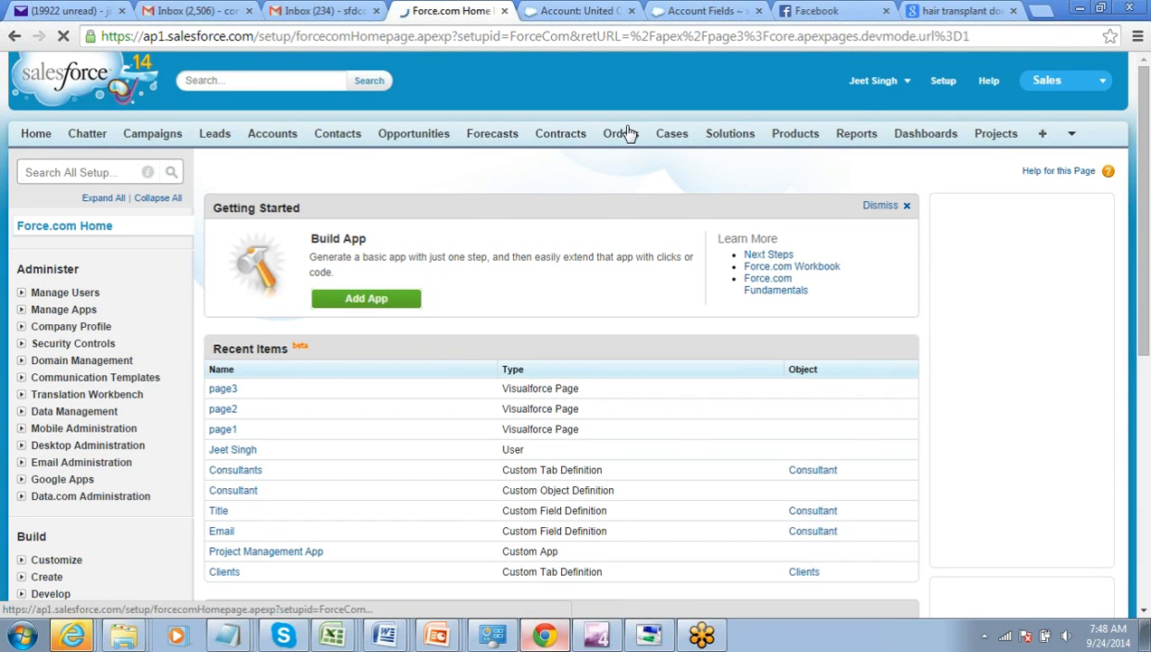
Open the list of user profiles under Manage Users and look through it
left_click(21, 294)
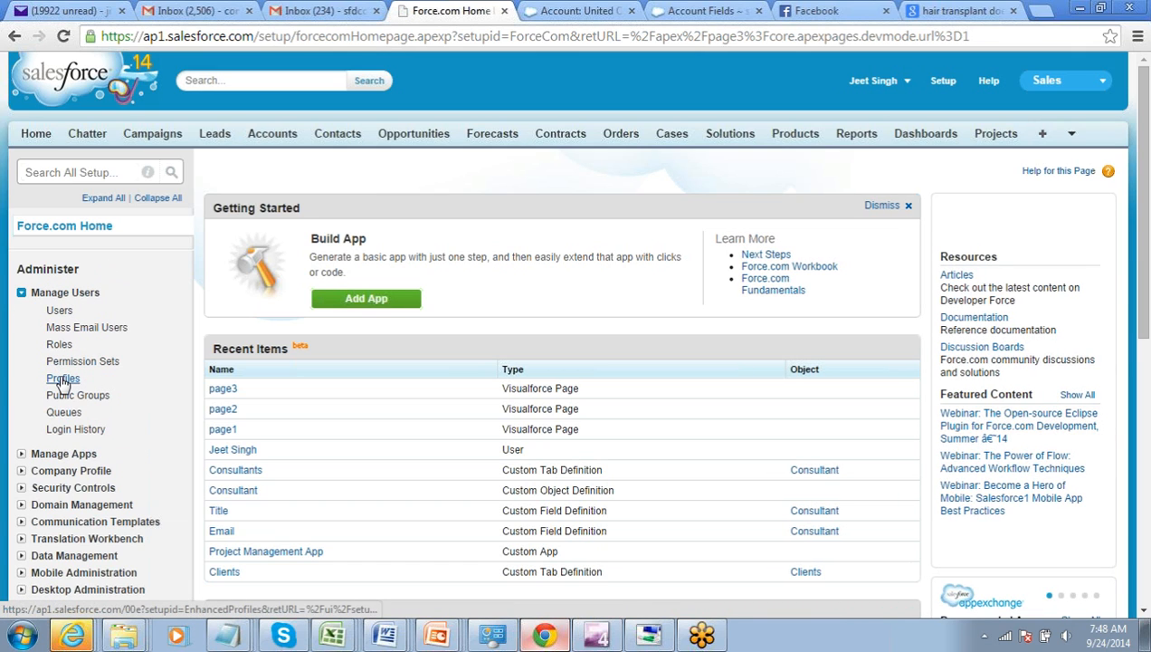
left_click(62, 379)
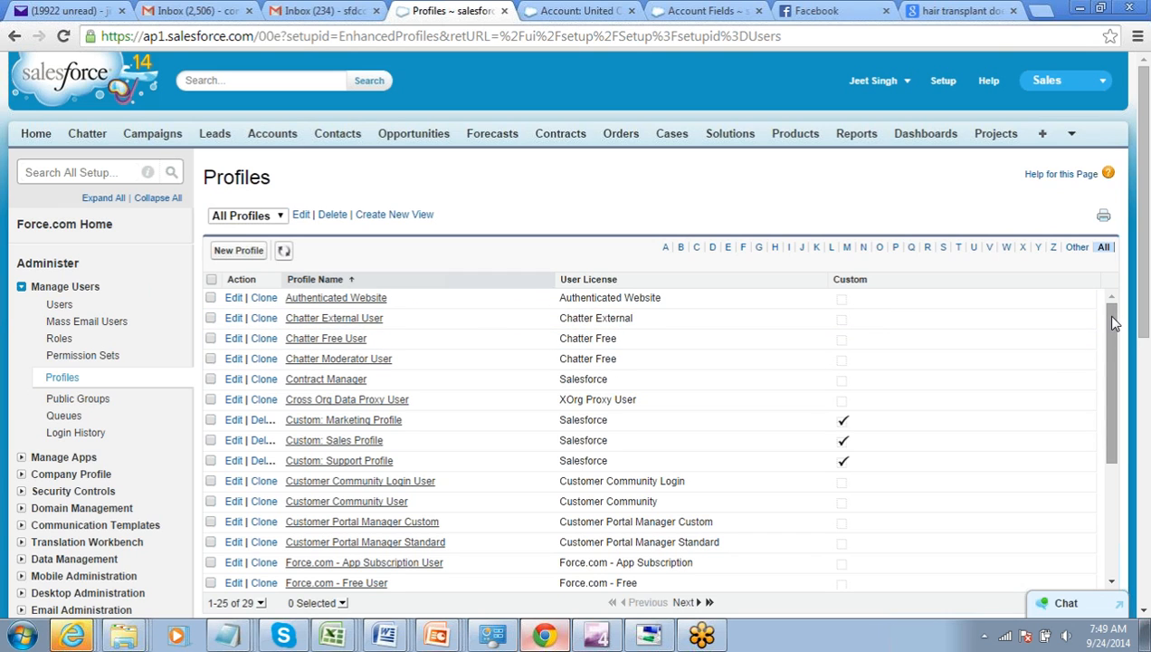
left_click_drag(1113, 371, 1111, 314)
left_click_drag(1112, 341, 1111, 345)
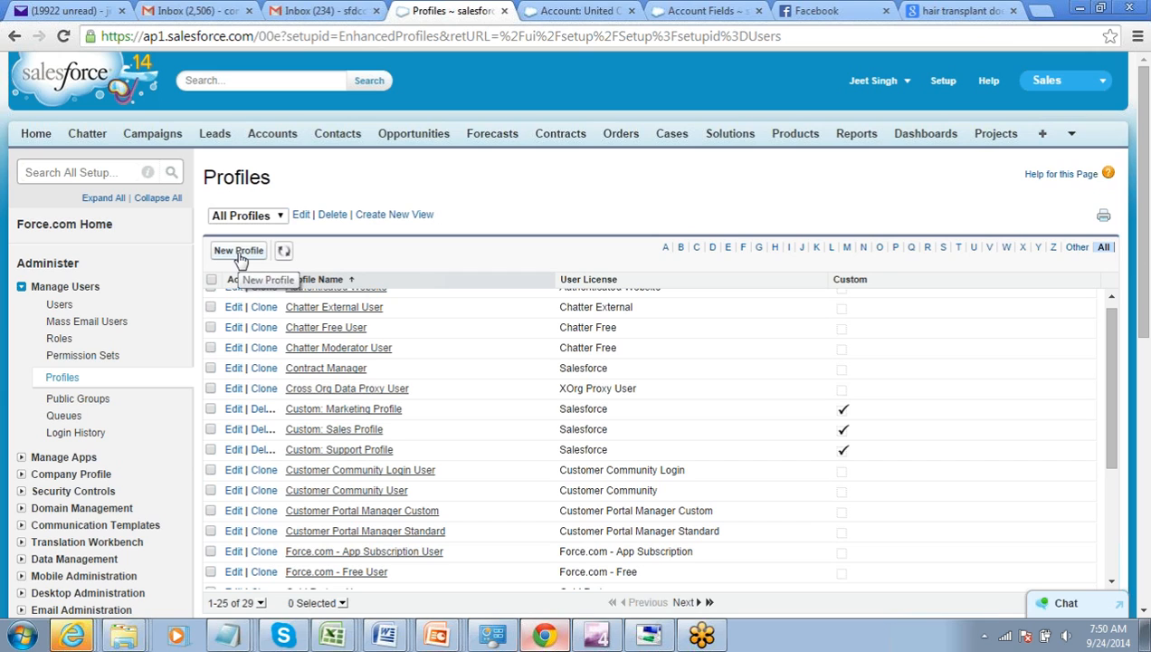
Open the All Users list, check the administrator user's assigned profile, and view the list of available apps
left_click(59, 306)
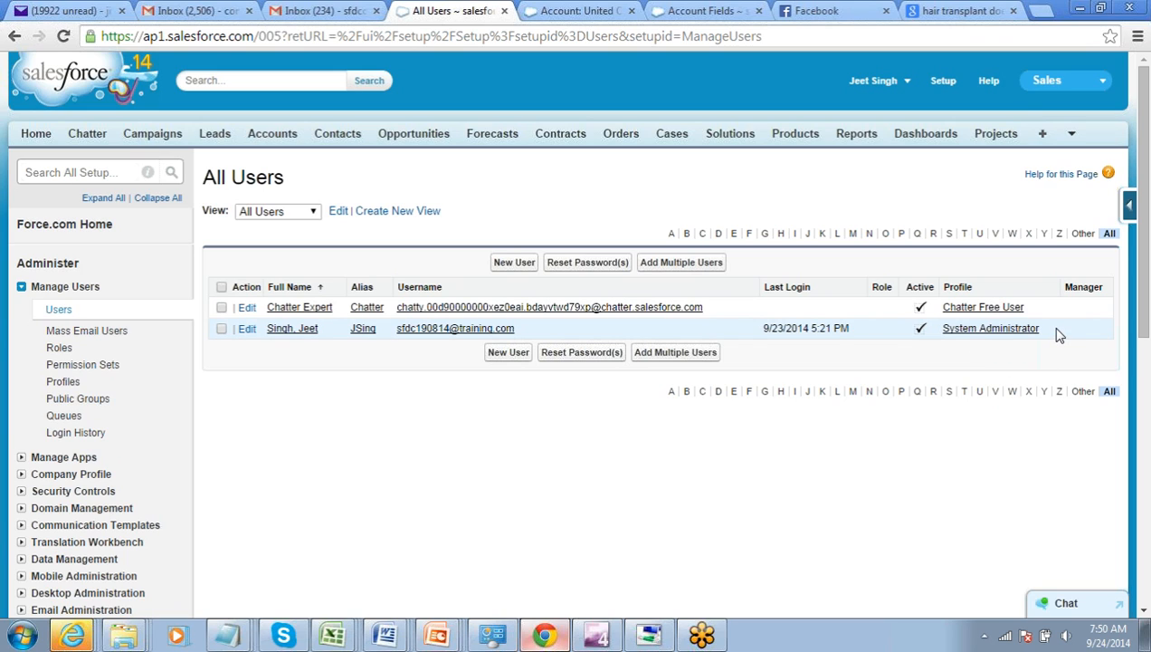
left_click_drag(1054, 333, 971, 334)
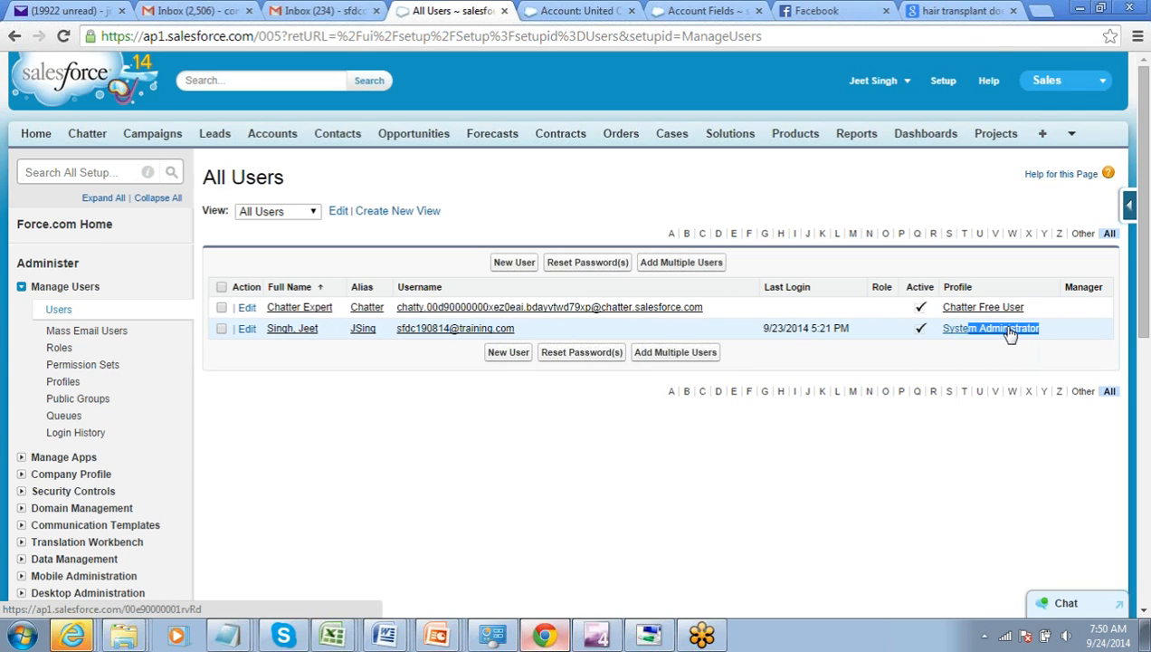
left_click(854, 227)
left_click(1095, 87)
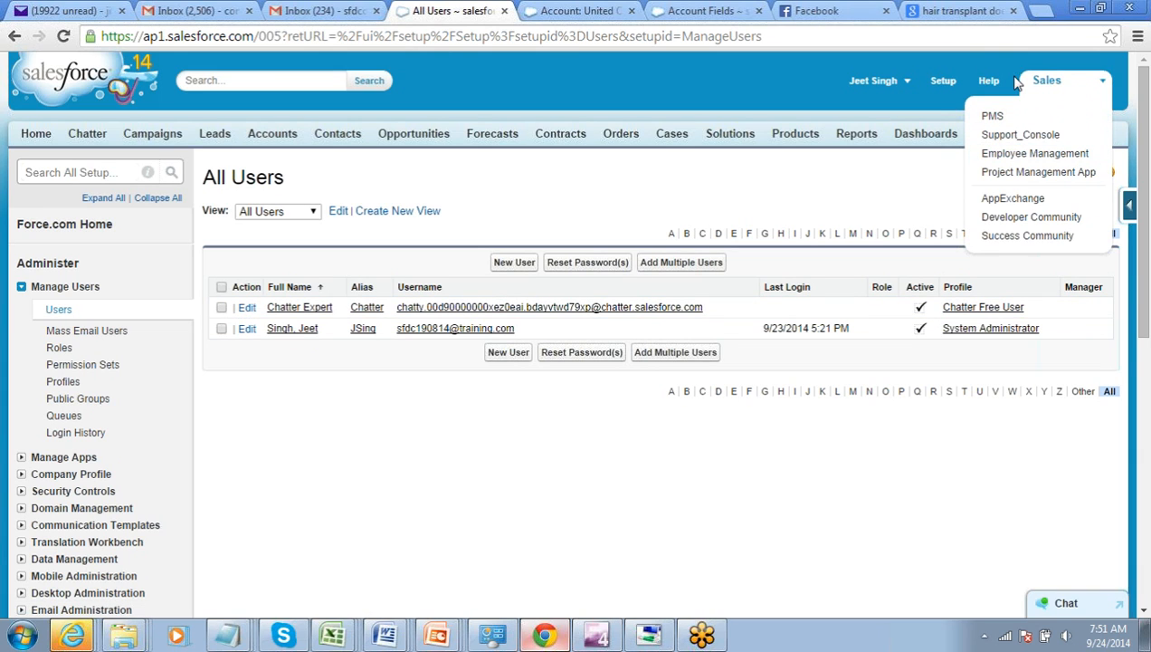
left_click(645, 74)
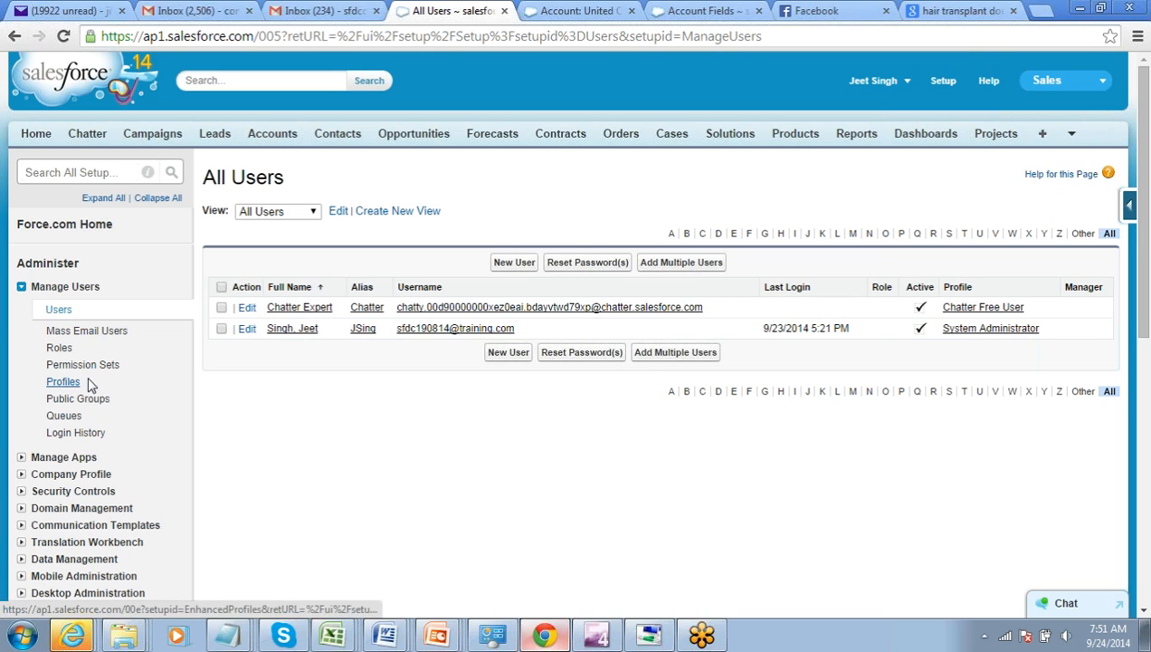
Open the System Administrator profile for editing and review its Custom App Settings and Tab Settings sections
left_click(993, 329)
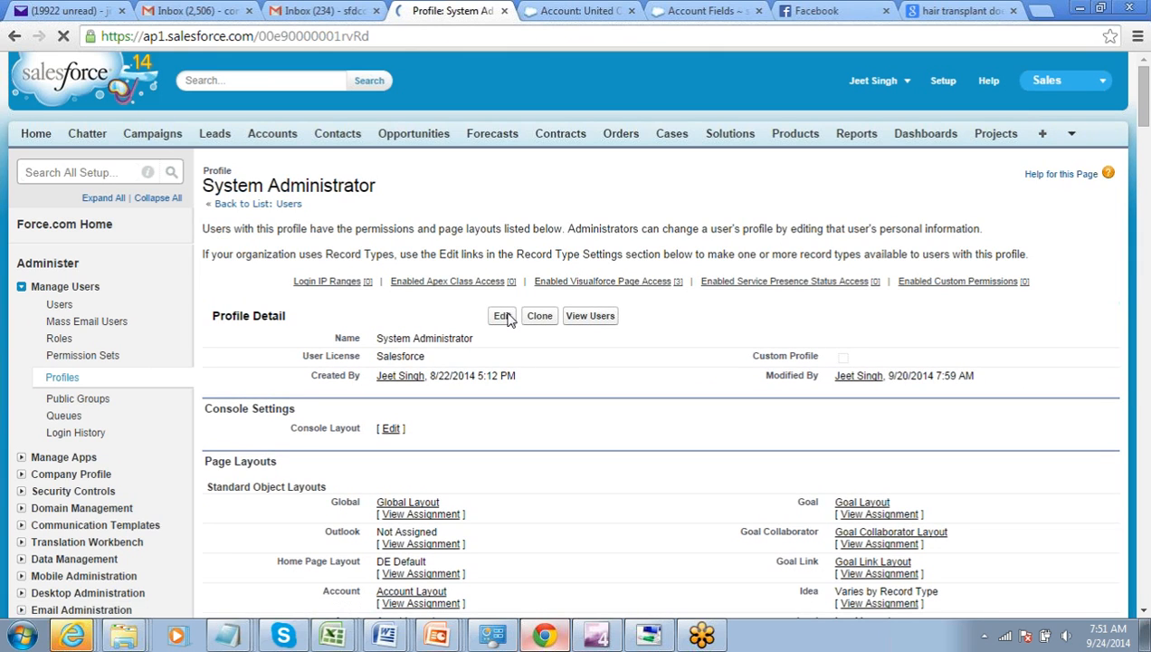
left_click(504, 317)
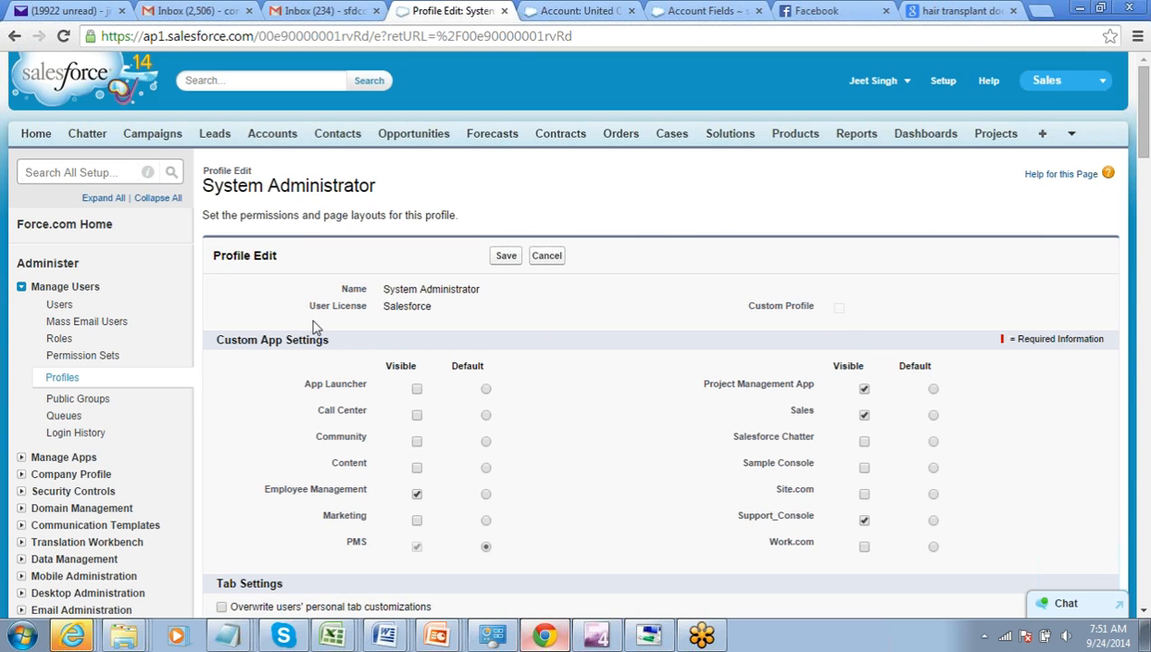
left_click_drag(221, 337, 334, 347)
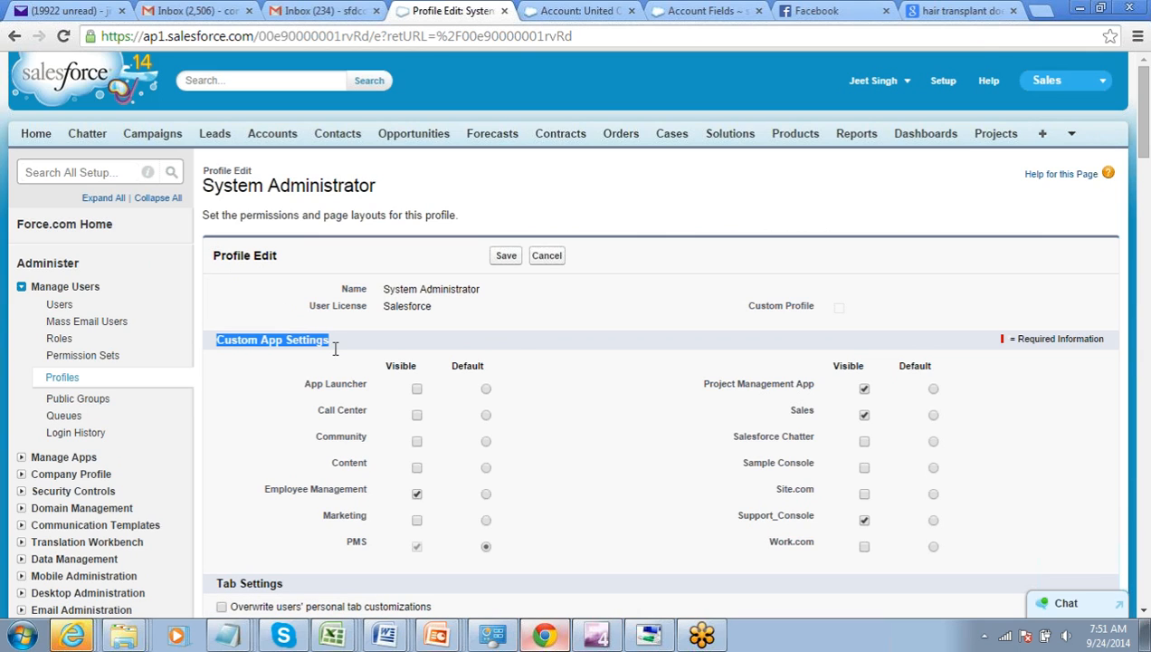
left_click(337, 355)
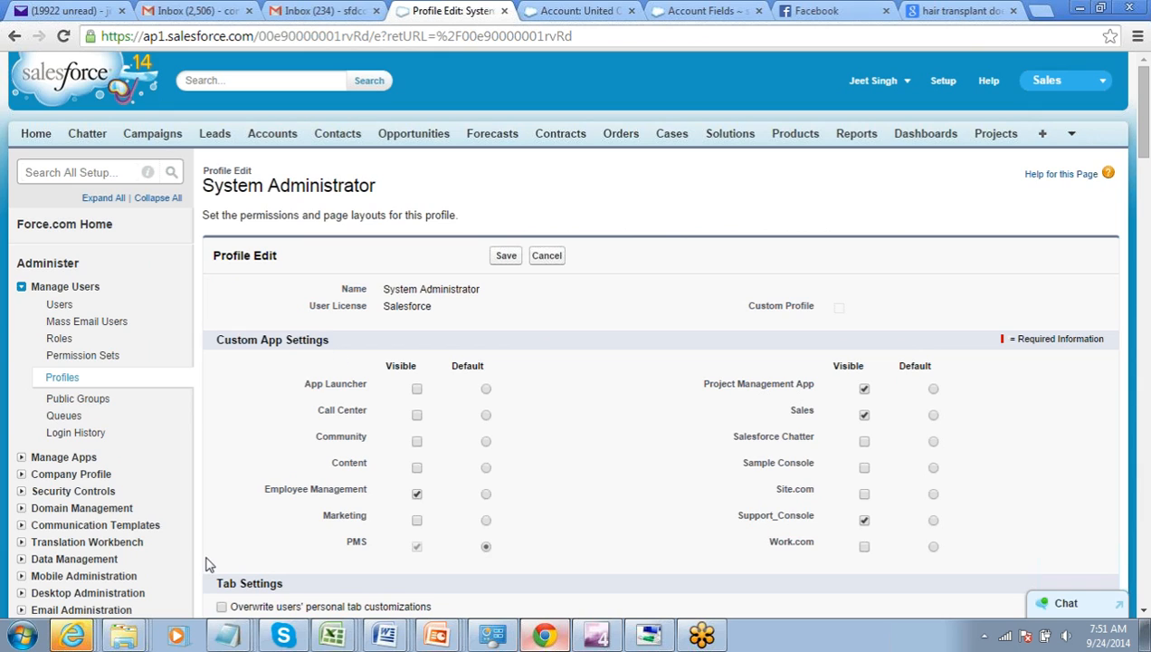
left_click_drag(217, 583, 302, 597)
left_click(301, 598)
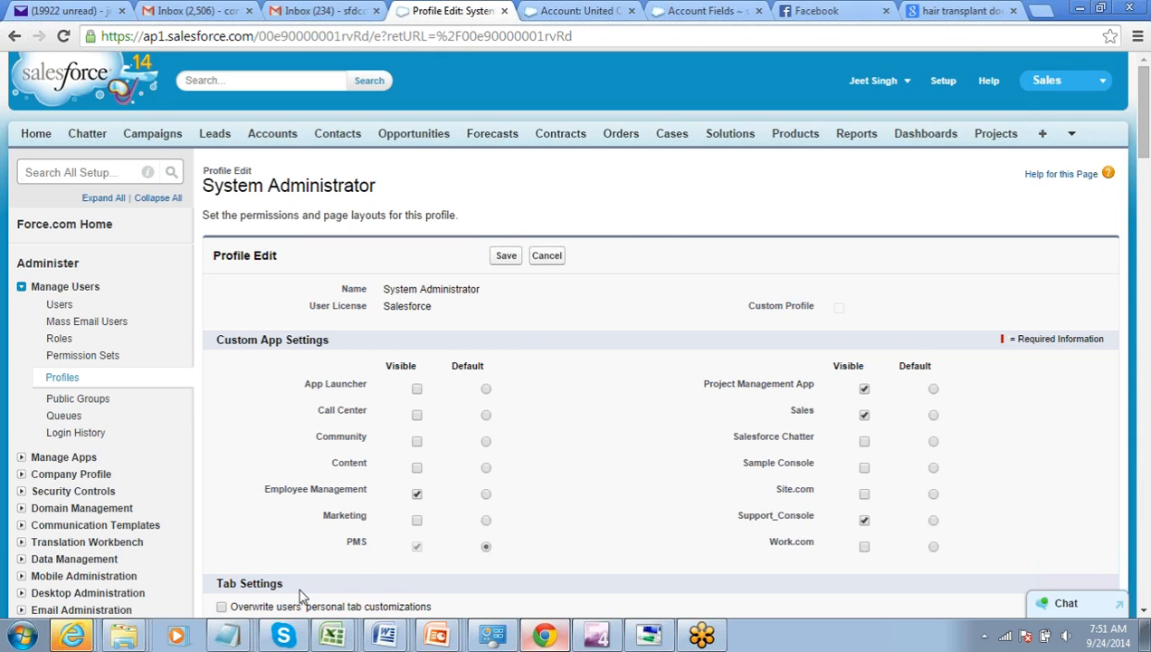
Clear the Sales app's visibility for the profile and view the visibility options offered for the Coaching tab
left_click(863, 416)
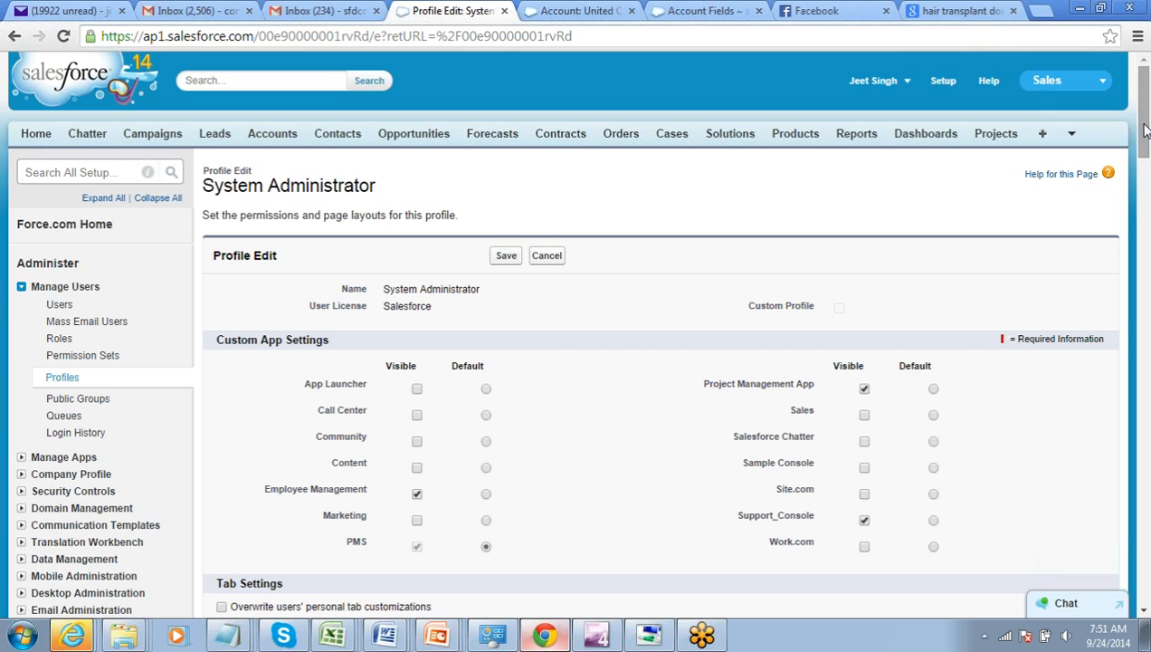
left_click_drag(1141, 133, 1141, 192)
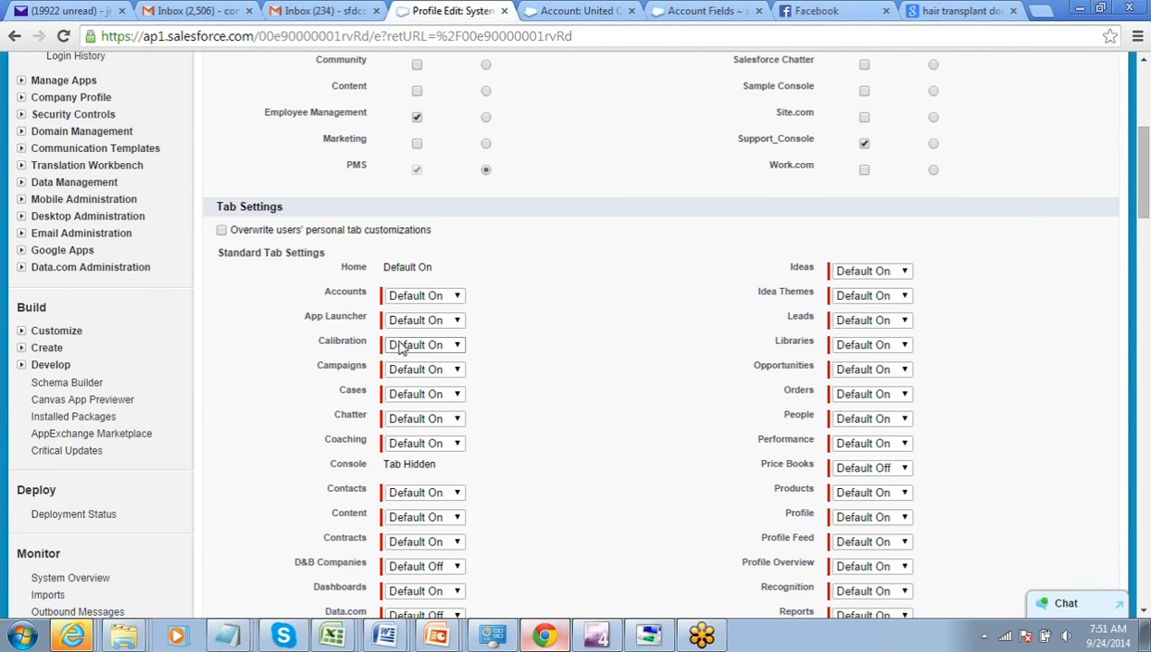
left_click(1145, 613)
left_click_drag(1144, 613, 1145, 612)
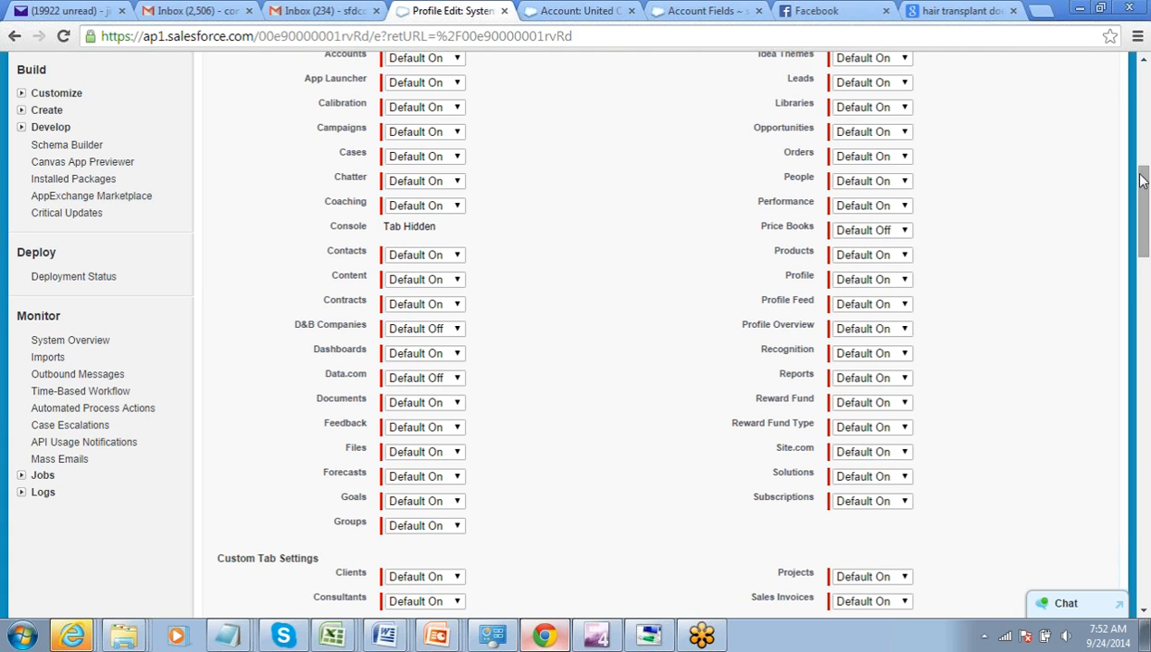
mouse_move(1143, 195)
left_mouse_down()
mouse_move(1140, 164)
mouse_move(1137, 201)
left_mouse_up()
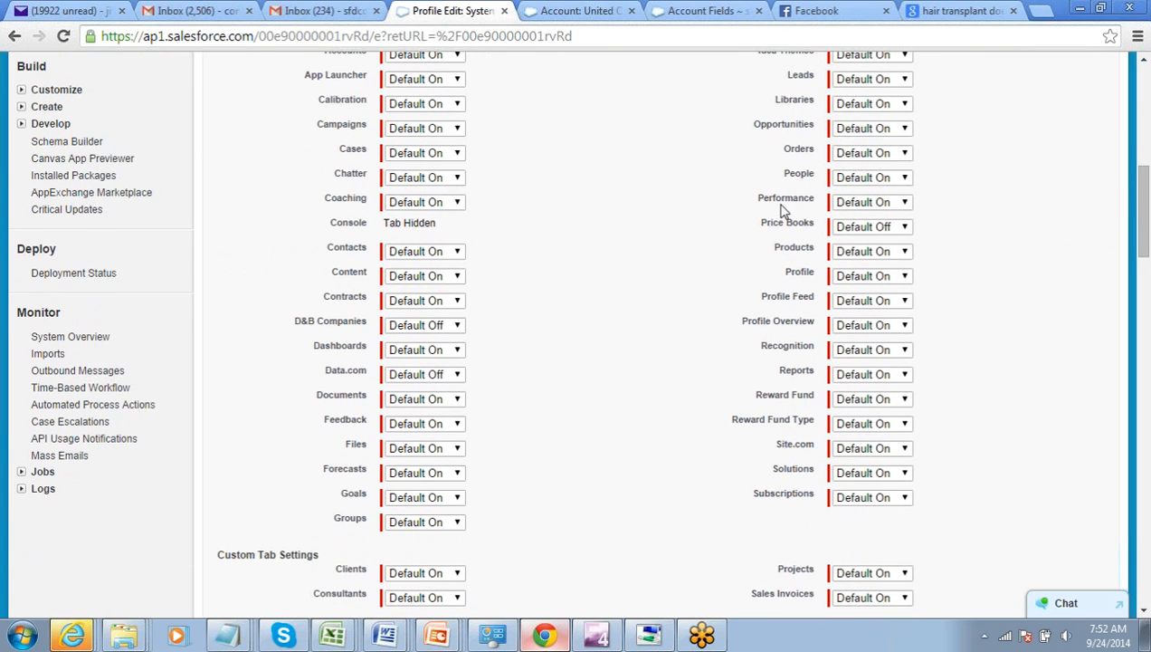
left_click(449, 205)
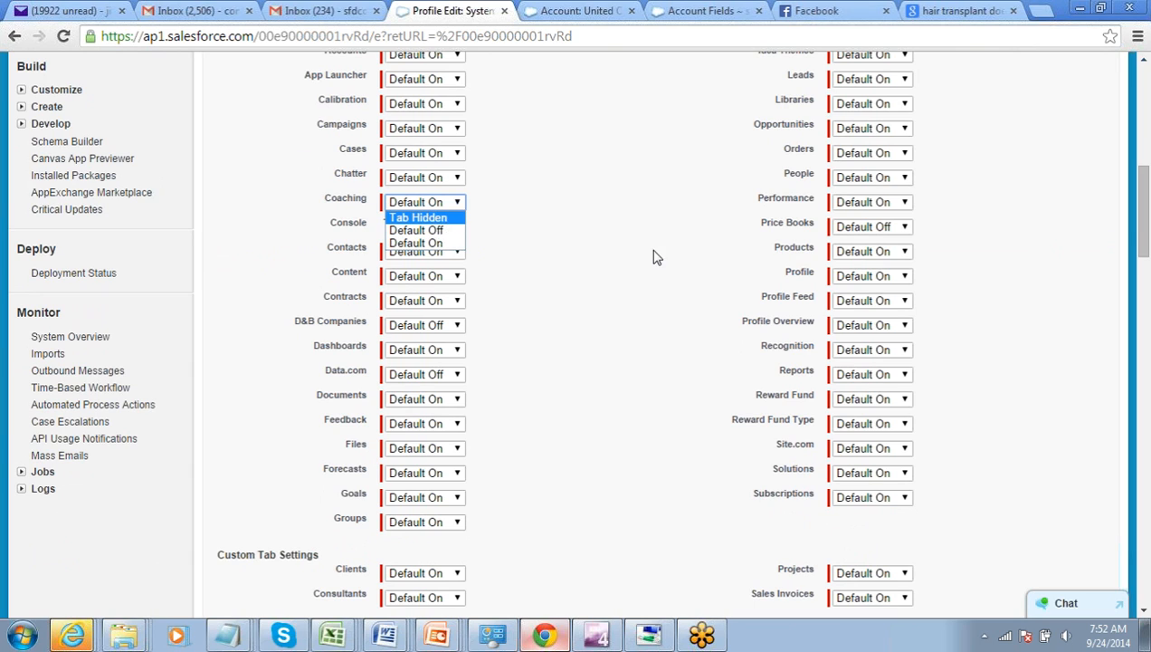
left_click(1128, 237)
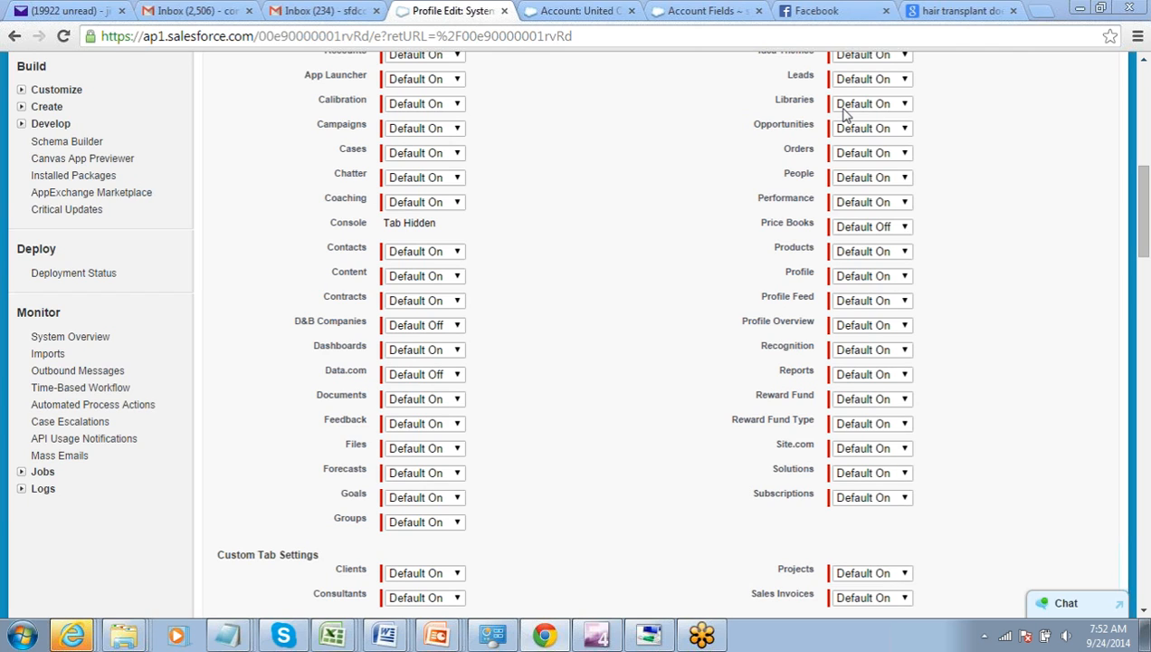
Switch to Notepad and list "Default ON -", "Default OFF" and "Tab Hidden" on separate lines
key("alt+Tab")
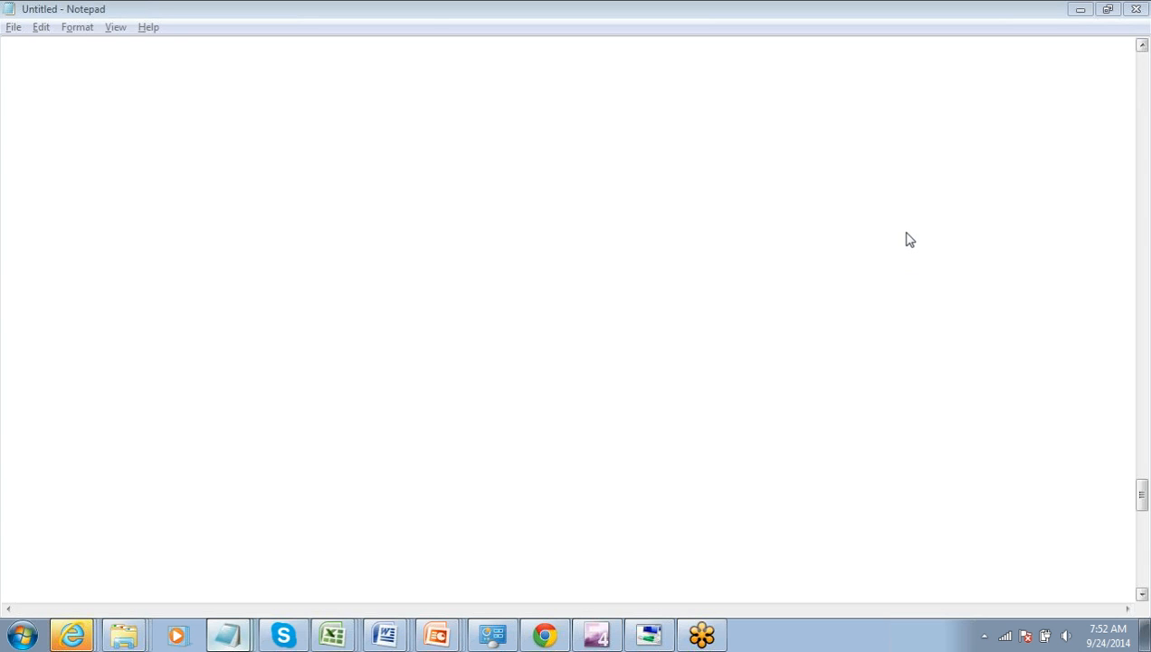
left_click(50, 88)
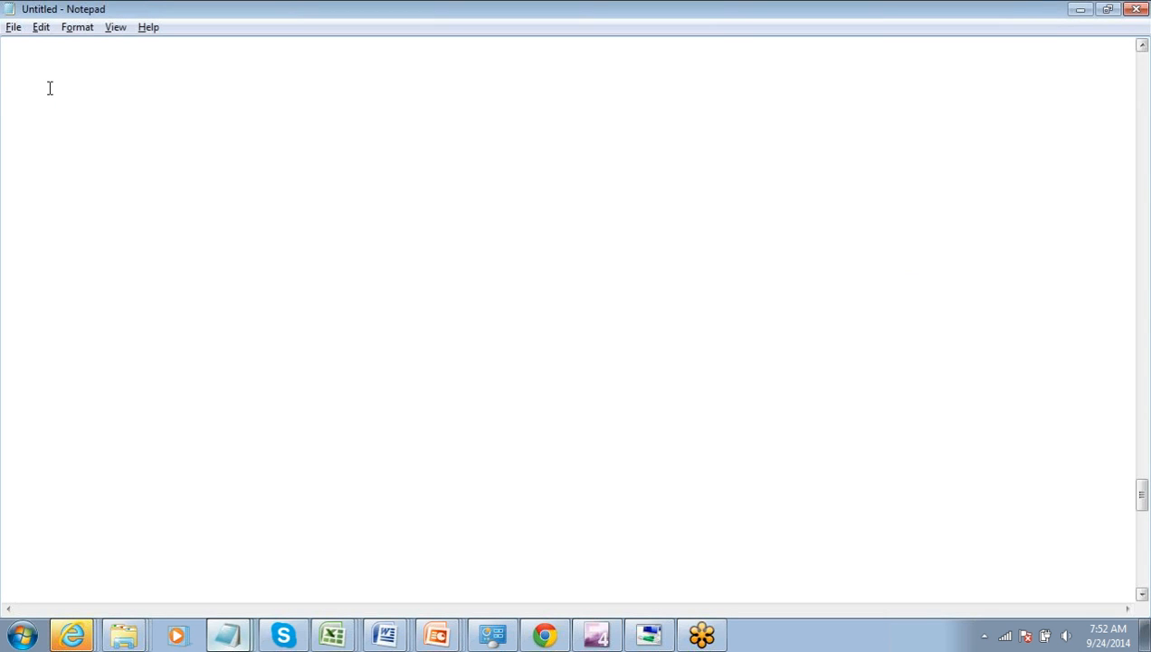
type("Default ON")
key("Return")
type("Default ")
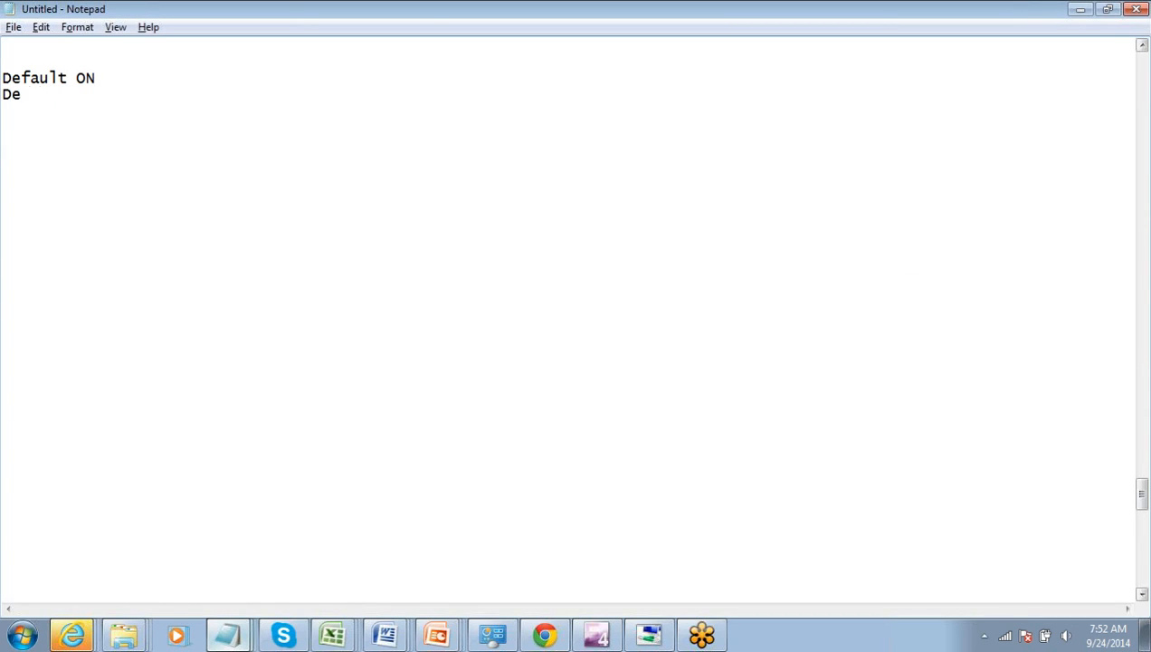
type("OFF")
key("Return")
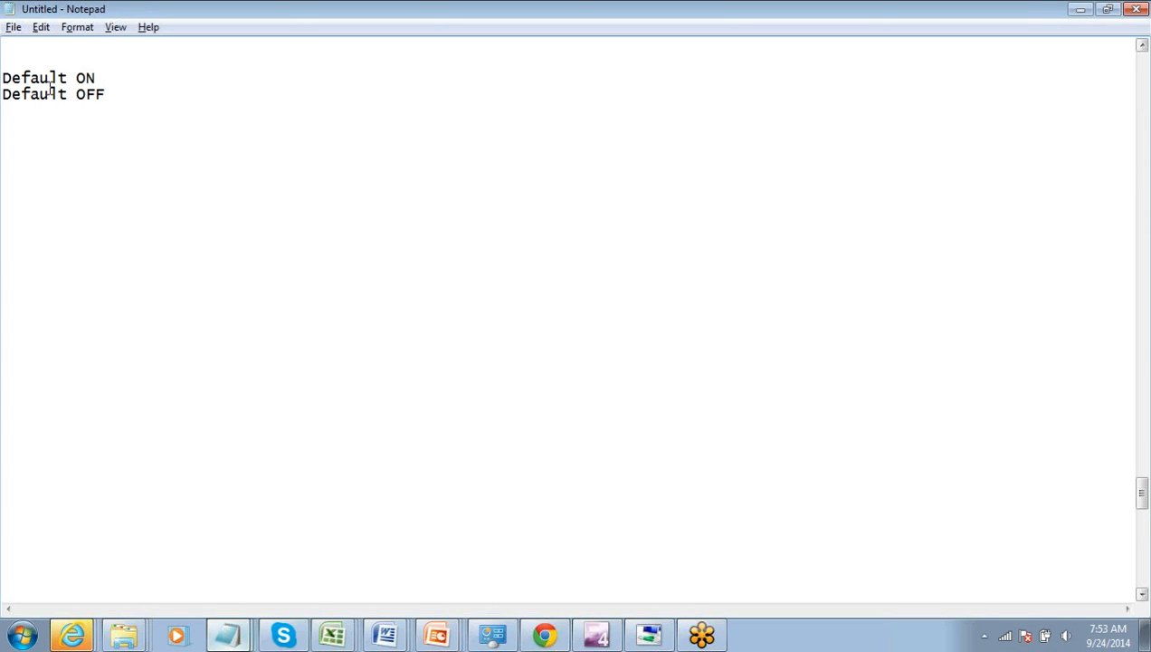
type("Tab Hidden")
key("Up")
key("Up")
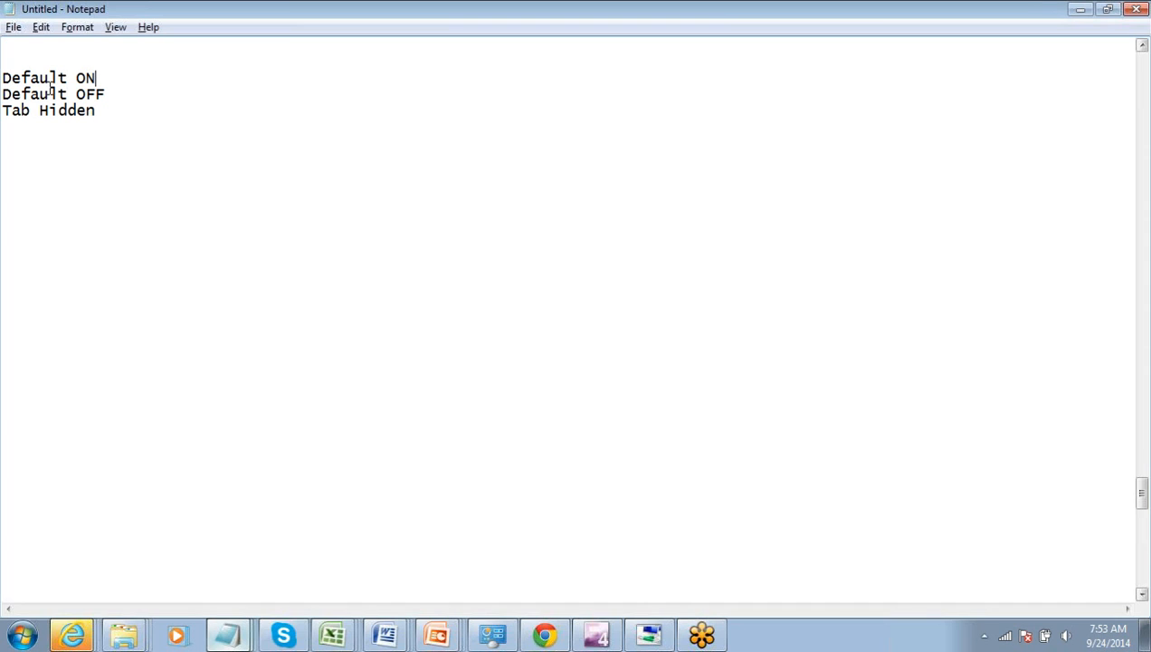
type("-")
Switch back to the System Administrator profile edit page in Chrome and look at the available tabs above it
mouse_move(556, 626)
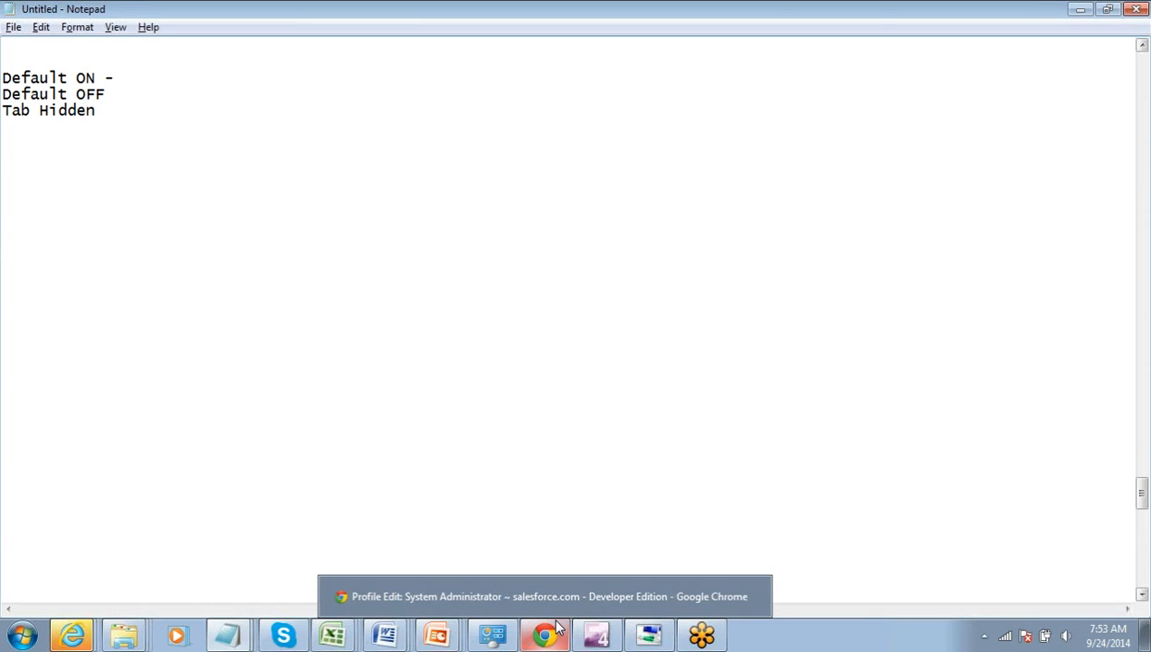
left_click(550, 593)
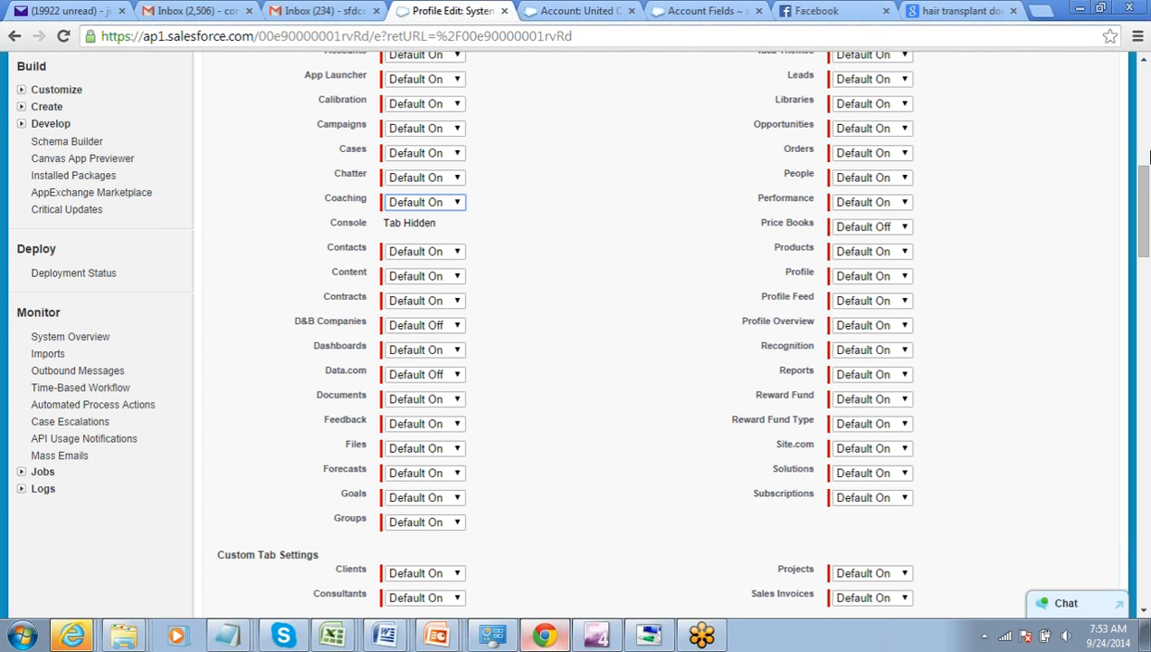
left_click(1143, 60)
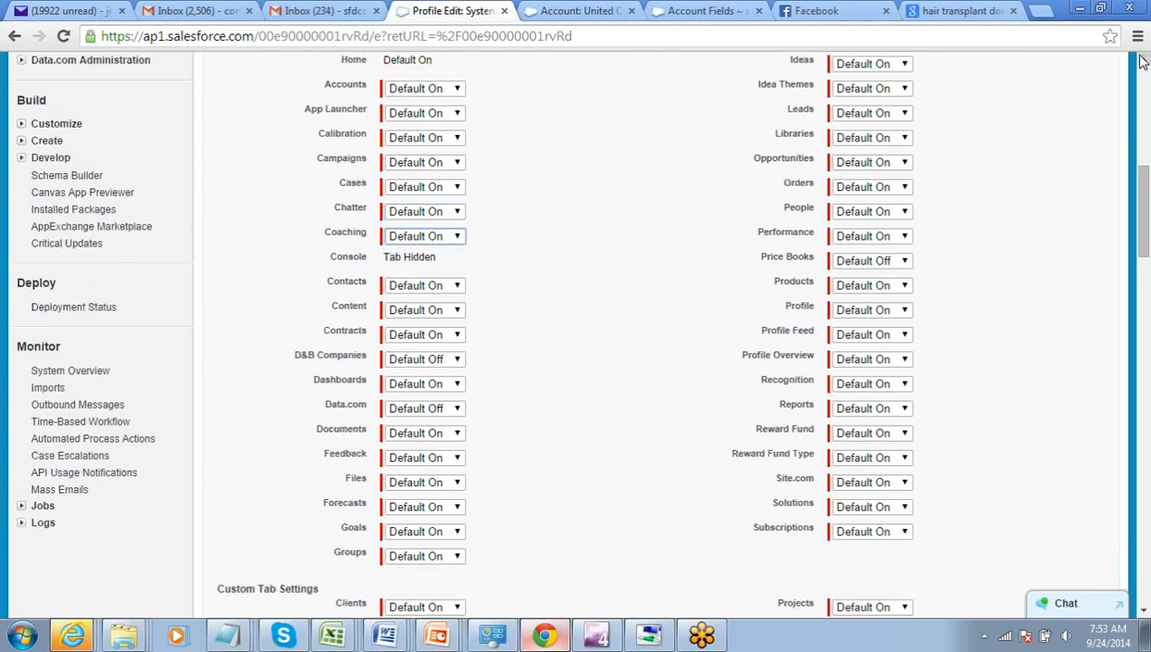
scroll(1143, 60, "up", 5)
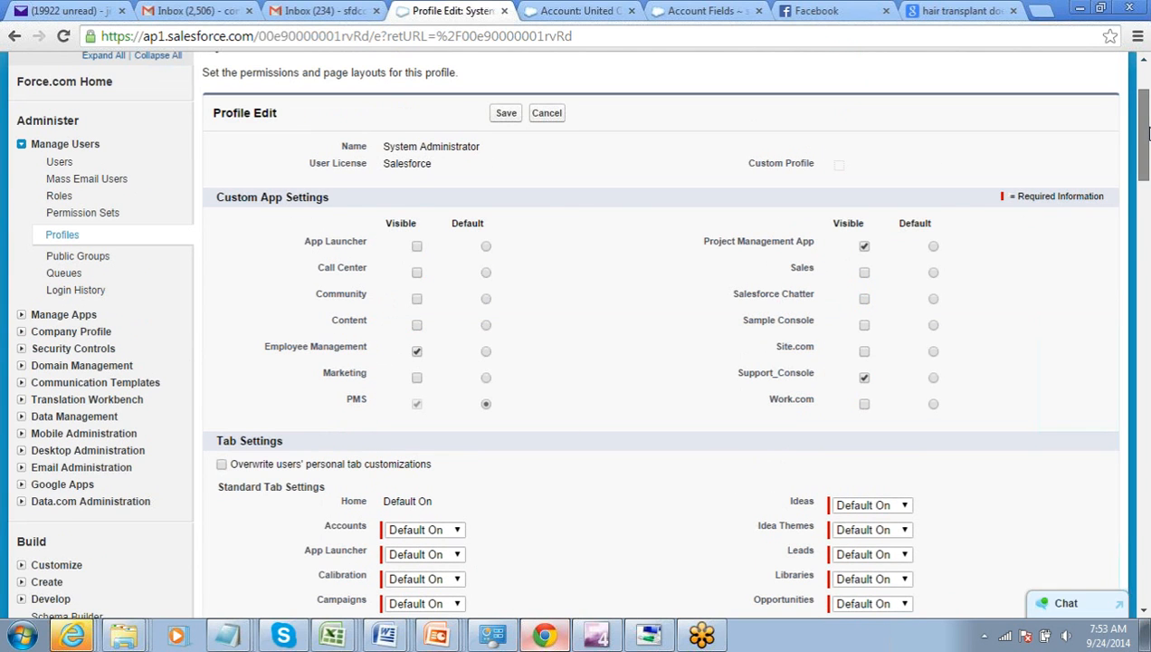
left_click_drag(1145, 131, 1144, 102)
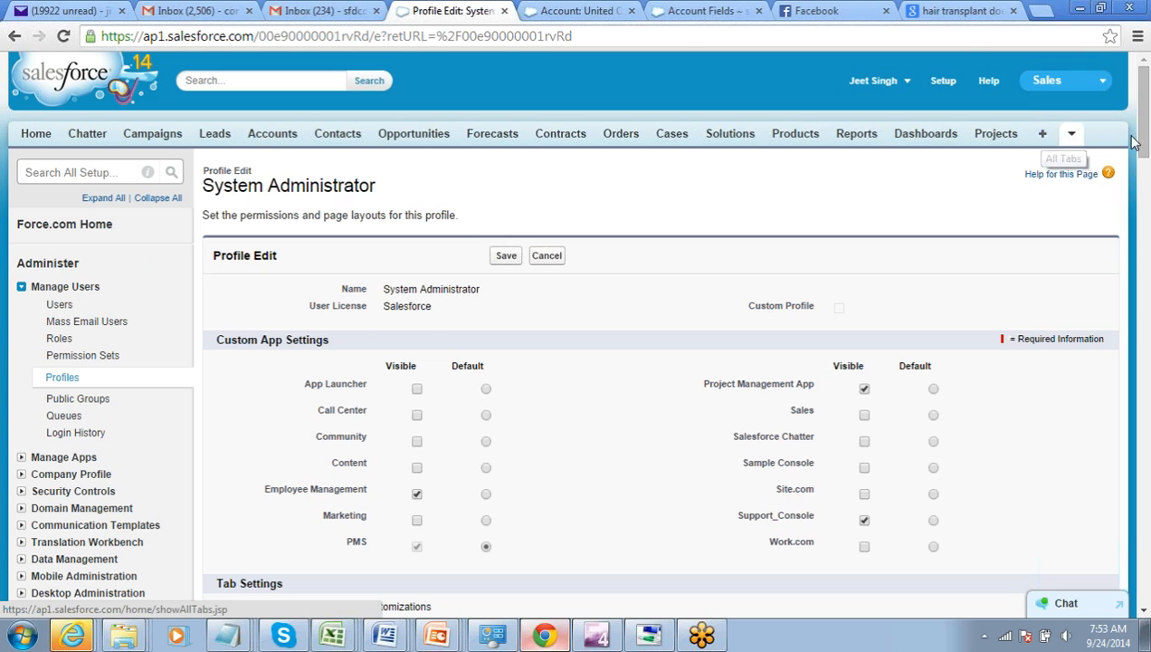
left_click_drag(1148, 131, 1147, 77)
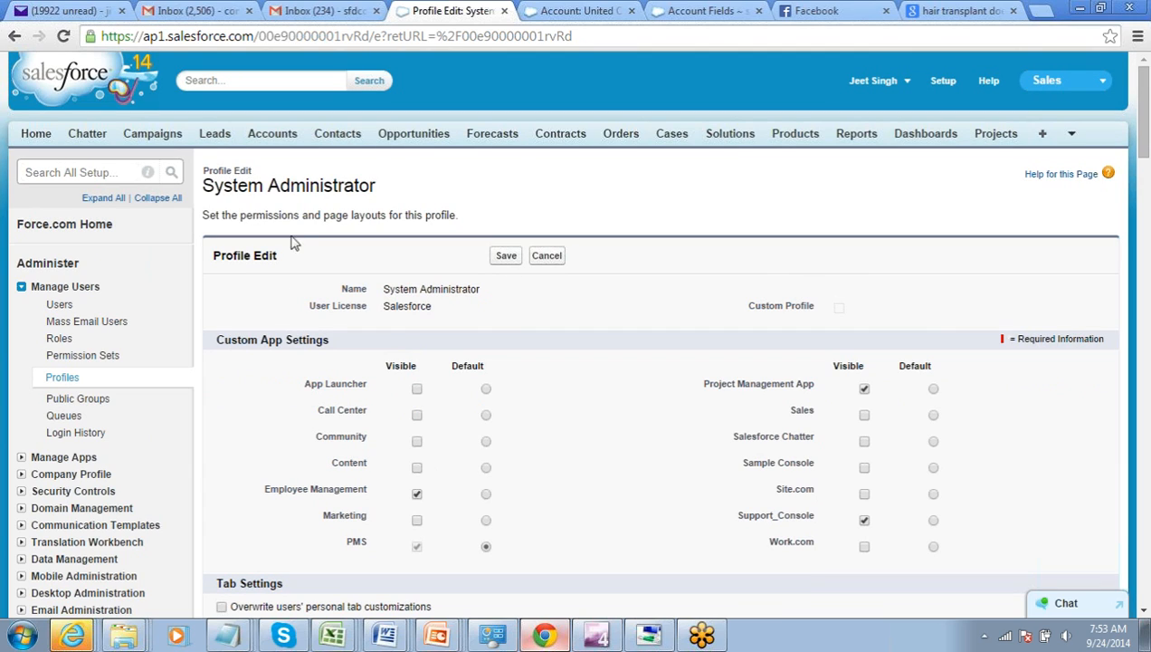
Examine the Standard Tab Settings and the Campaigns tab's visibility options, and leave the profile edit without saving
double_click(308, 184)
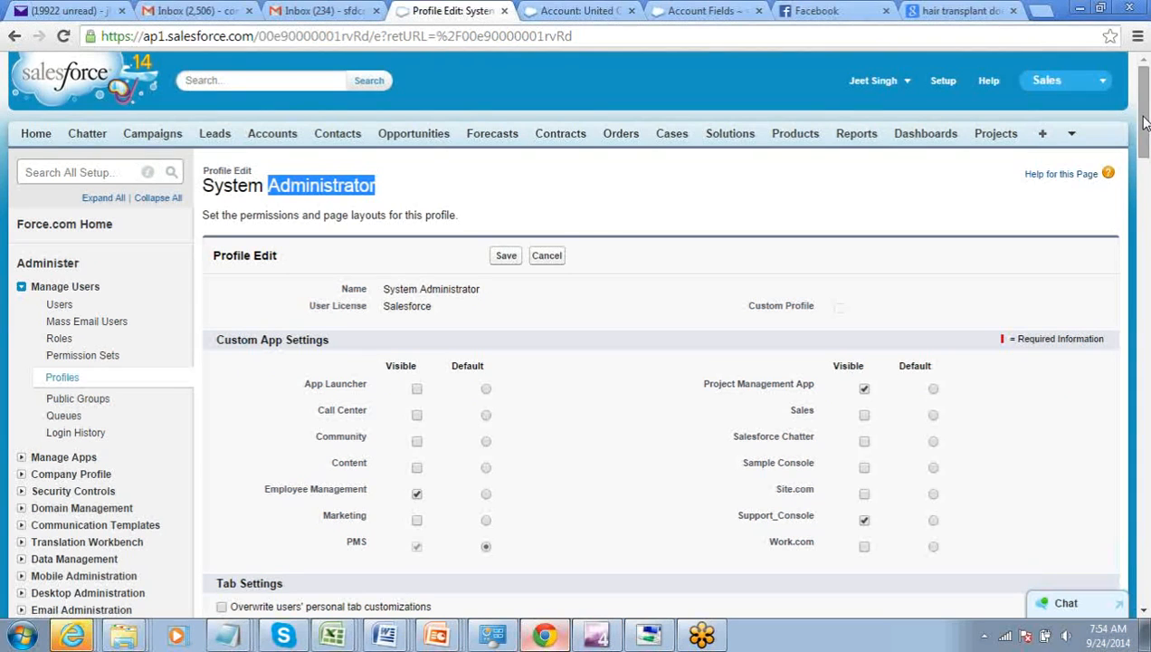
mouse_move(1144, 124)
left_mouse_down()
mouse_move(1145, 163)
mouse_move(1085, 305)
mouse_move(1142, 212)
mouse_move(1145, 116)
left_mouse_up()
left_click_drag(1145, 121, 1092, 283)
scroll(1093, 271, "up", 5)
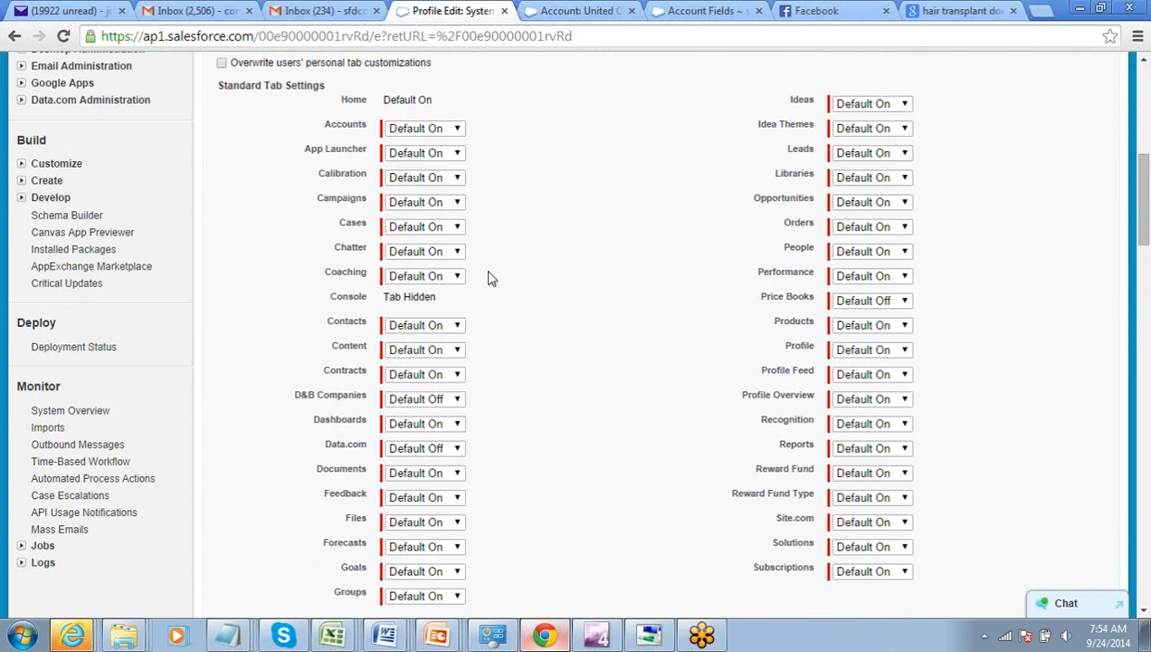
left_click(437, 203)
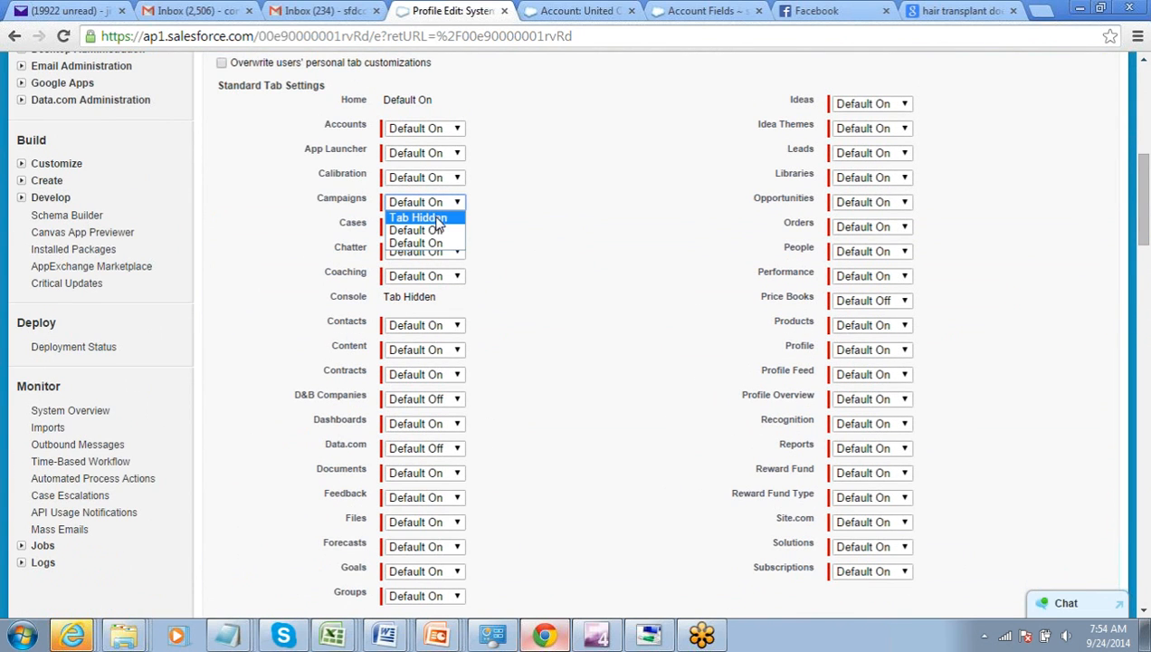
left_click(494, 243)
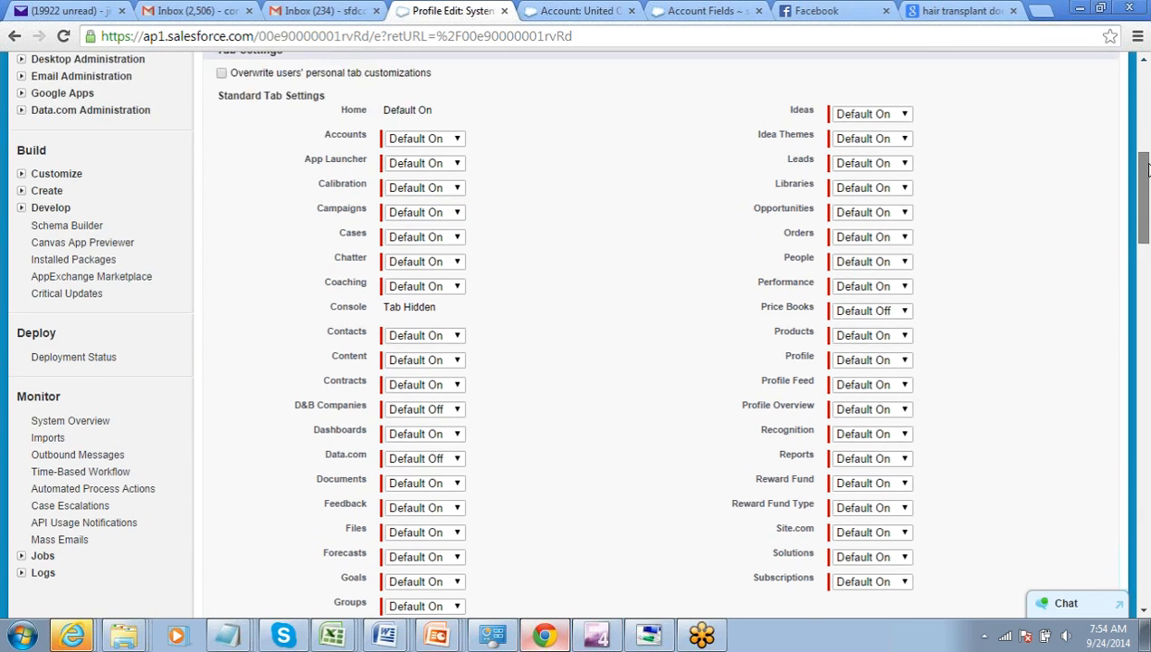
scroll(1145, 195, "up", 6)
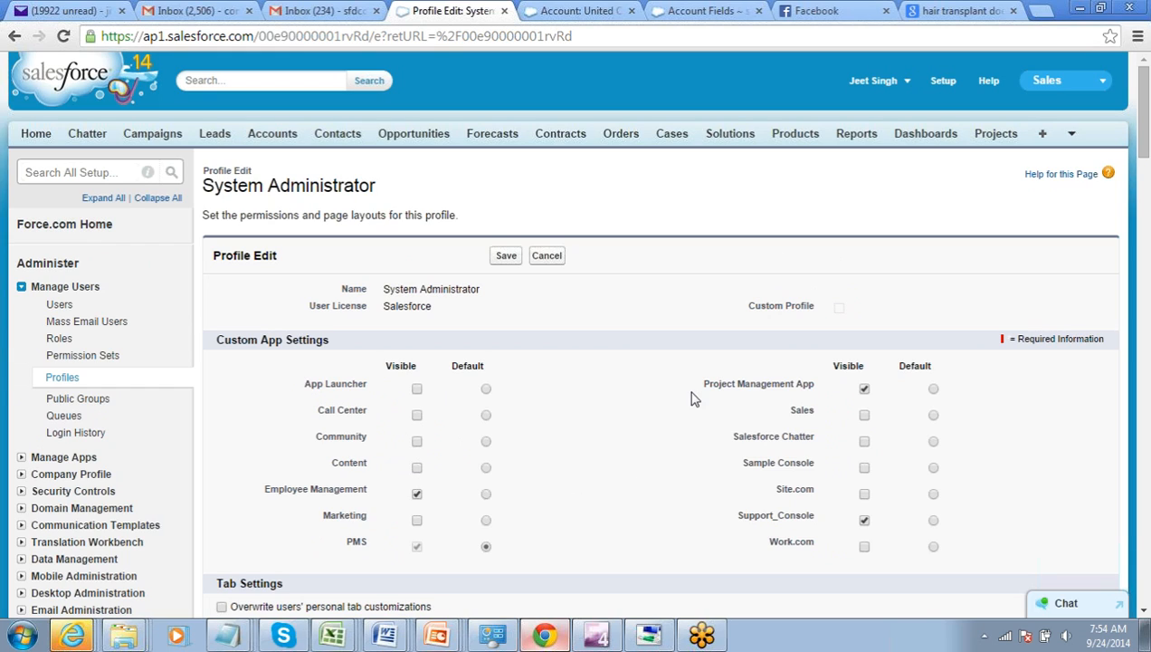
left_click_drag(1143, 120, 1146, 123)
left_click(559, 202)
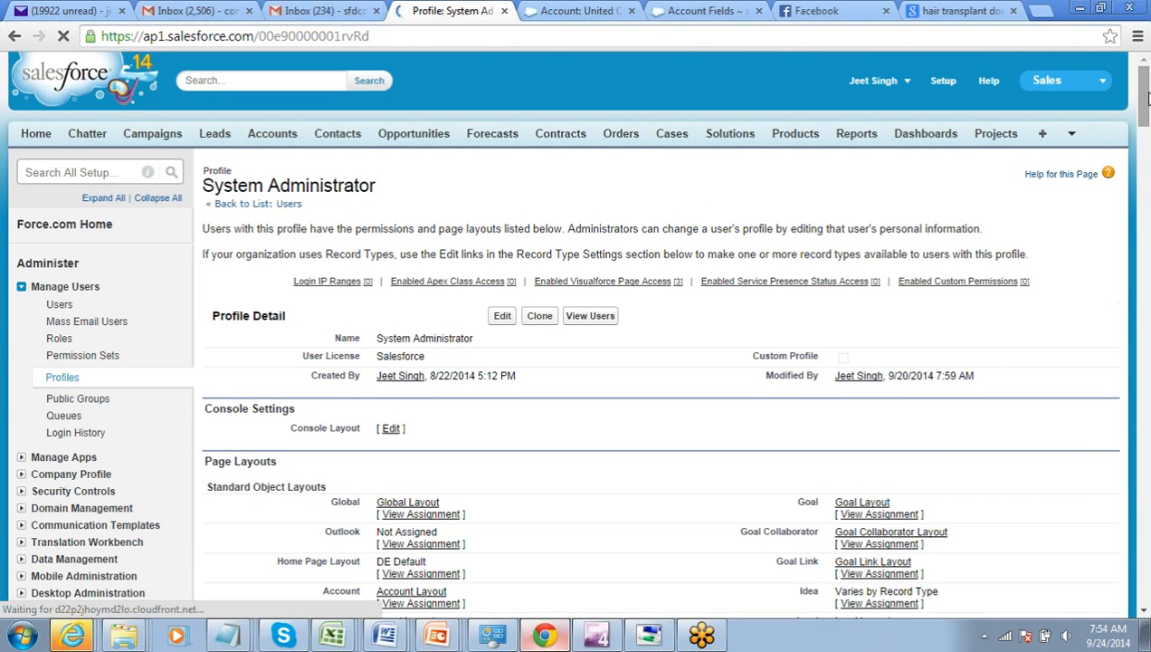
Switch to Notepad and list "Apps -", "Tabs -" and "Object -" on separate lines below the tab setting notes
left_click_drag(1145, 106, 1146, 173)
mouse_move(408, 626)
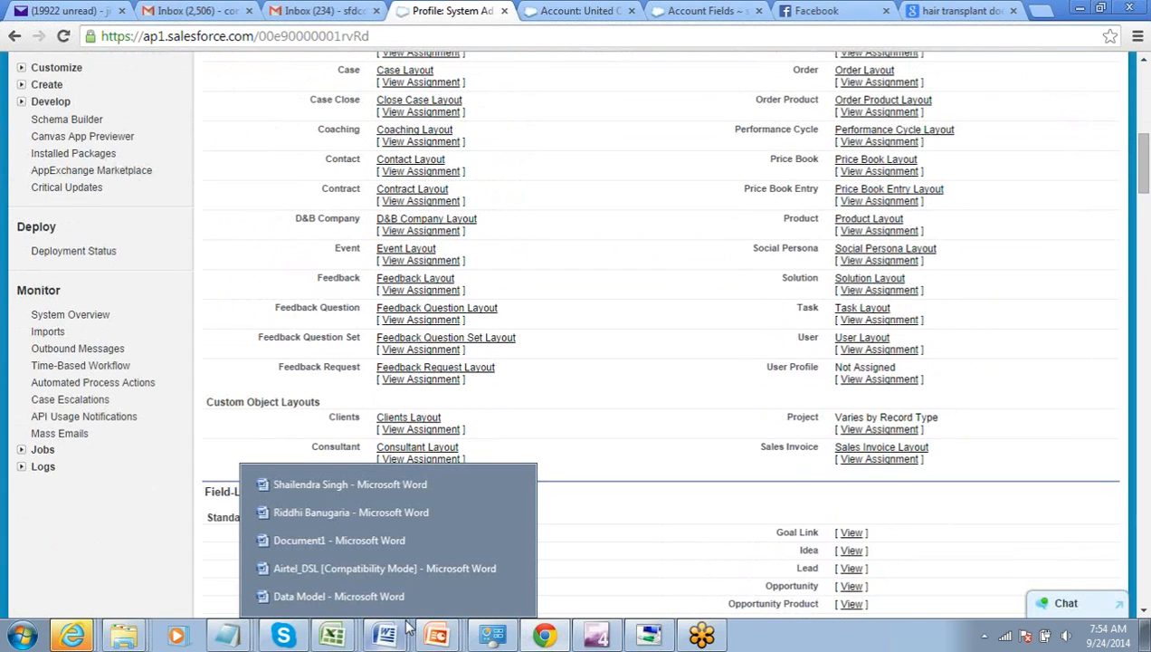
mouse_move(226, 636)
left_click(216, 596)
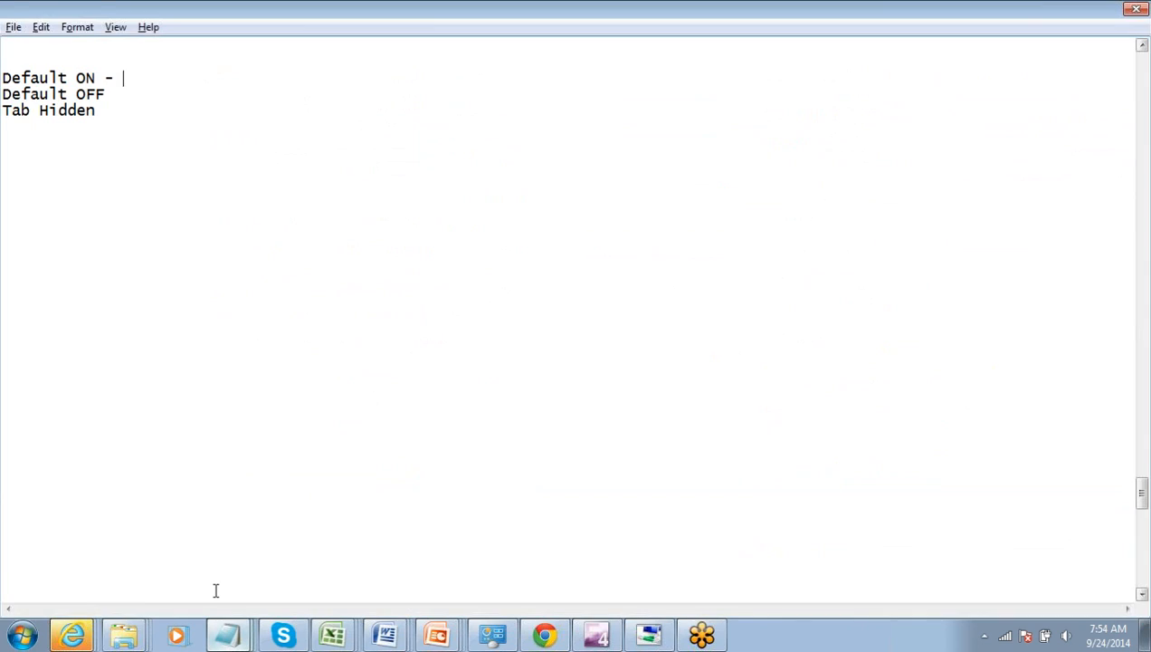
key("ctrl+End")
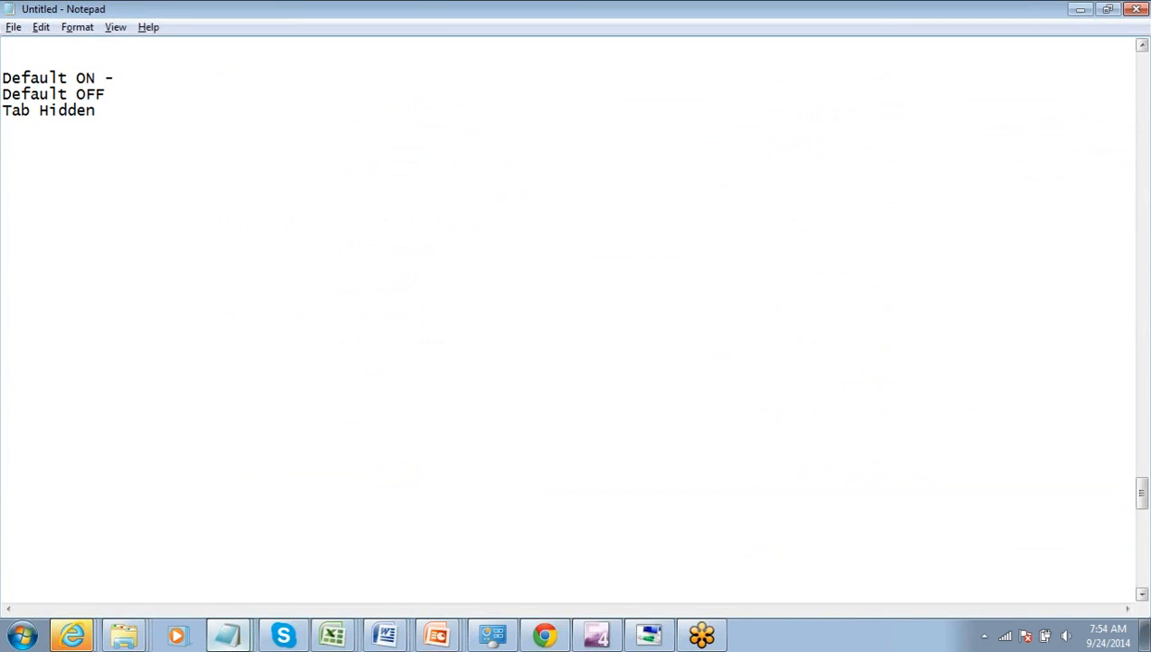
type("Apps -")
key("Return")
type("Ta")
key("BackSpace")
type("abs ")
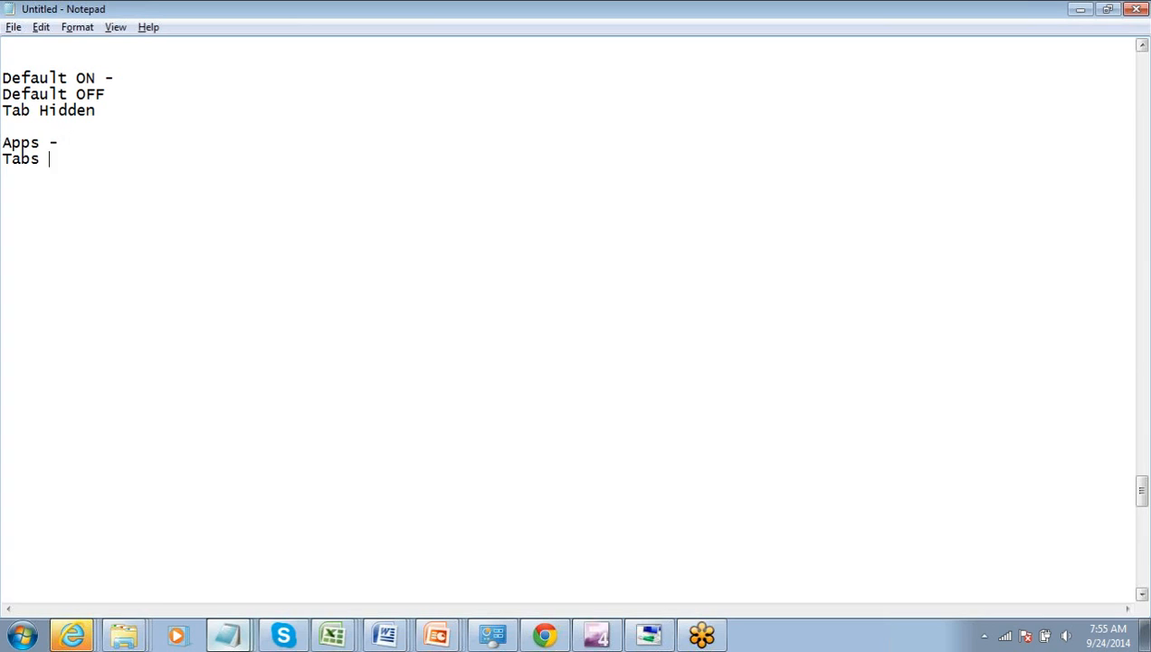
type("-")
key("Return")
type("C")
type("Object")
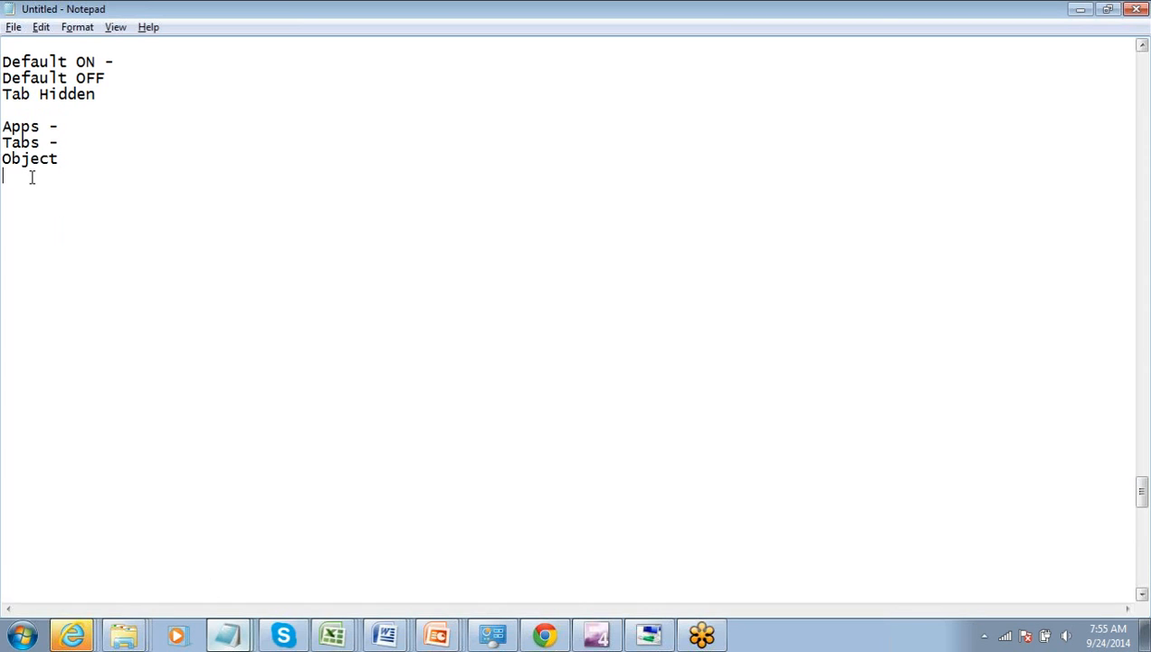
key("BackSpace")
type("-")
Switch back to Chrome and open the System Administrator profile for editing
left_click(536, 637)
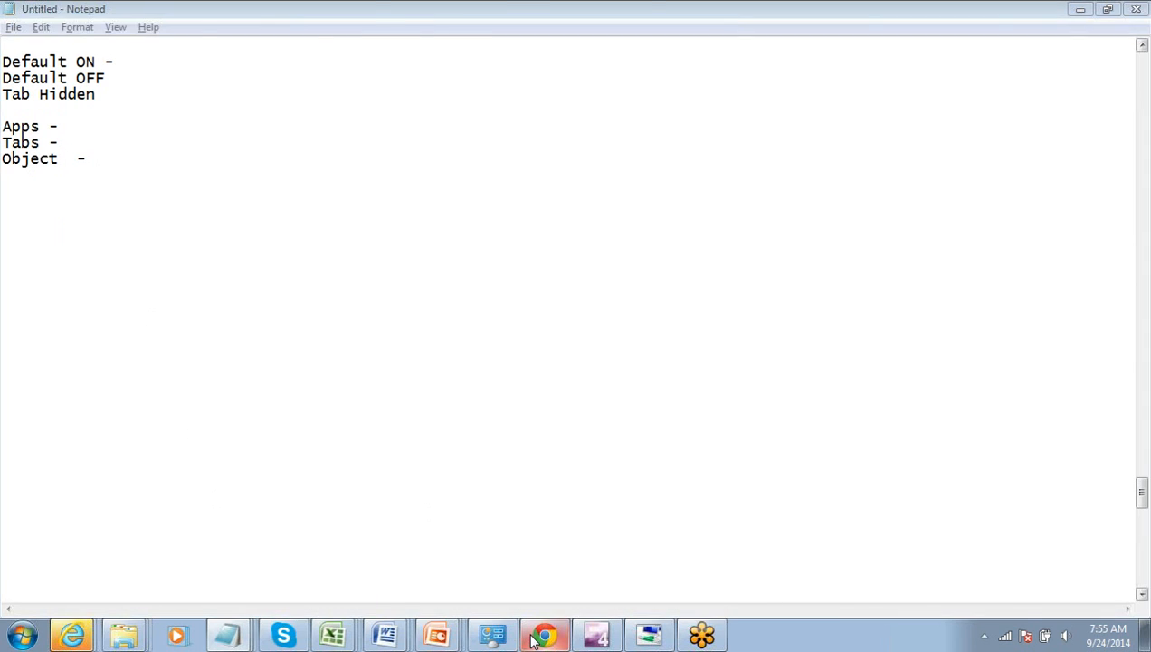
left_click_drag(1146, 152, 1144, 80)
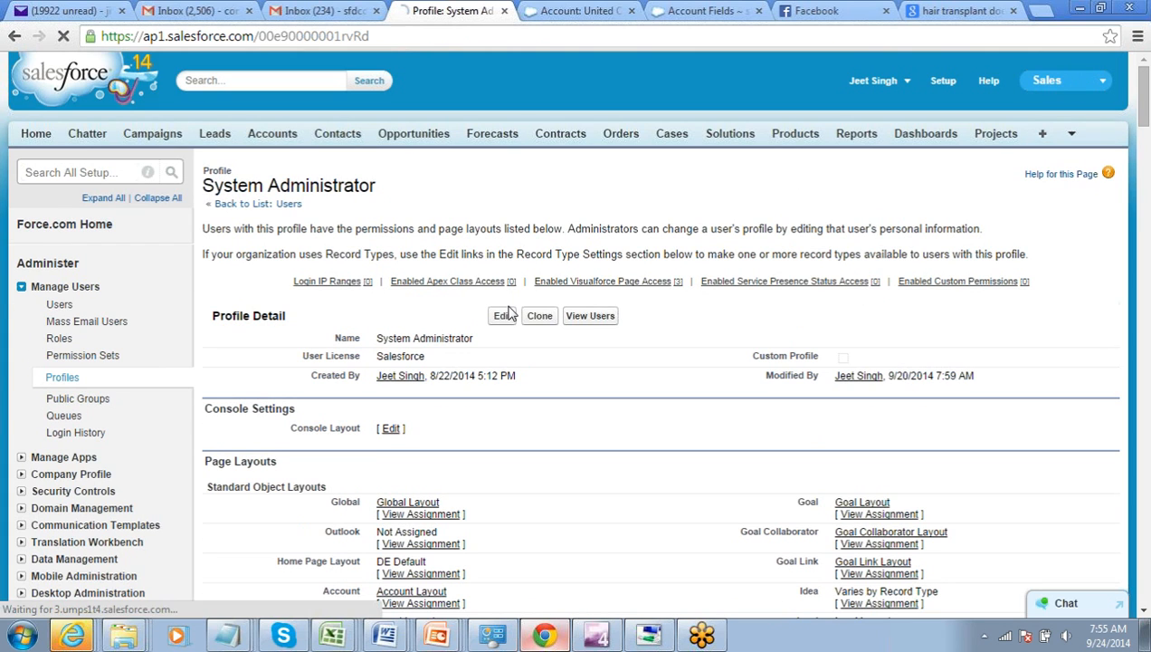
triple_click(287, 183)
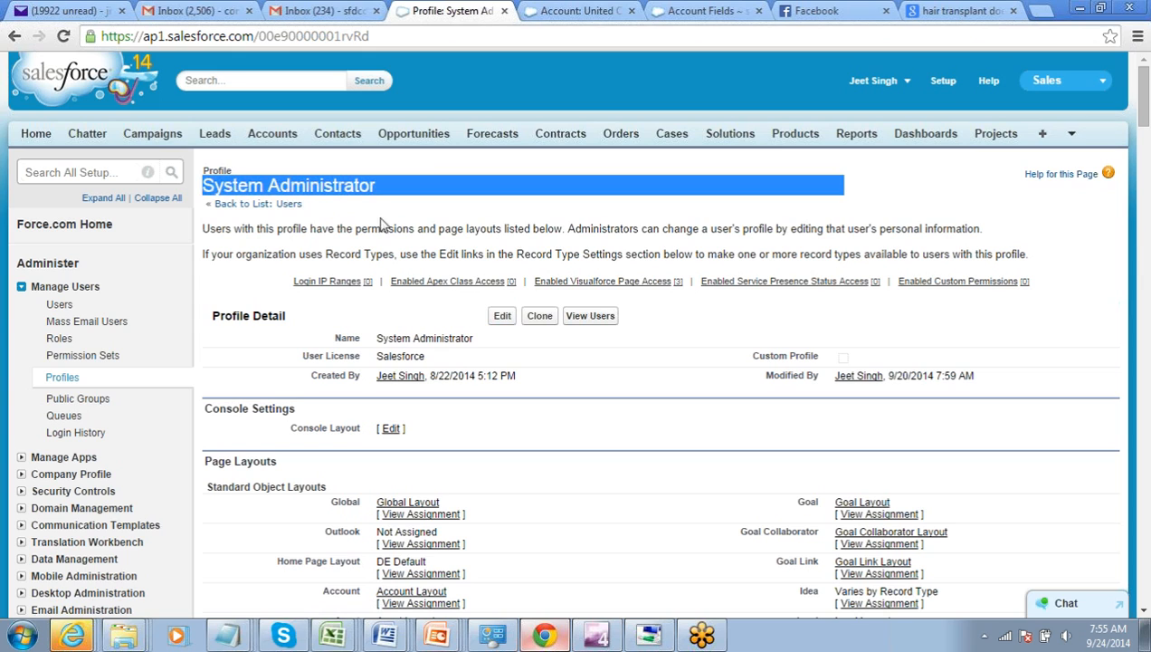
left_click(501, 317)
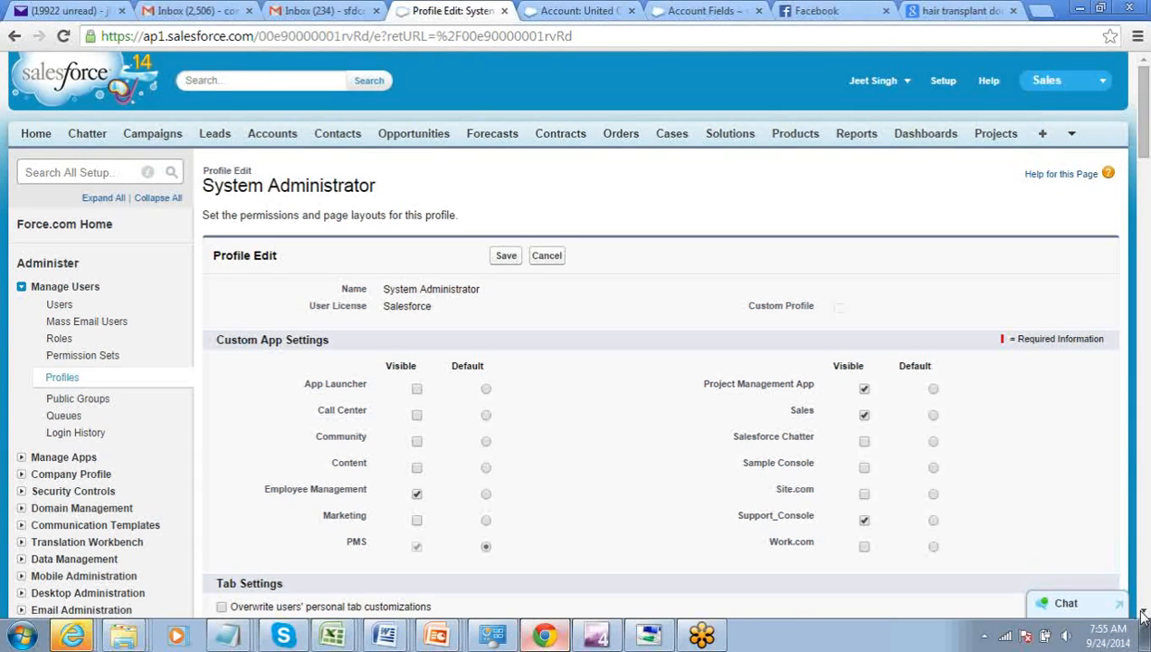
Examine the Standard Object Permissions of the System Administrator profile, including the basic access columns starting with Read and Create
scroll(1143, 614, "down", 13)
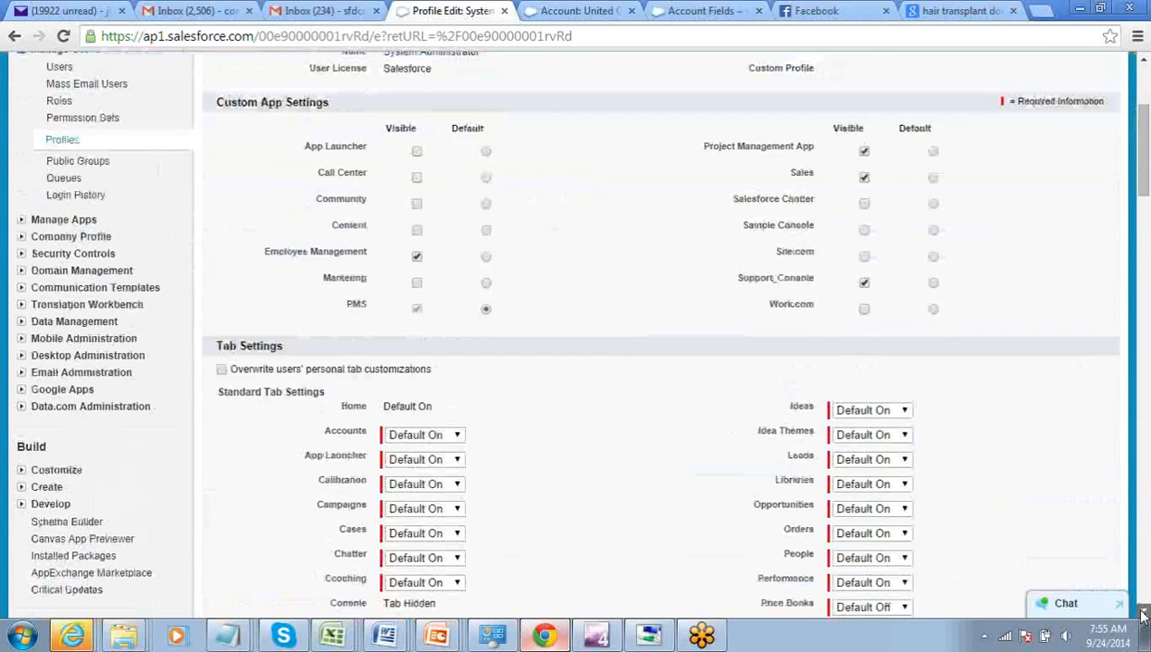
scroll(1143, 614, "down", 13)
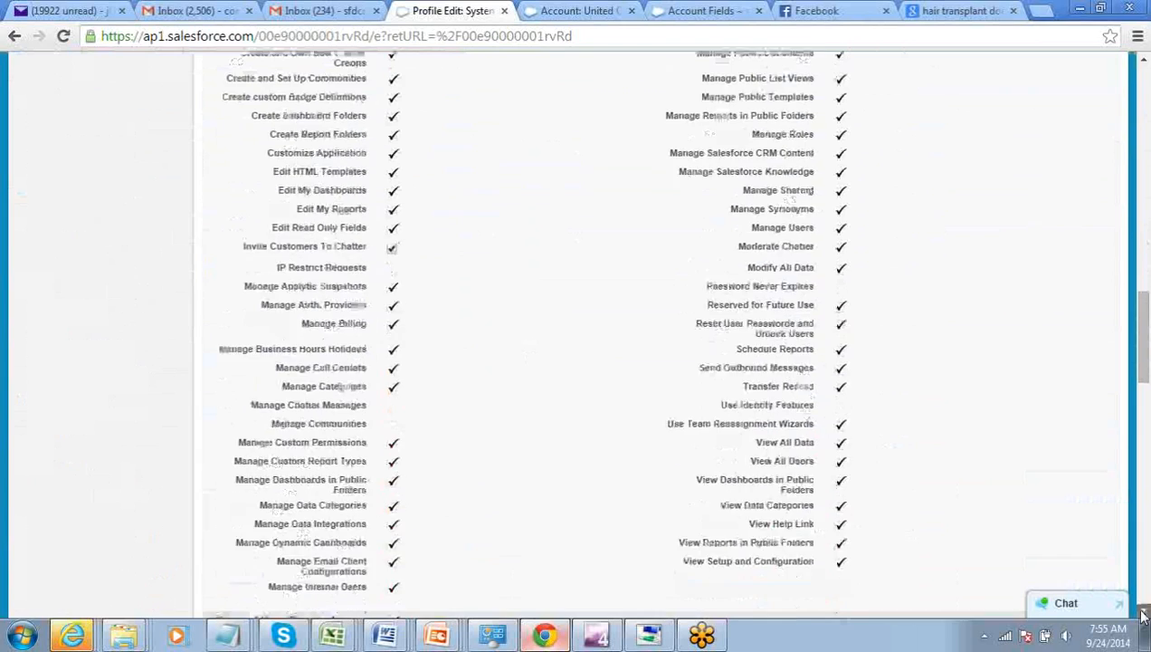
scroll(1143, 614, "down", 13)
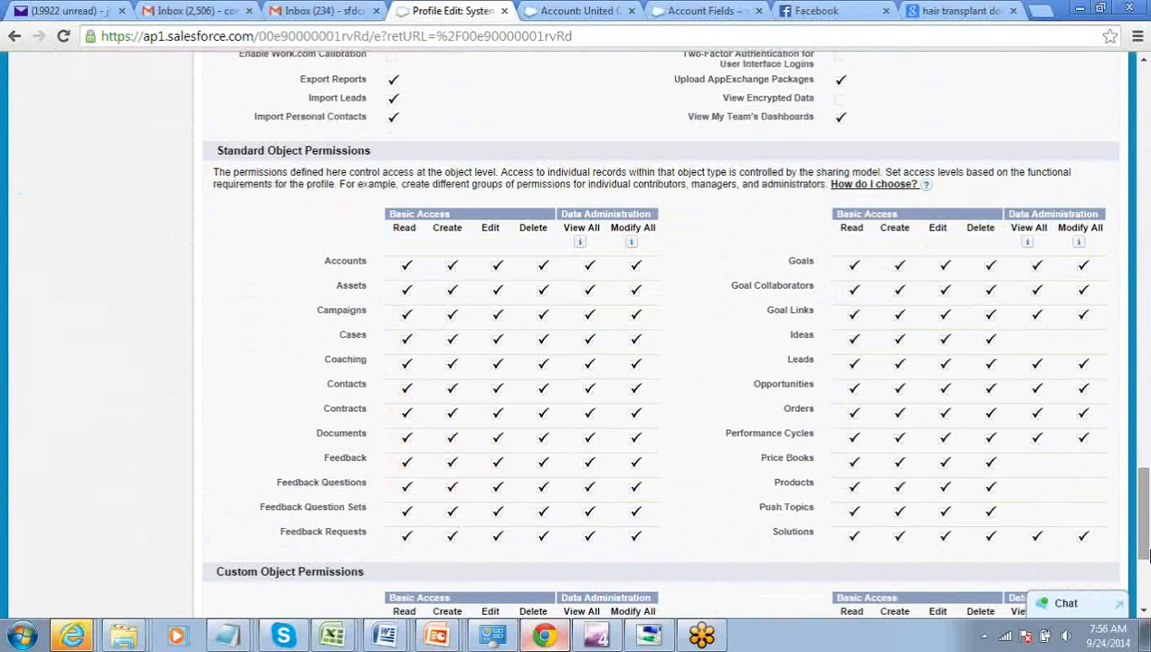
left_click_drag(1147, 550, 1147, 556)
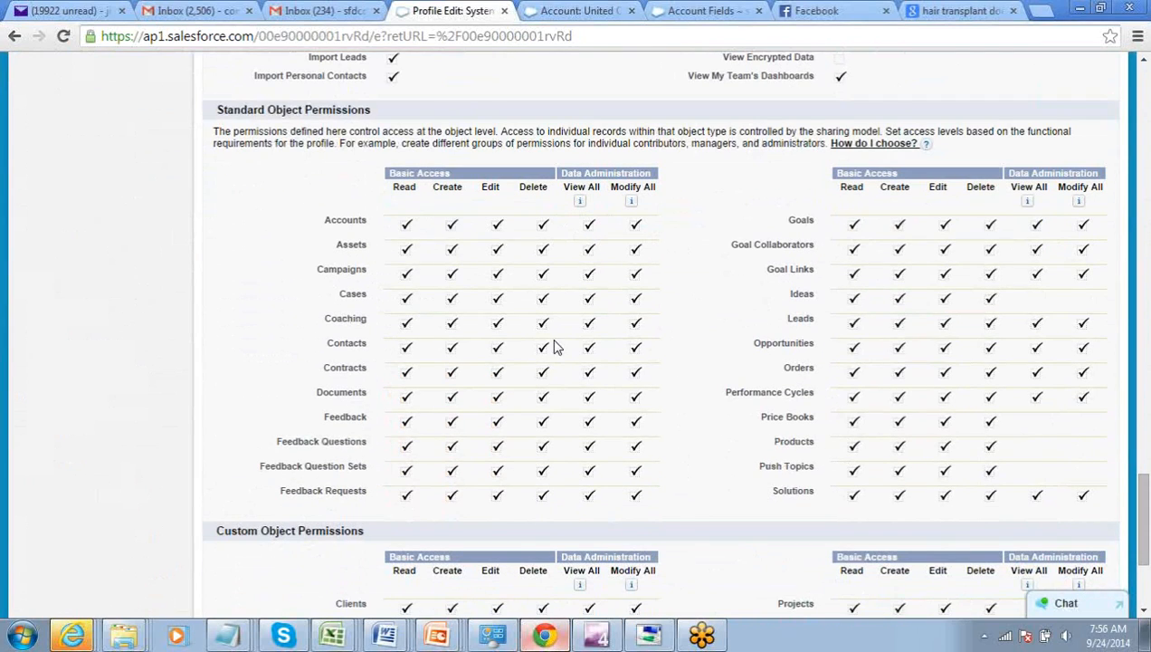
left_click_drag(266, 108, 380, 108)
left_click(381, 112)
left_click_drag(395, 186, 422, 195)
left_click(446, 201)
left_click_drag(1144, 536, 1131, 271)
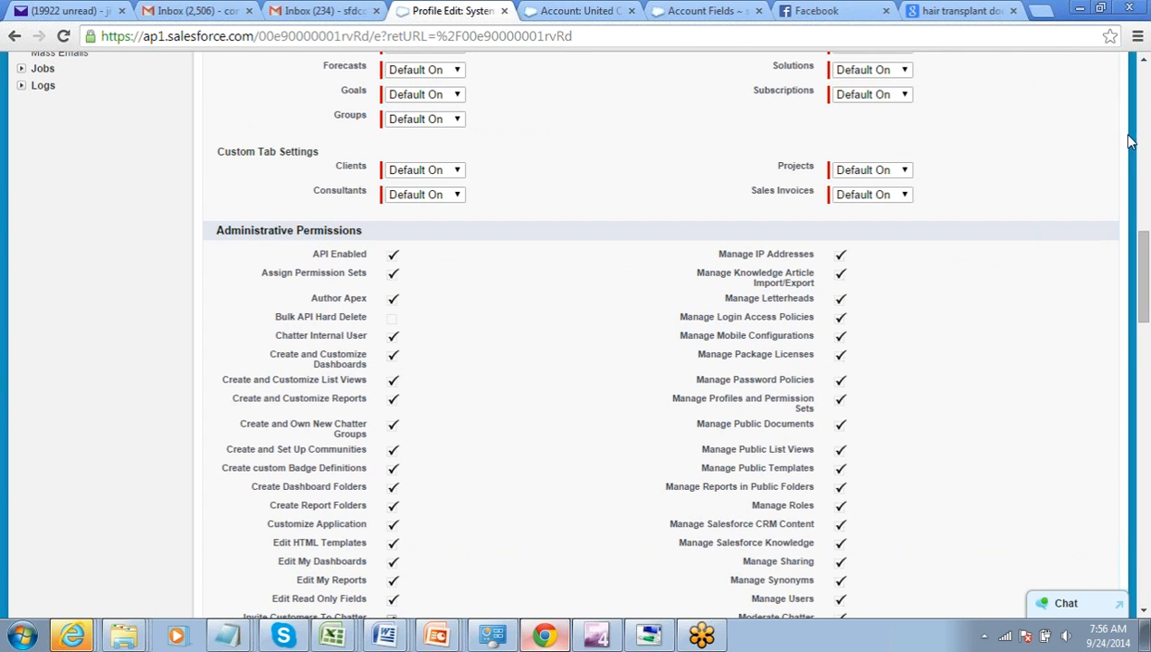
Return to the Profiles list and start a new profile with Marketing User as the existing profile to clone
left_click(1144, 61)
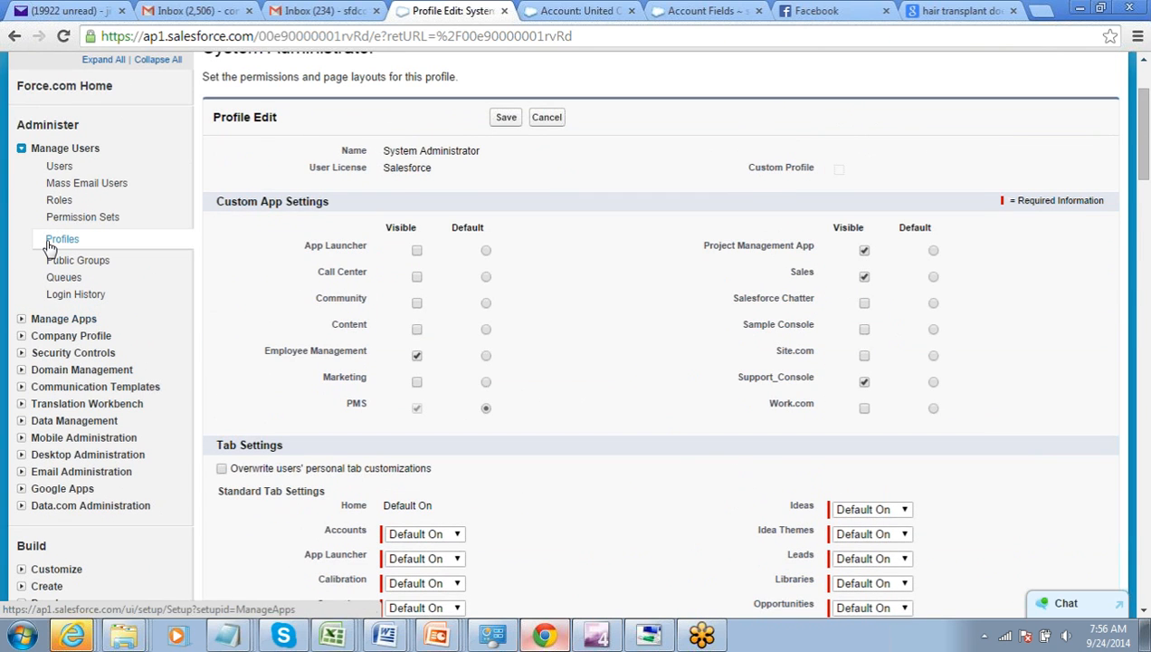
left_click(51, 242)
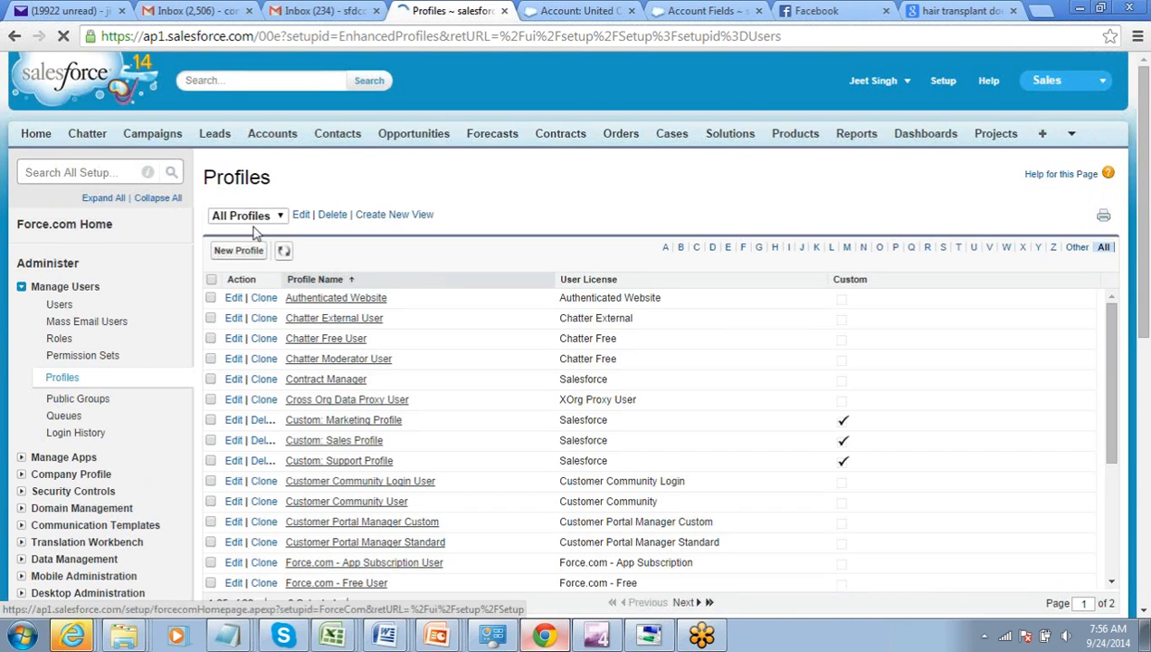
left_click(238, 252)
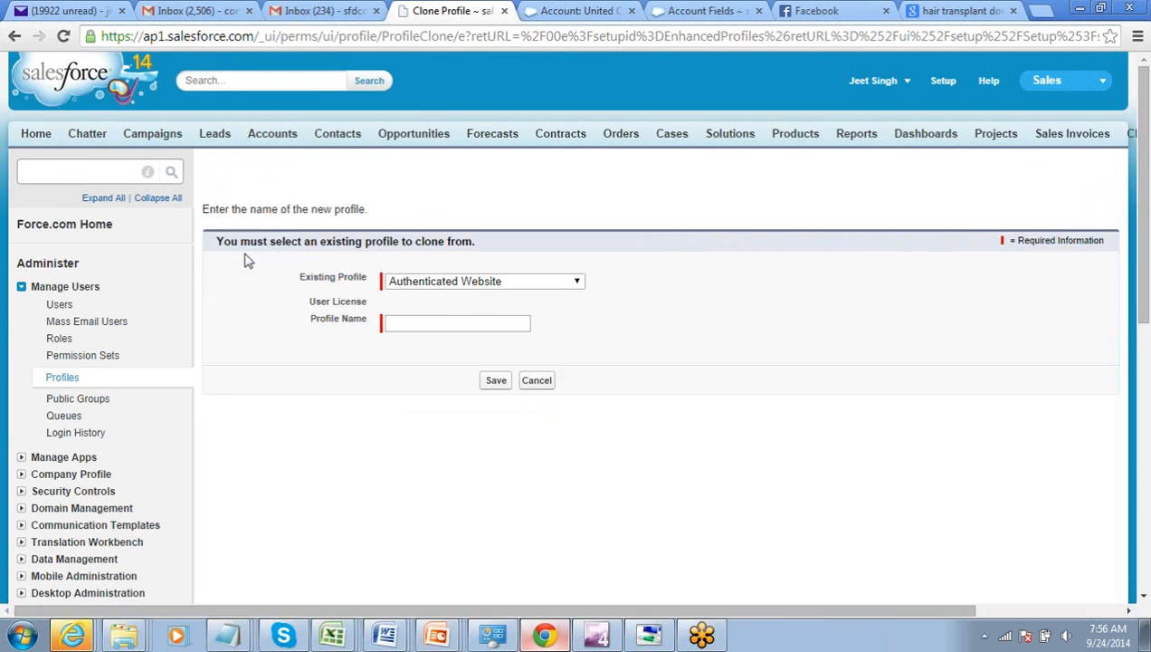
left_click(463, 283)
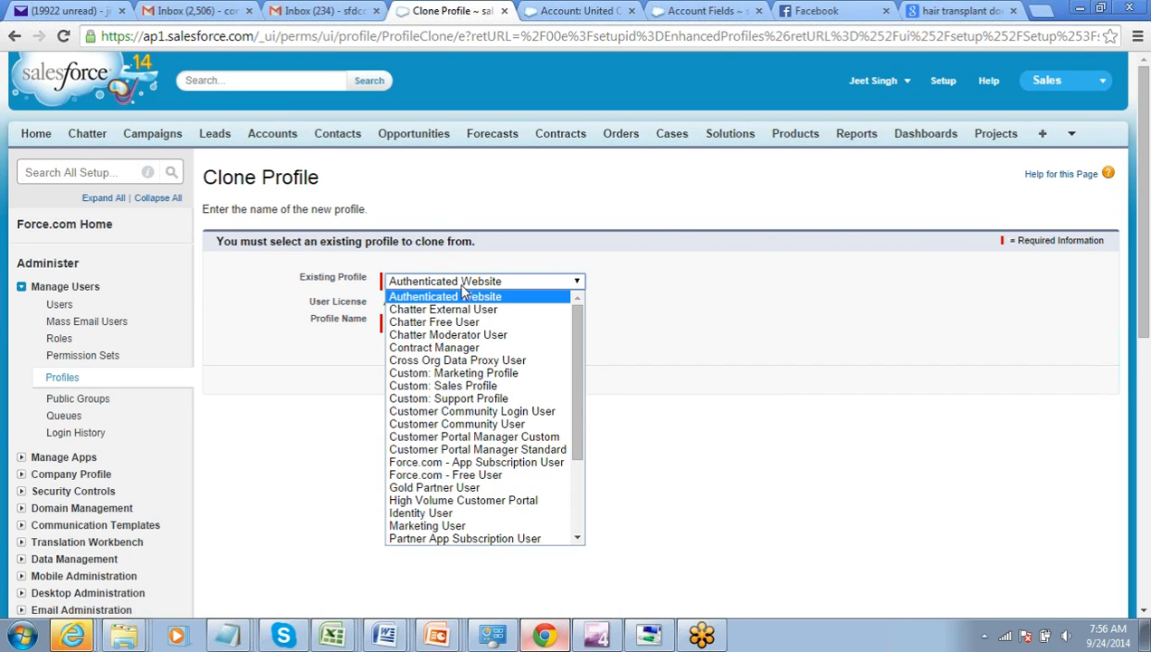
left_click(469, 525)
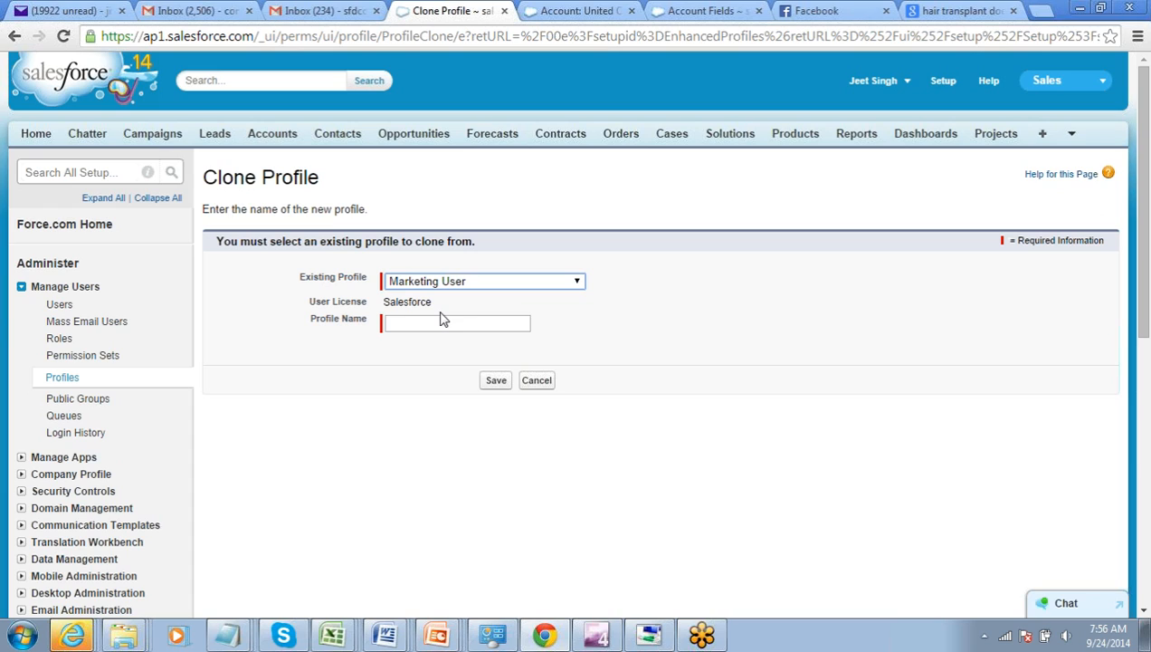
Name the cloned profile Customer_Supprt_Profile and save it
left_click(441, 321)
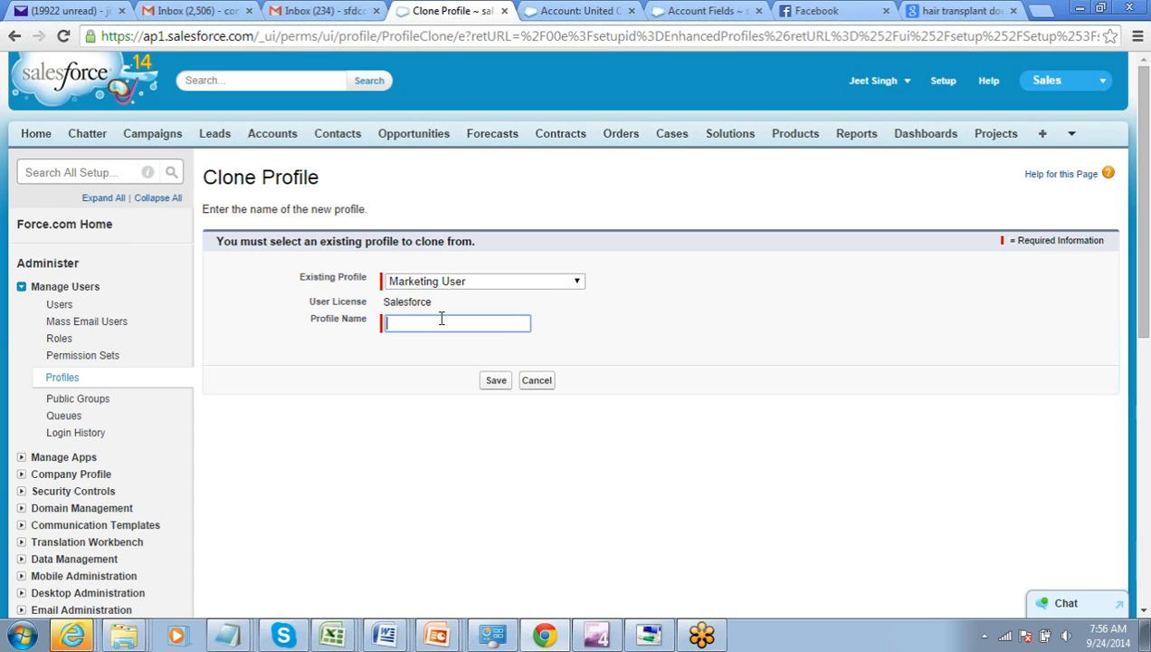
type("Customer_Supprt_Prfile")
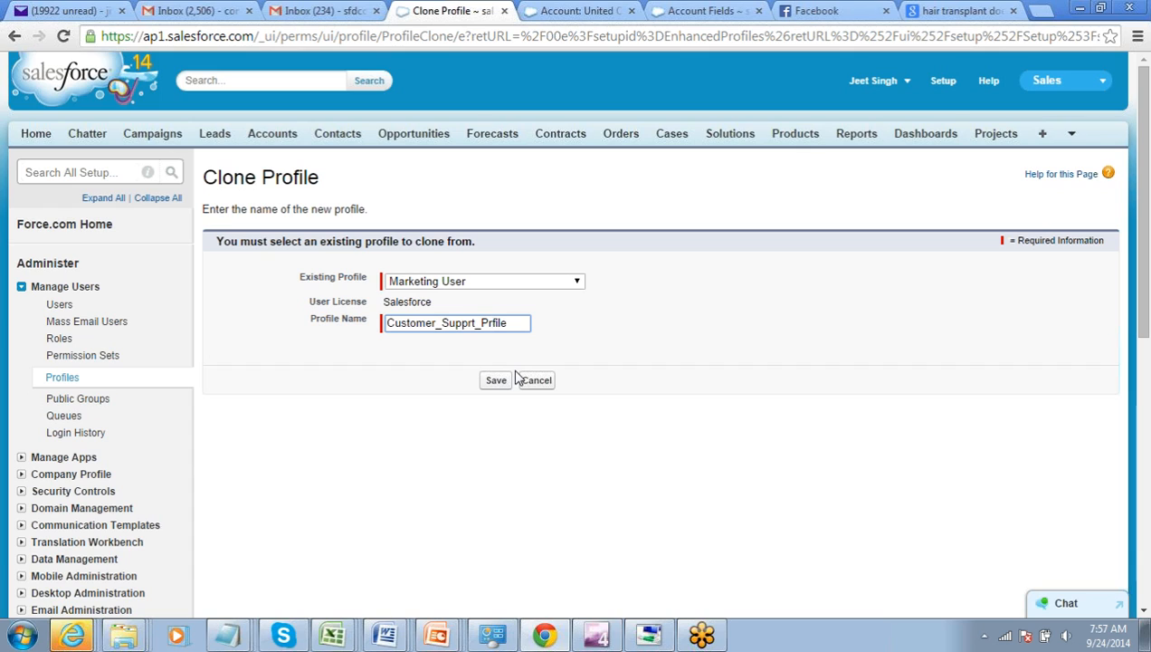
key("Left")
key("Left")
key("Left")
key("Left")
type("o")
left_click_drag(520, 322, 380, 323)
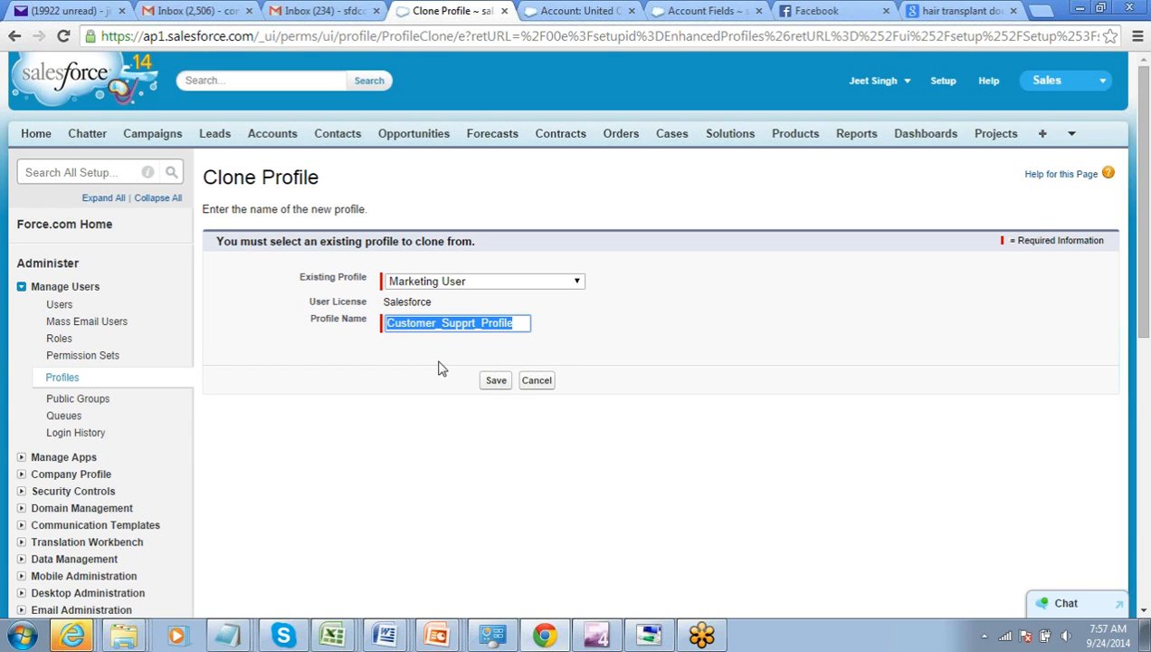
left_click(496, 380)
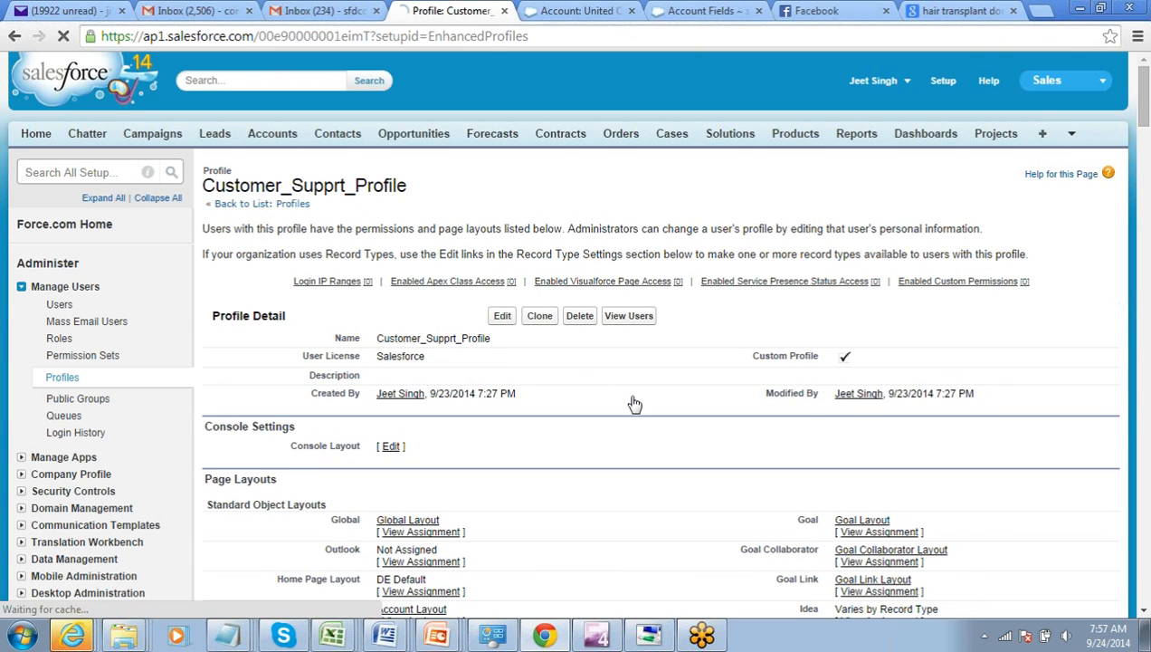
Open the new profile for editing and remove the Delete permission from Accounts, Assets, Campaigns, Contacts, Contracts and Documents
left_click(500, 321)
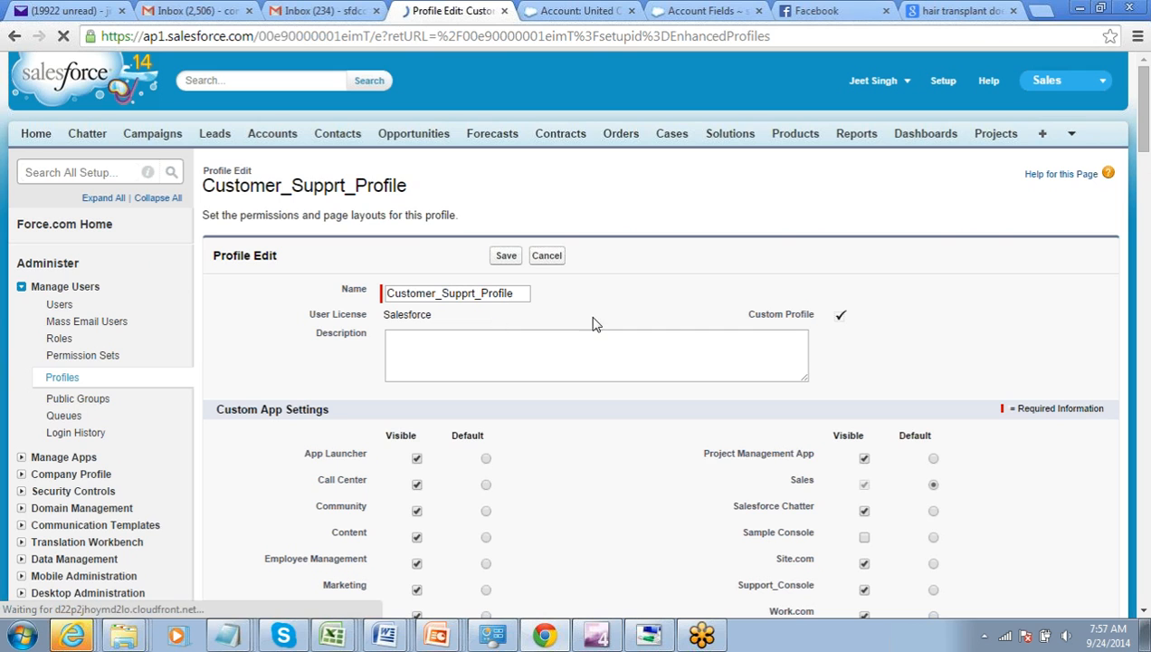
left_click(1144, 616)
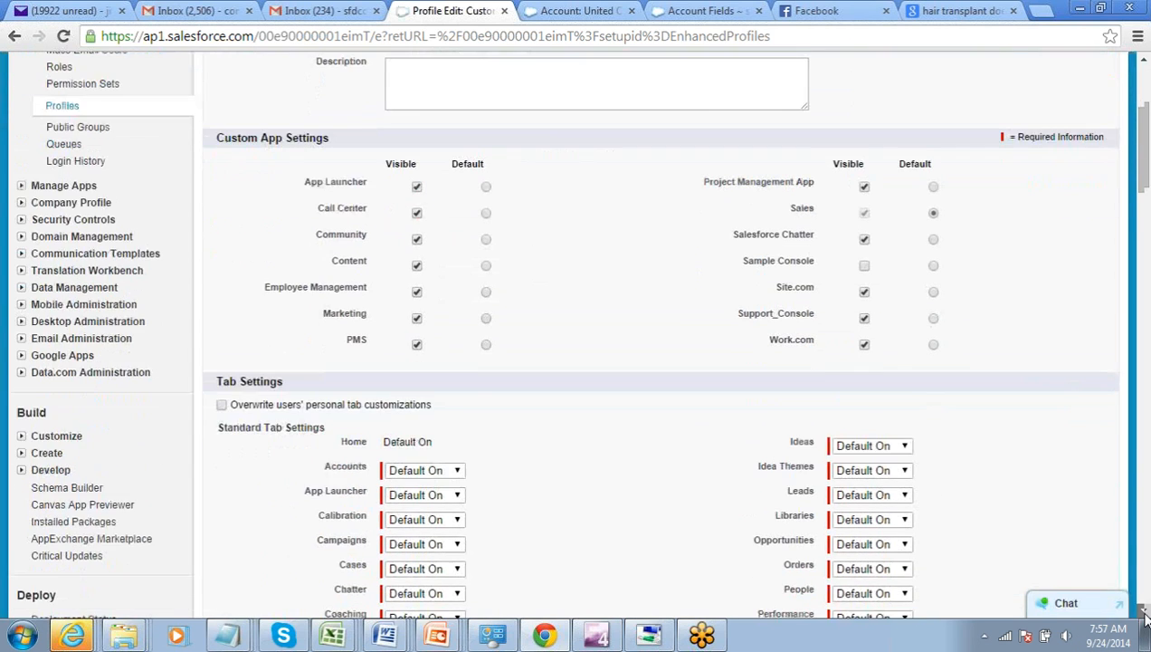
scroll(1145, 616, "down", 17)
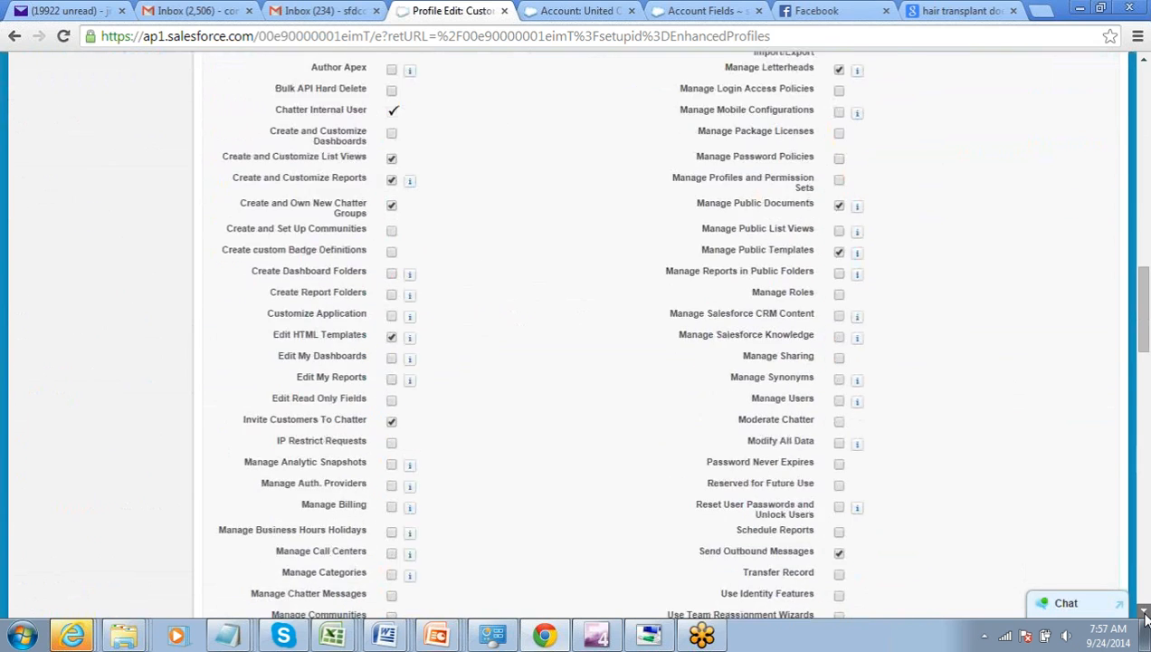
scroll(1144, 616, "down", 10)
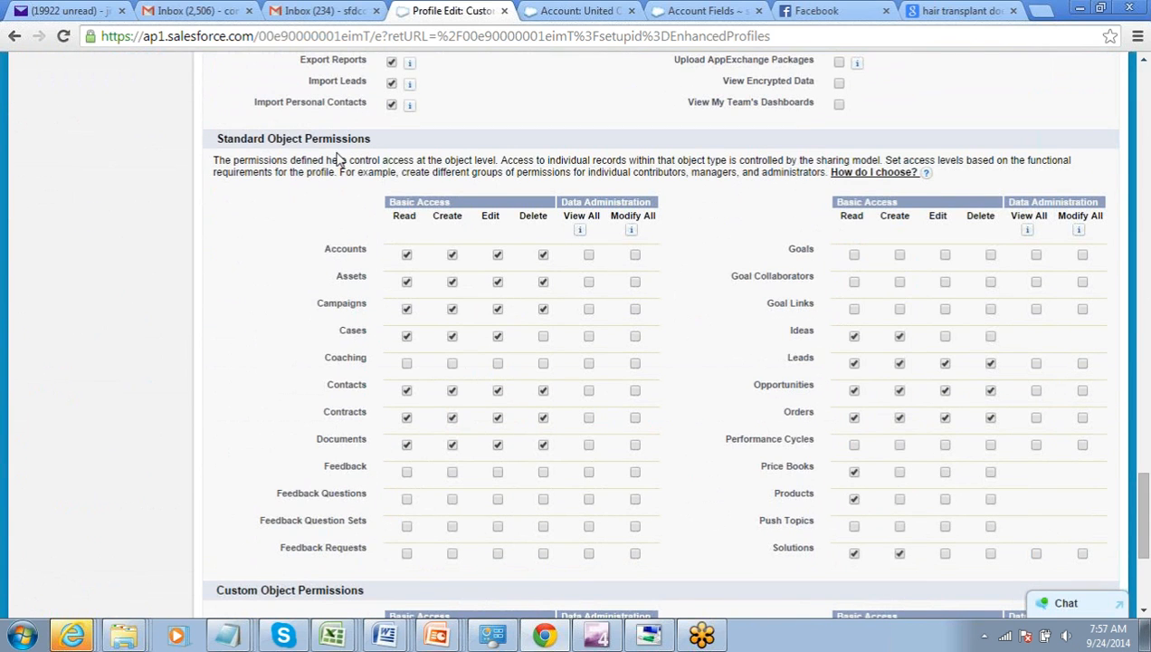
left_click(543, 255)
left_click(544, 282)
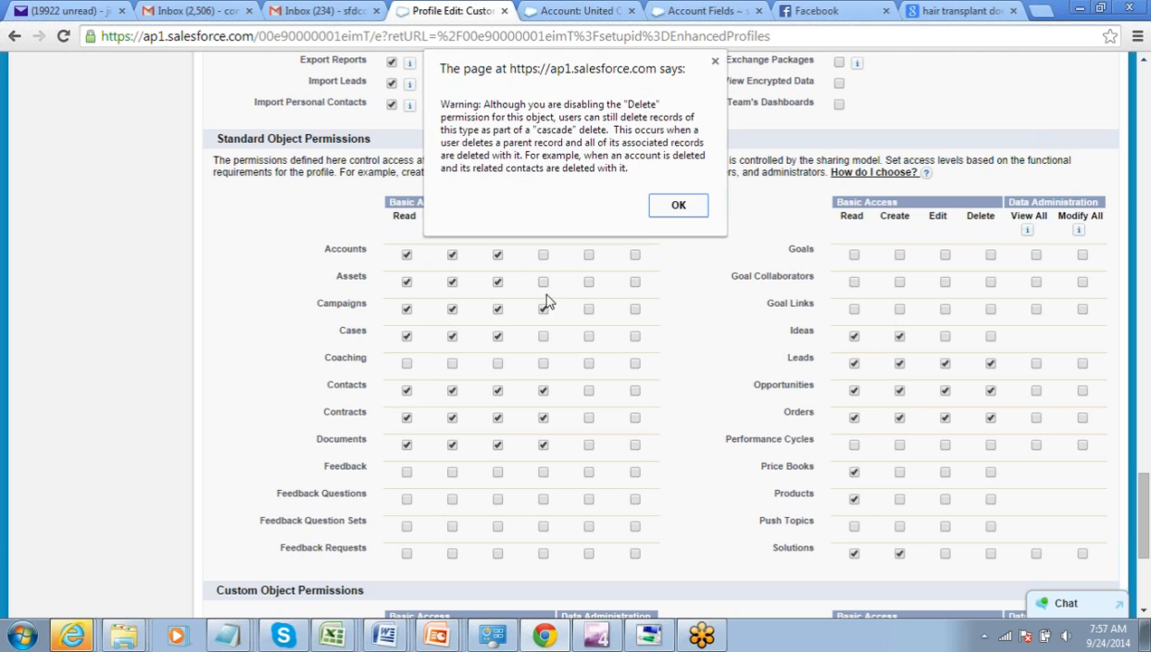
left_click(678, 205)
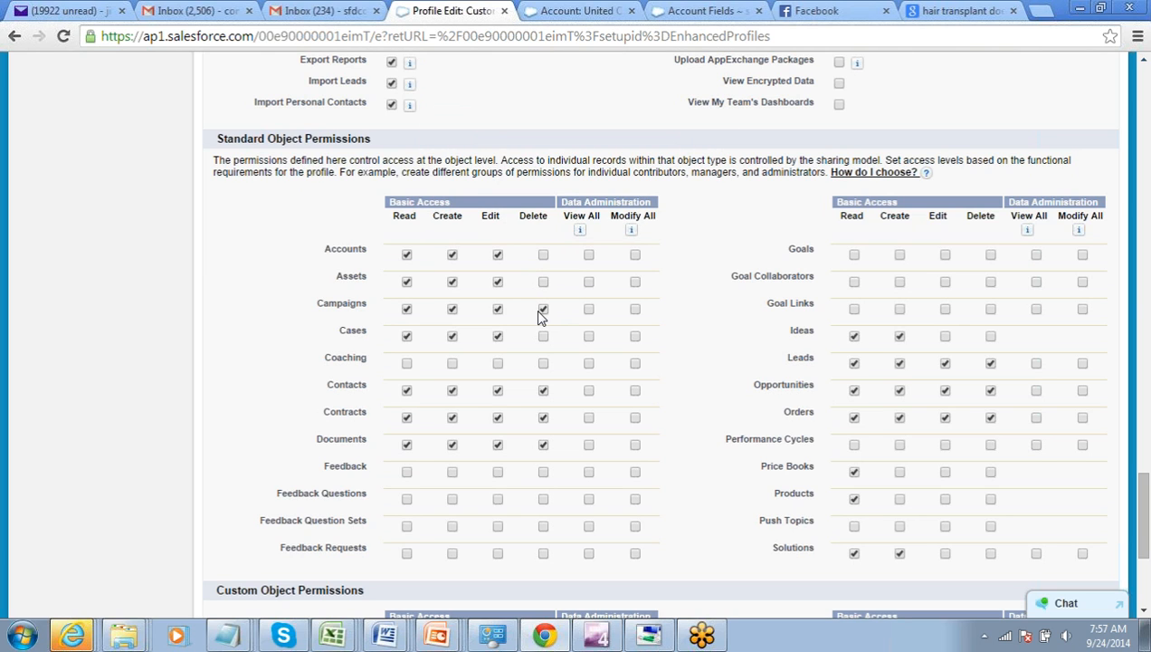
left_click(542, 392)
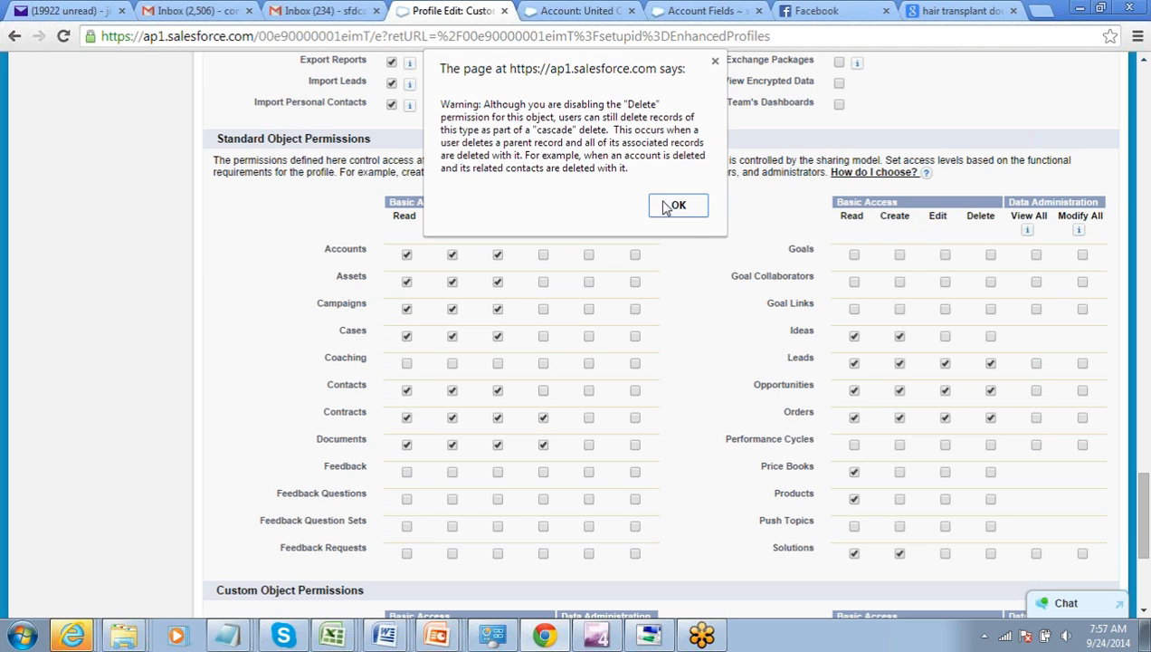
left_click(671, 204)
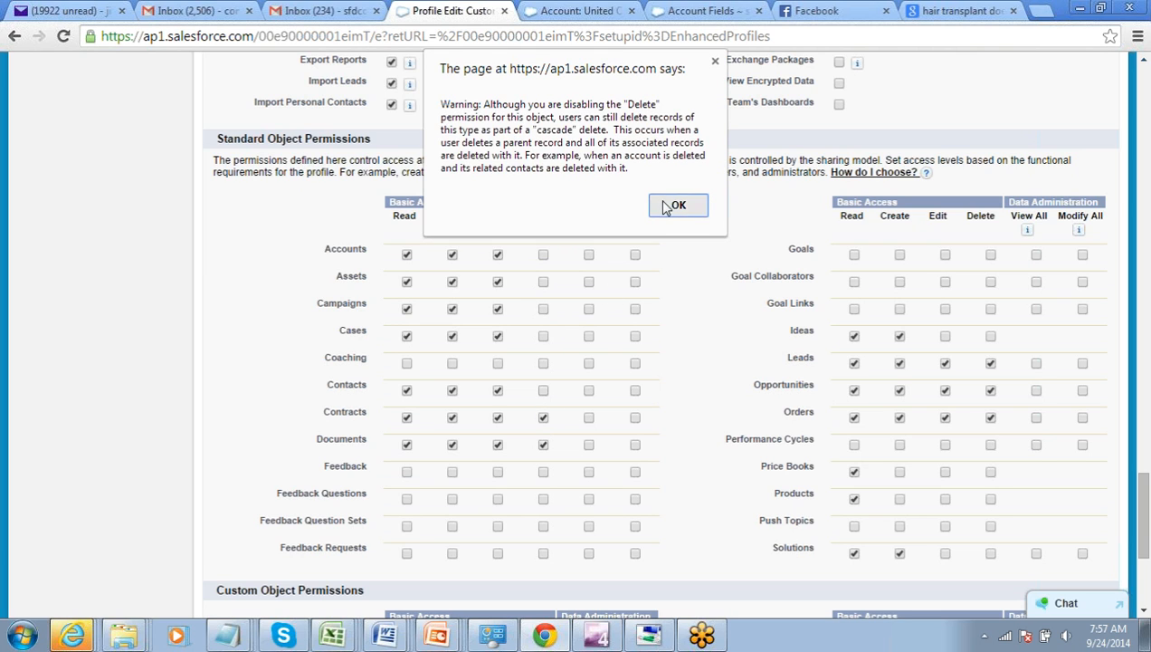
left_click(544, 419)
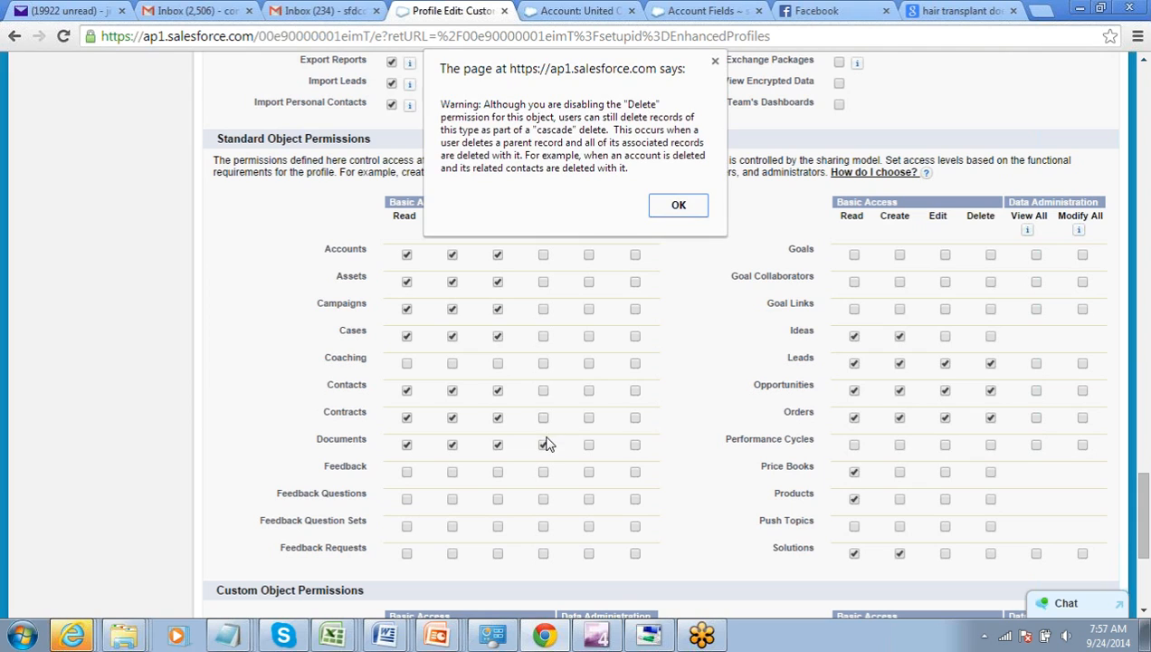
left_click(677, 206)
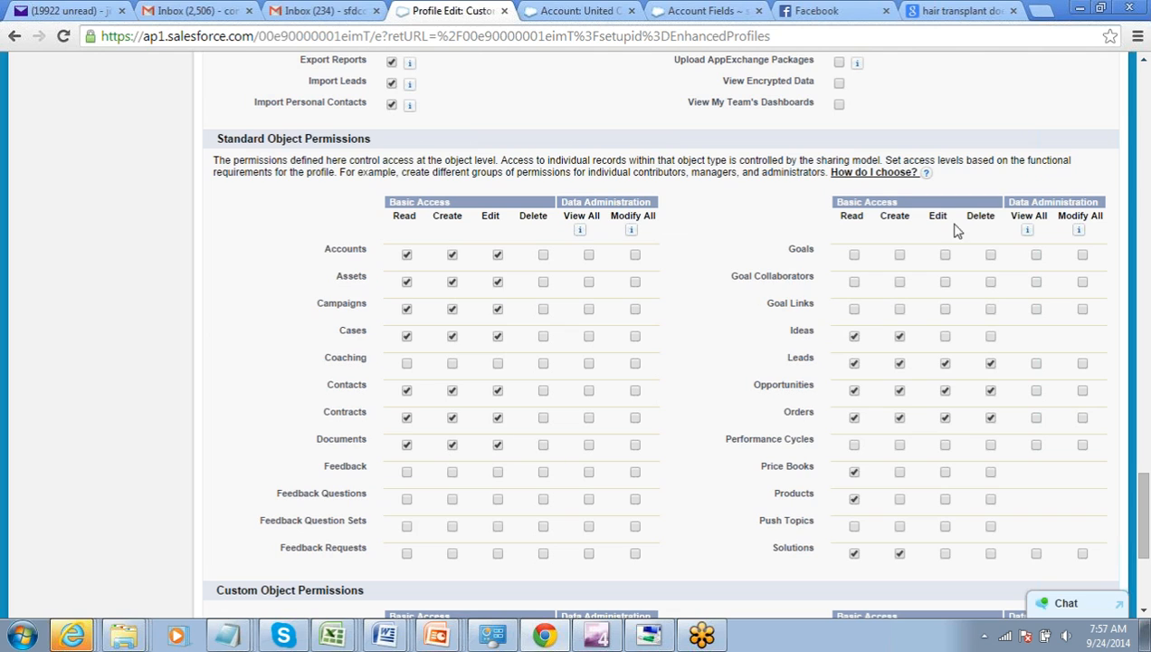
Remove the Delete permission from the Leads and Opportunities standard objects
left_click(992, 365)
left_click(991, 390)
left_click(991, 416)
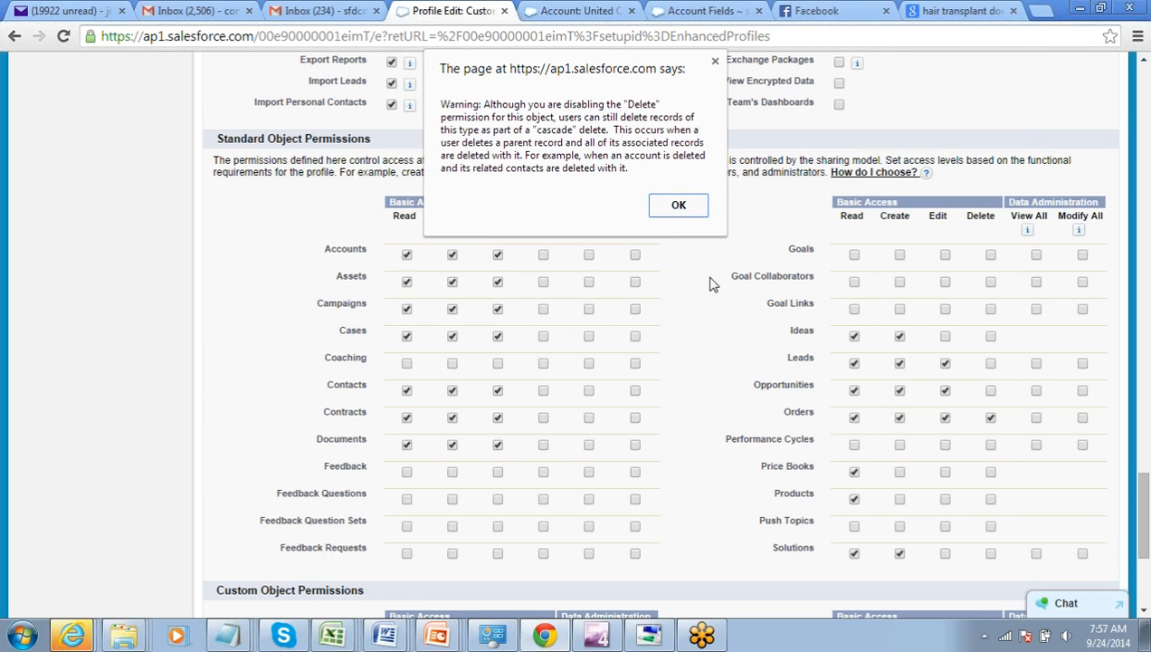
left_click(675, 215)
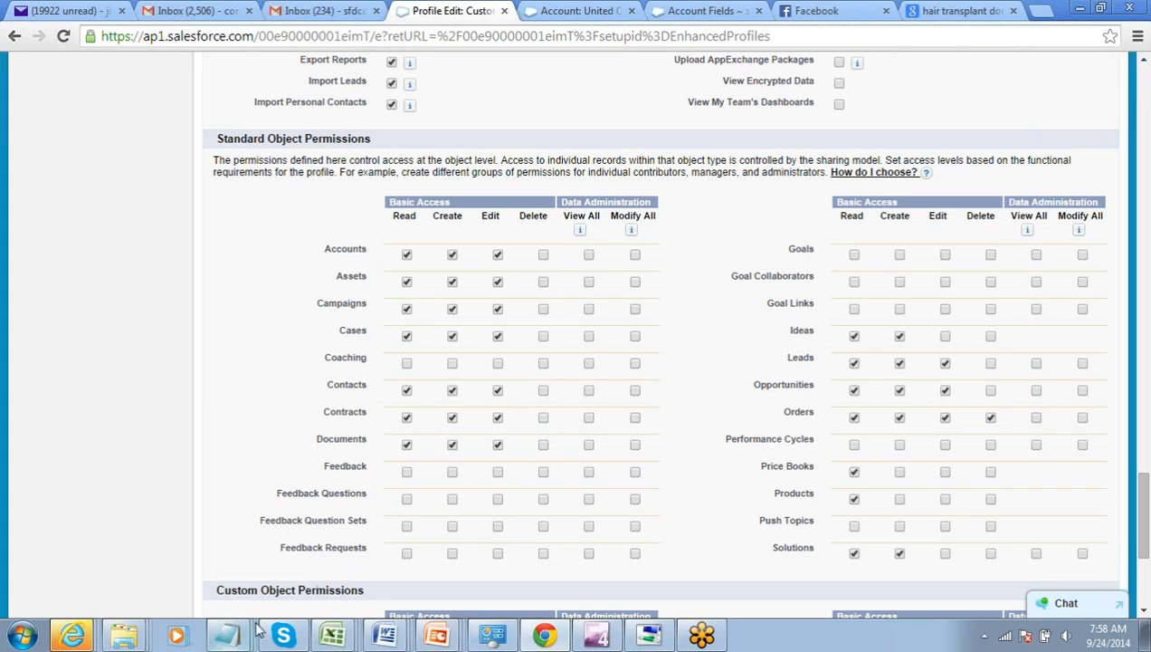
Switch to the untitled Notepad notes and add the lines "Fields" and "FIeld-level Security -" below the Object line
mouse_move(235, 638)
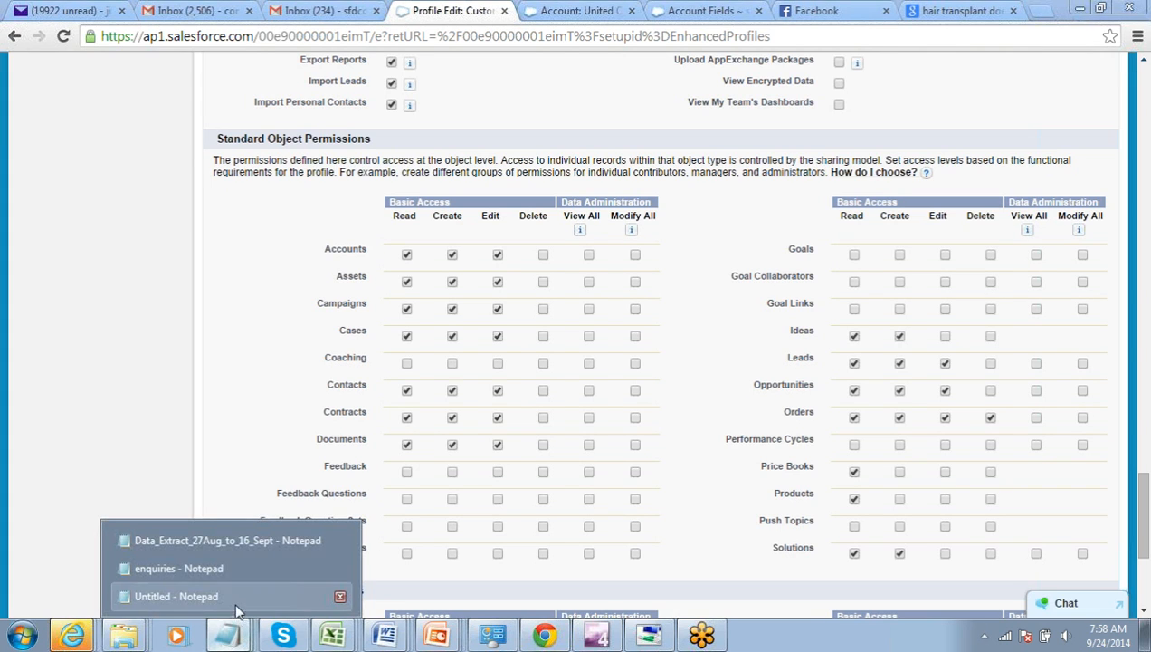
left_click(236, 601)
key("Return")
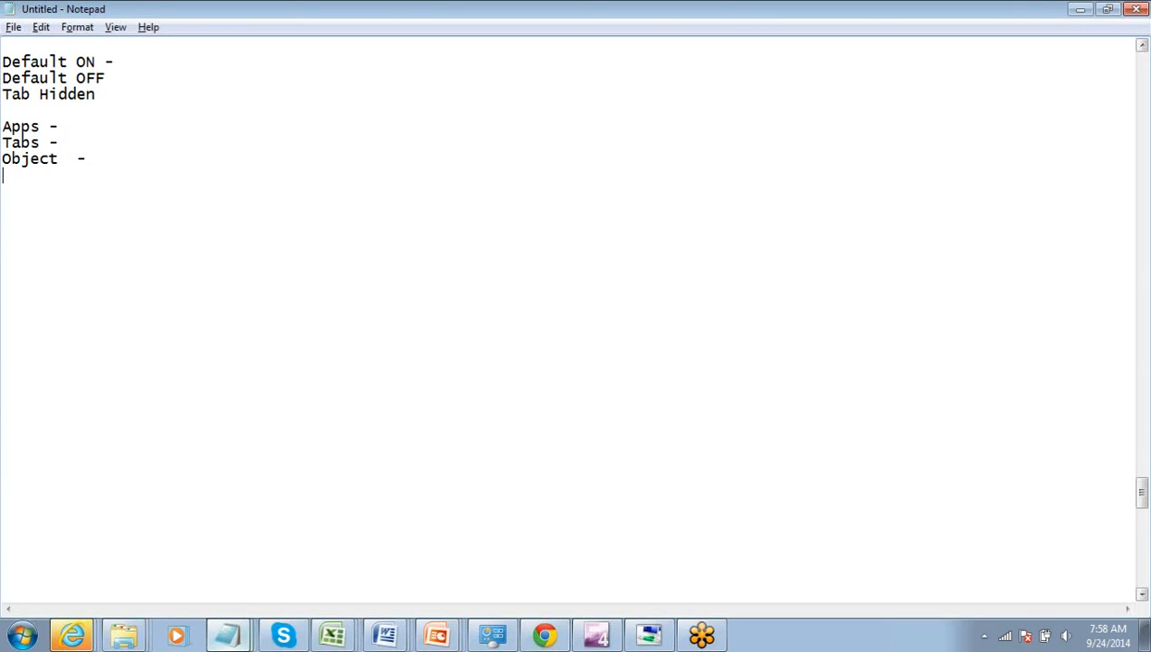
type("Fields")
key("Return")
type("FIeld")
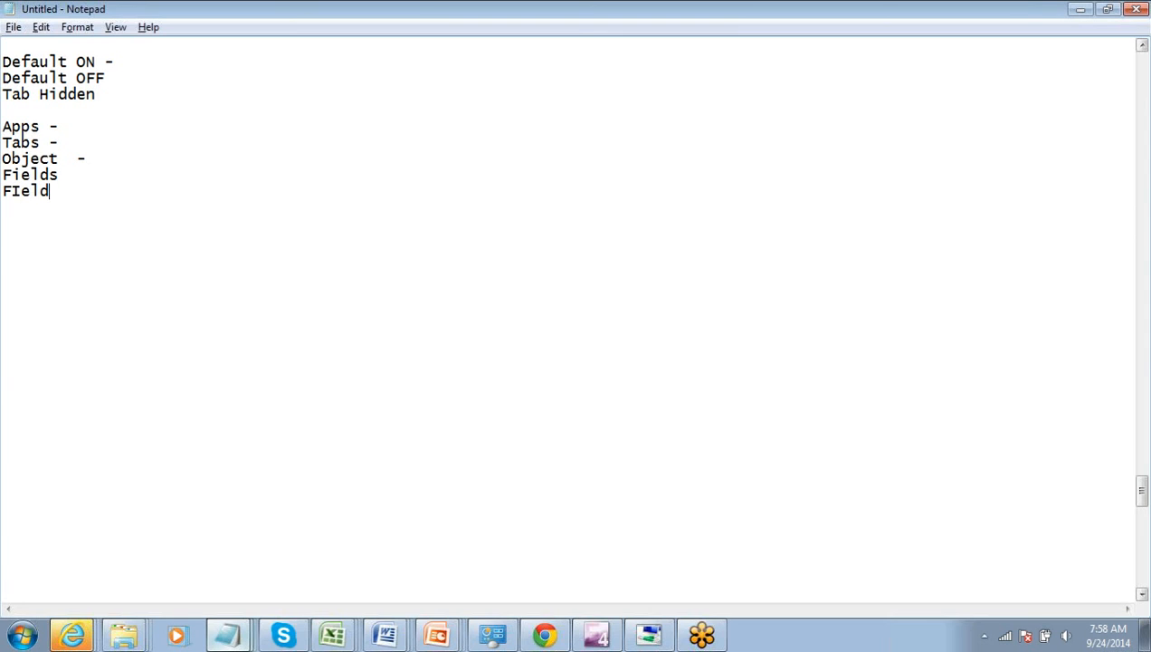
type("-level Security -")
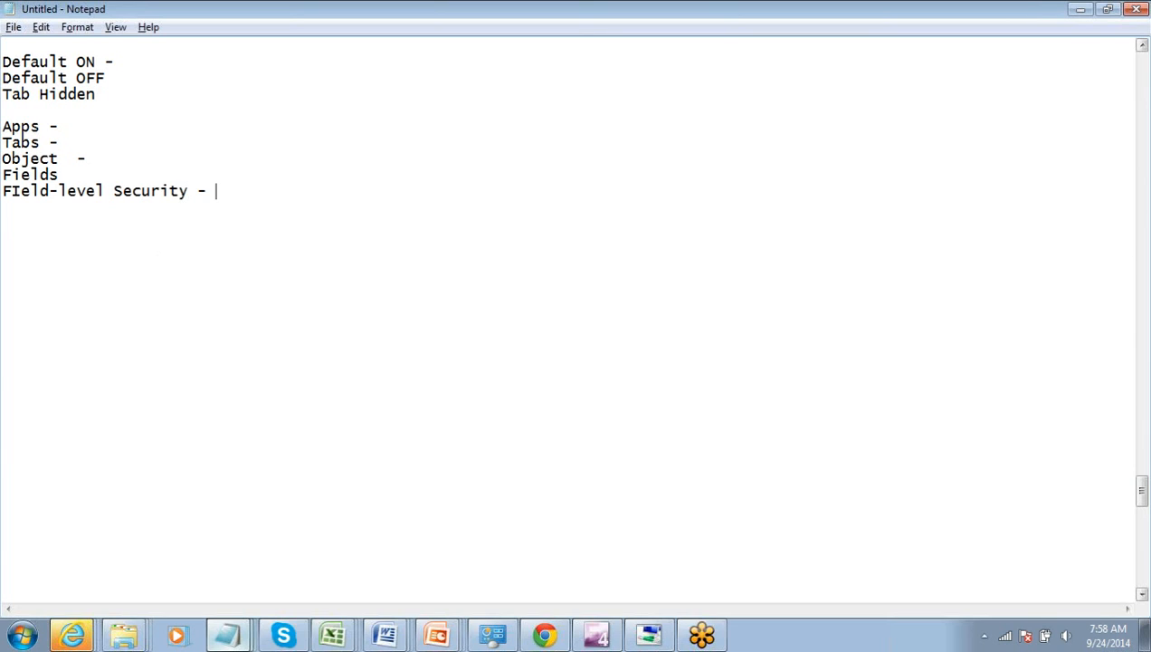
Merge the field-level security text into the Fields line in parentheses and correct its capital I to lowercase
key("Up")
key("BackSpace")
type("(FIeld-level Security -")
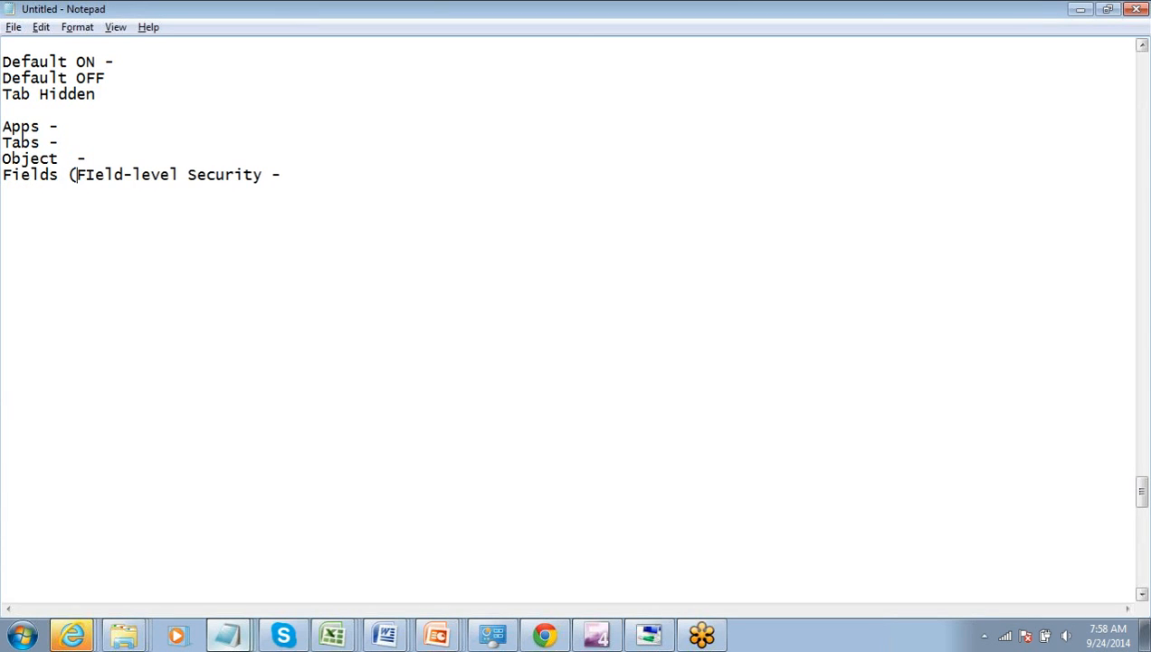
key("Left")
type(")")
left_click(87, 173)
key("BackSpace")
type("i")
Switch back to Chrome and cancel the edit of Customer_Supprt_Profile
mouse_move(561, 641)
left_click(552, 597)
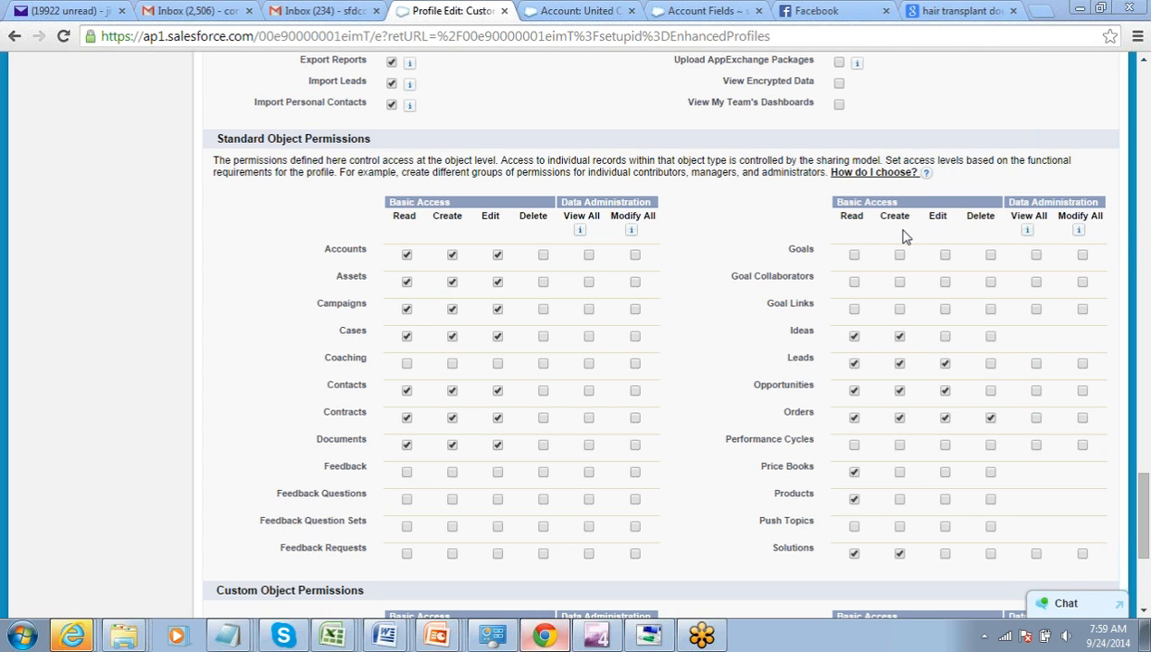
left_click(1144, 65)
left_click_drag(1144, 69, 1144, 68)
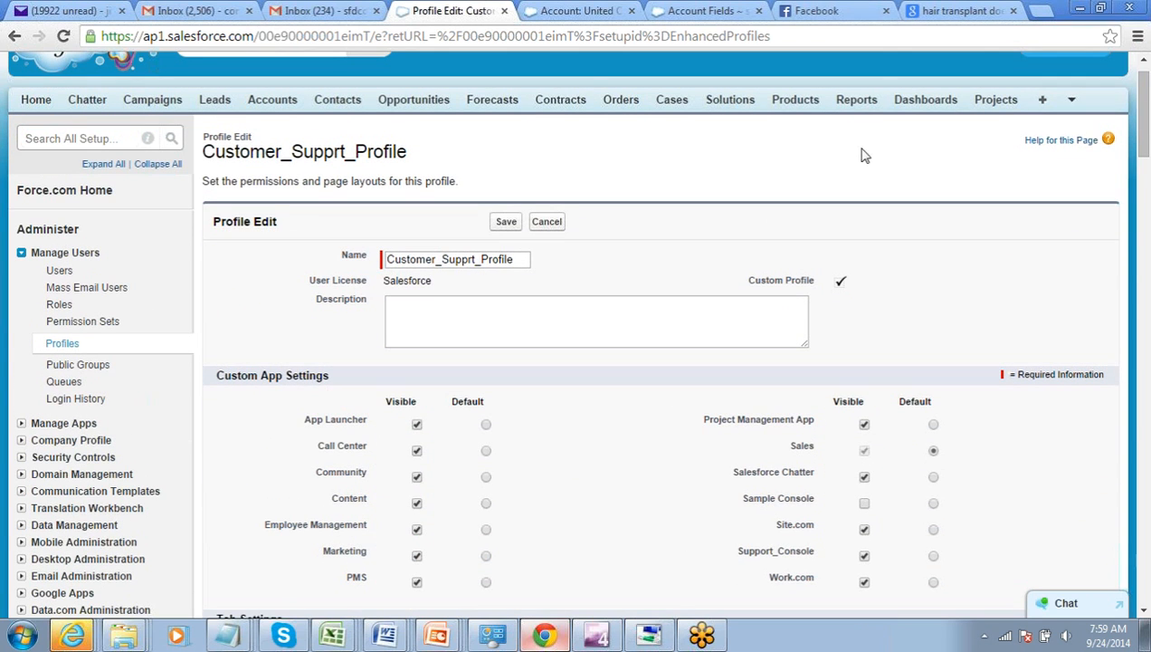
left_click(547, 227)
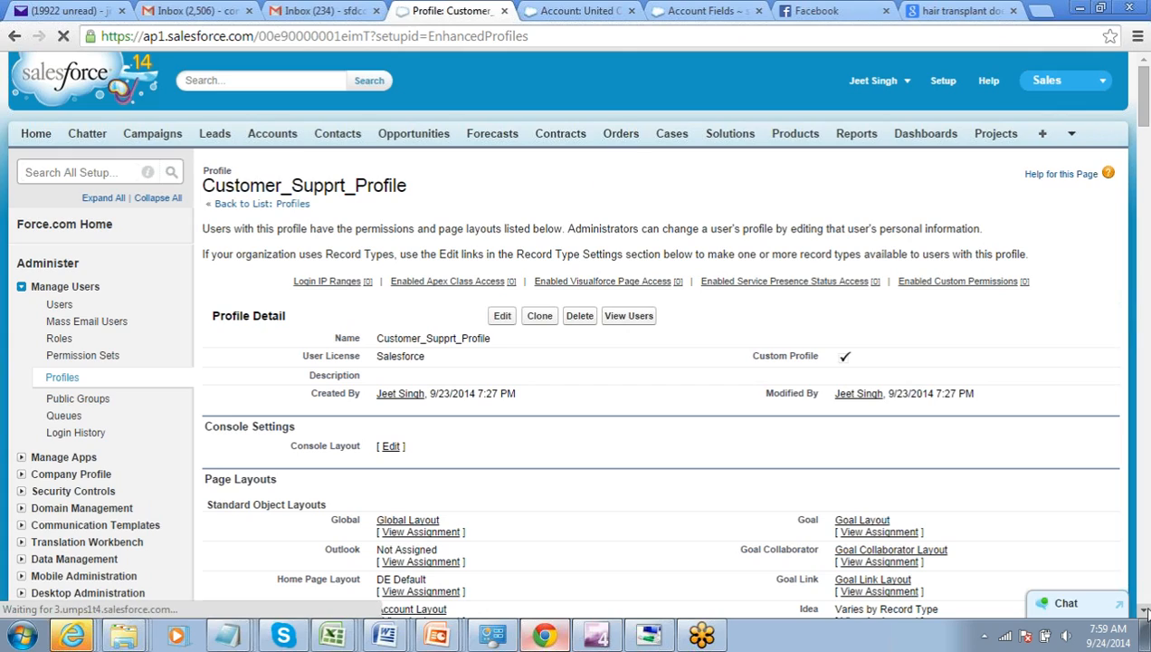
Open the Account field-level security of Customer_Supprt_Profile for editing from the Standard Field-Level Security section
left_click_drag(1143, 613, 1143, 613)
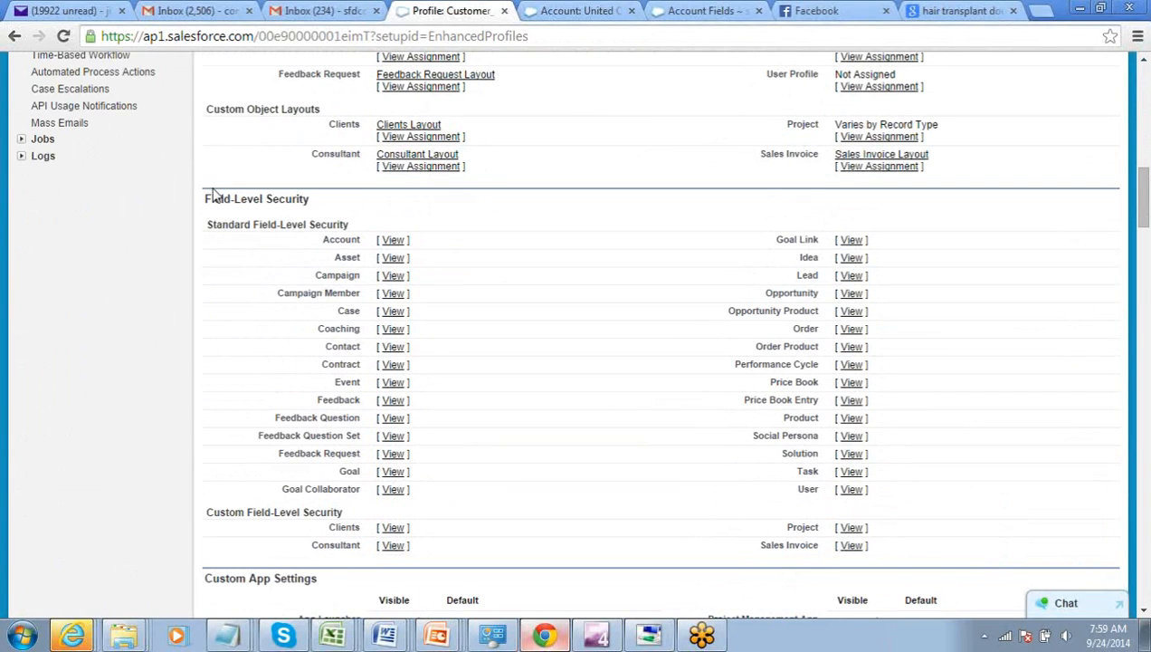
left_click_drag(206, 197, 328, 203)
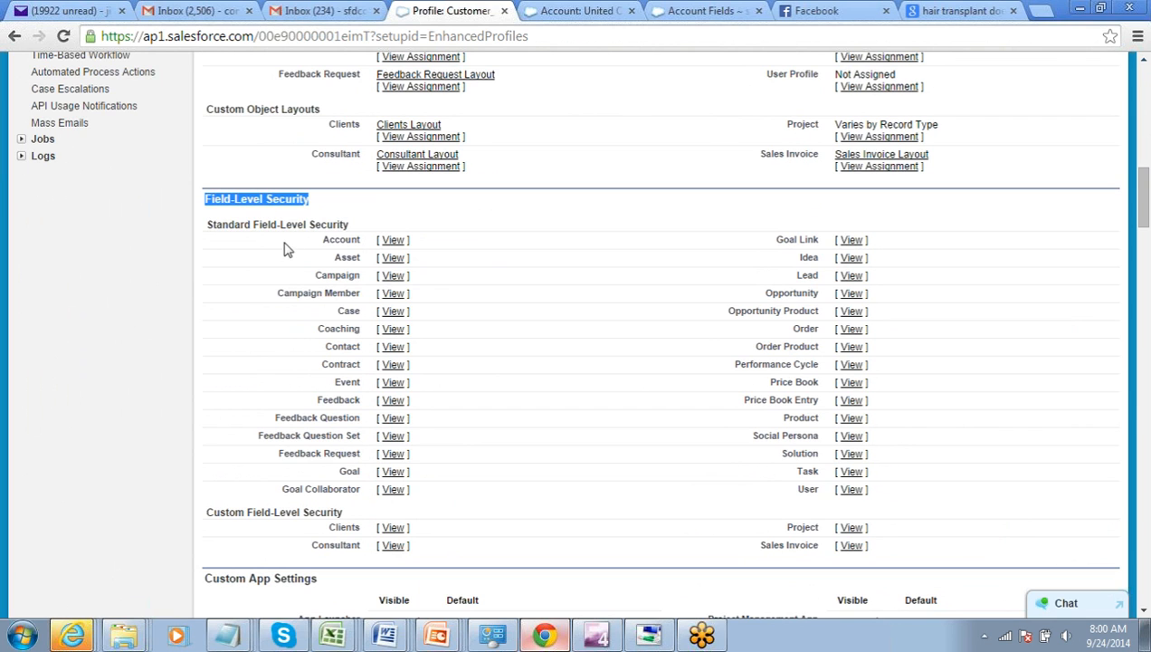
left_click(395, 241)
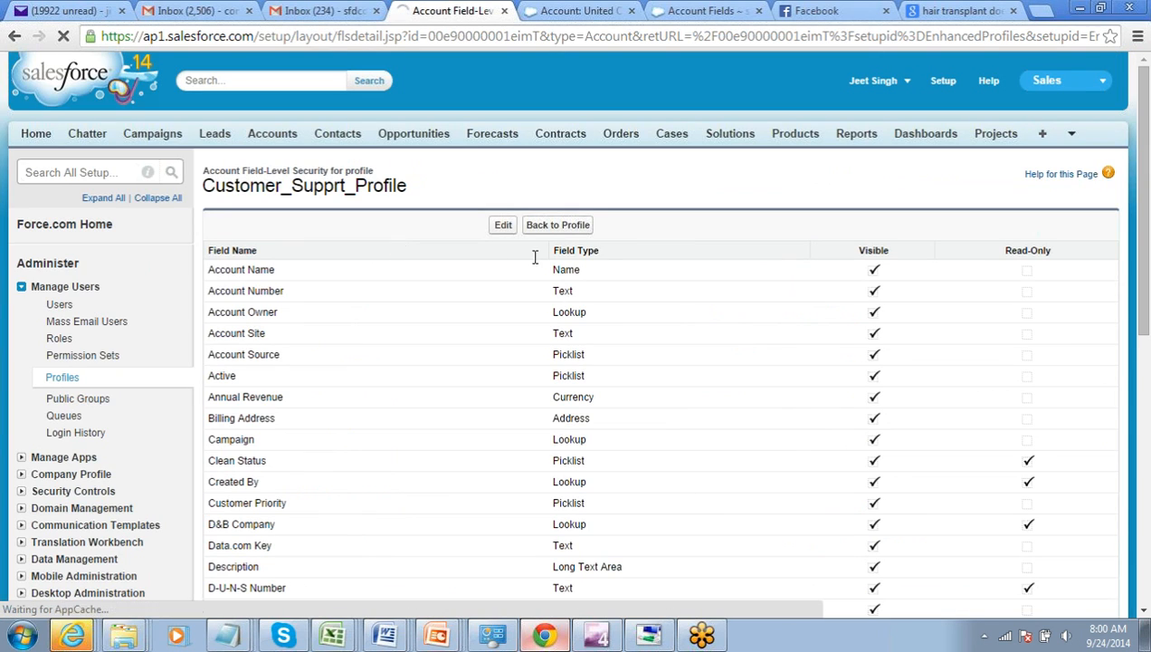
left_click(500, 226)
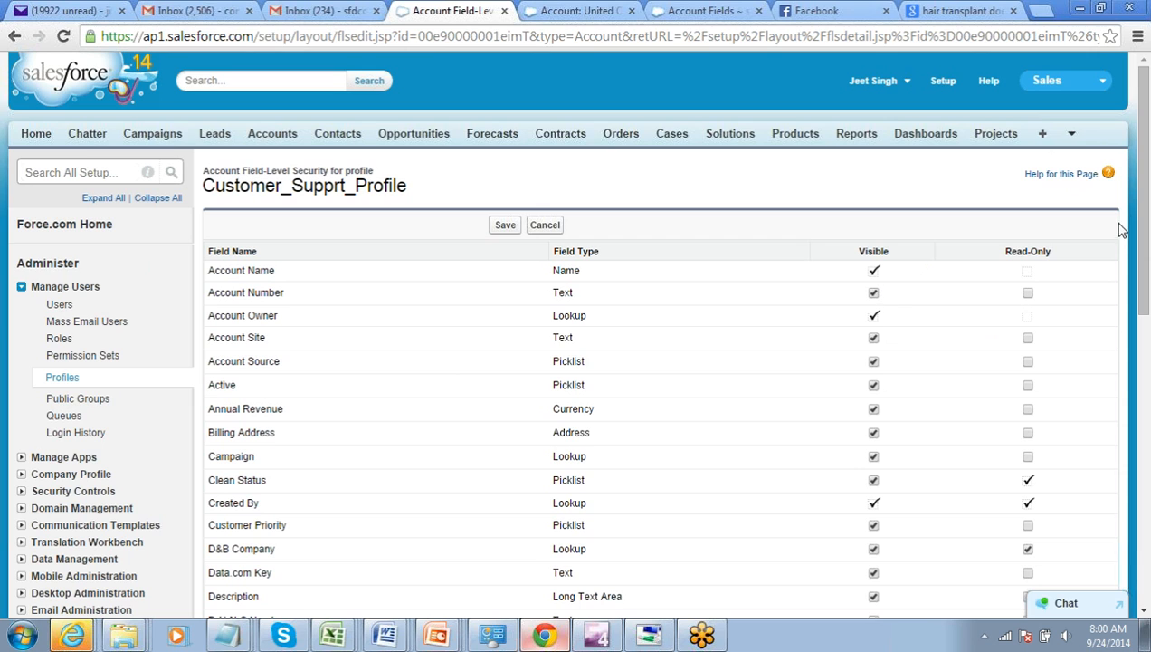
Remove visibility of the Website, SIC Code and Number of Locations account fields for this profile
left_click_drag(1145, 201, 1148, 561)
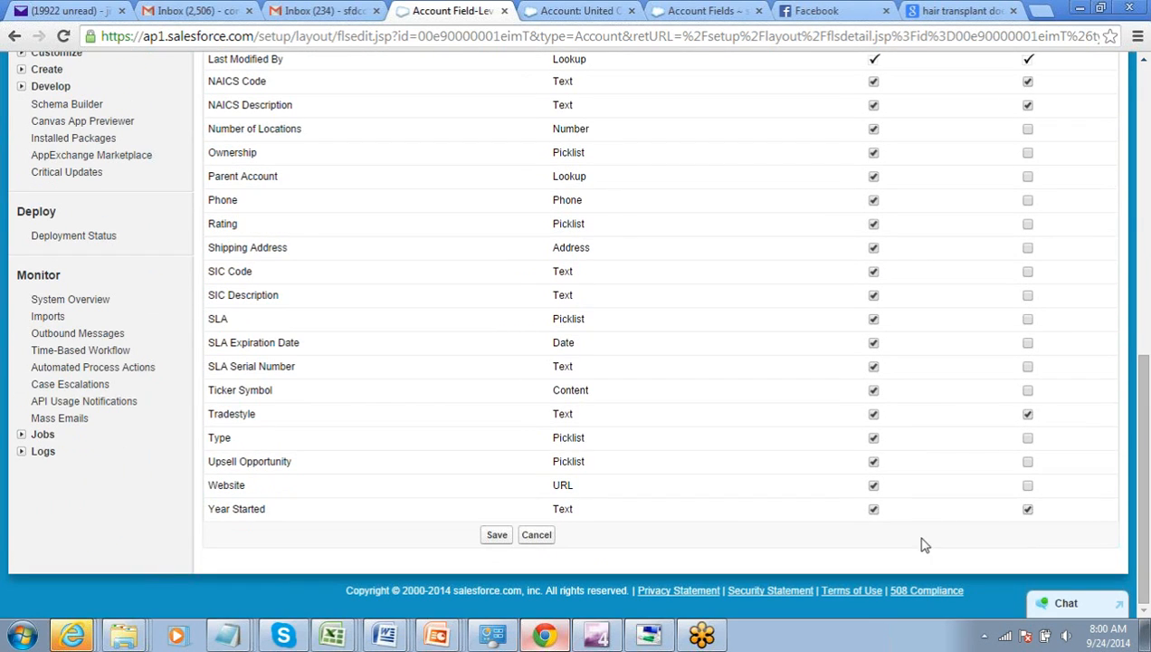
left_click(873, 486)
left_click_drag(211, 494, 489, 500)
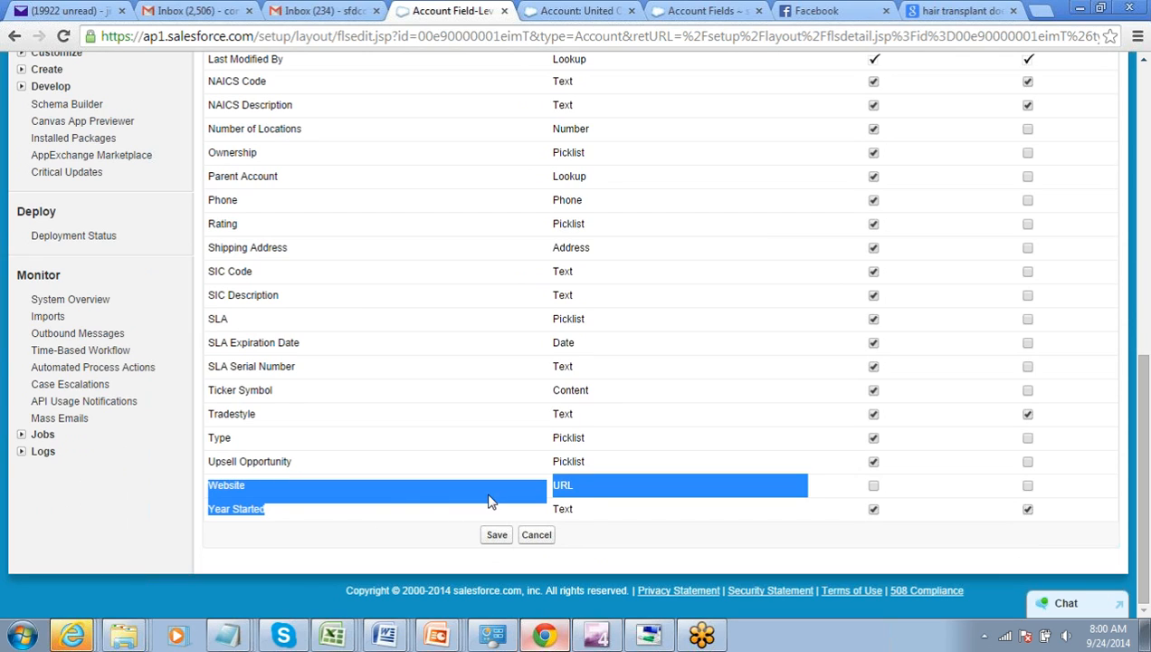
left_click(760, 503)
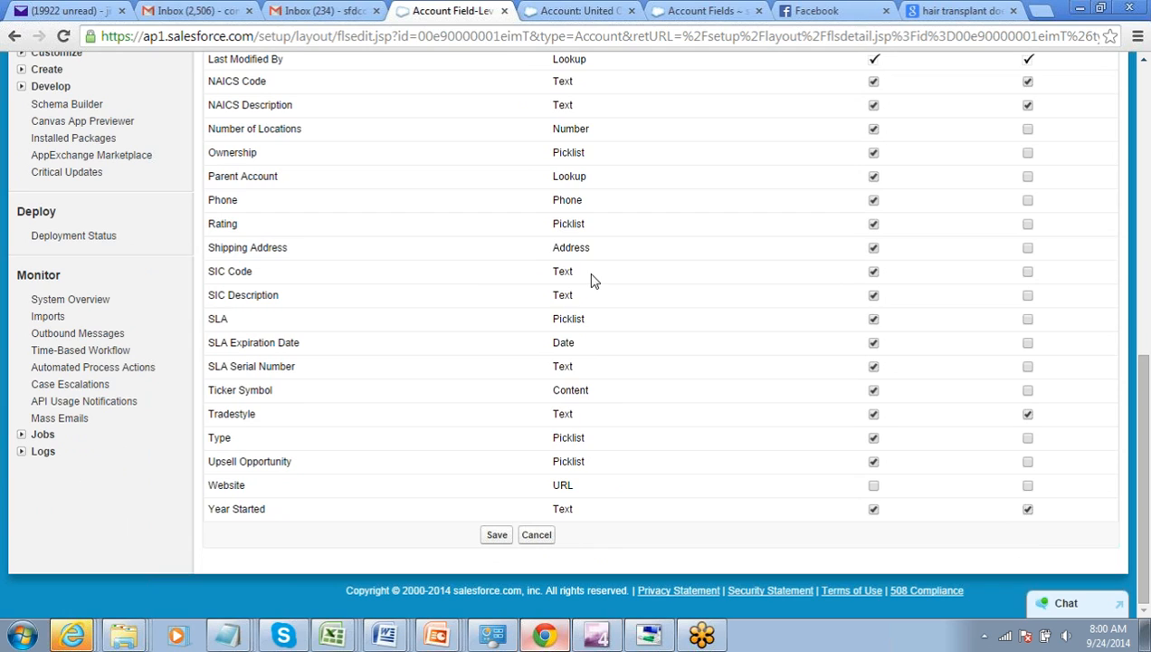
left_click(874, 273)
left_click(874, 131)
Switch to the Managing_Users presentation in PowerPoint and start its slide show at the User Profiles slide
right_click(422, 635)
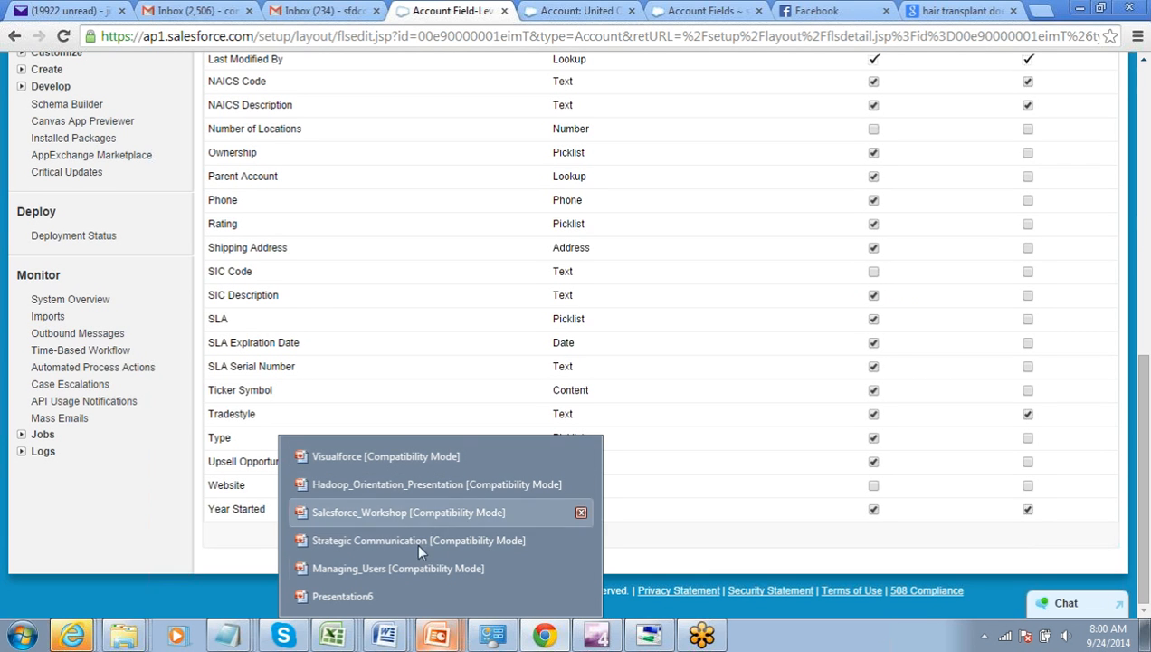
left_click(400, 569)
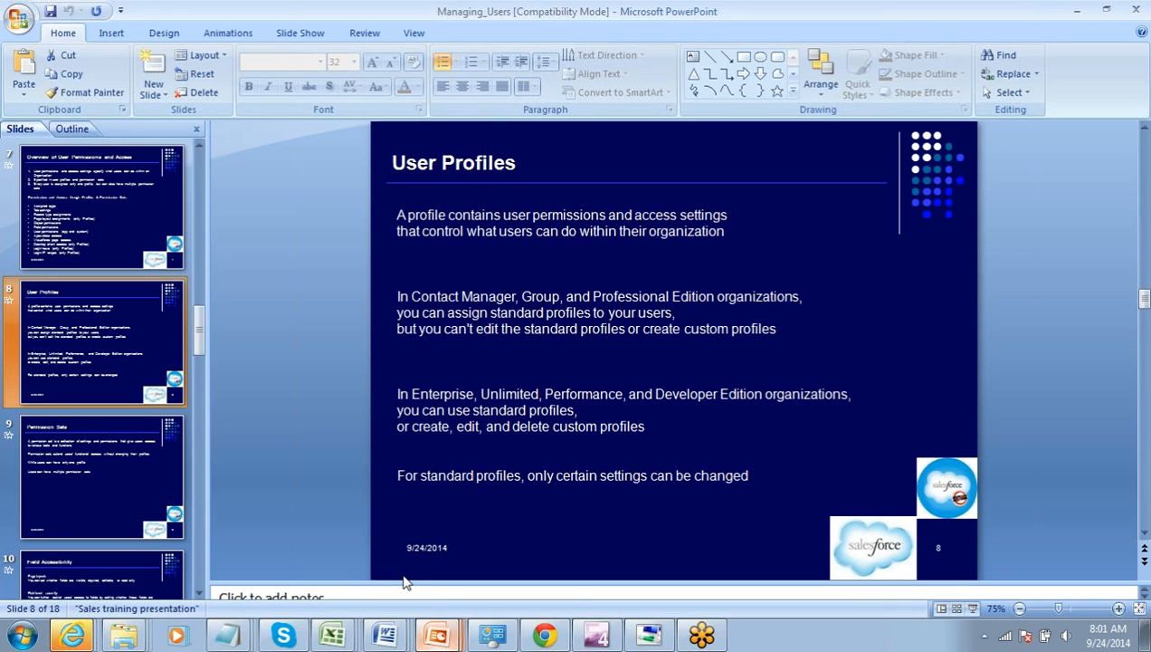
left_click(972, 608)
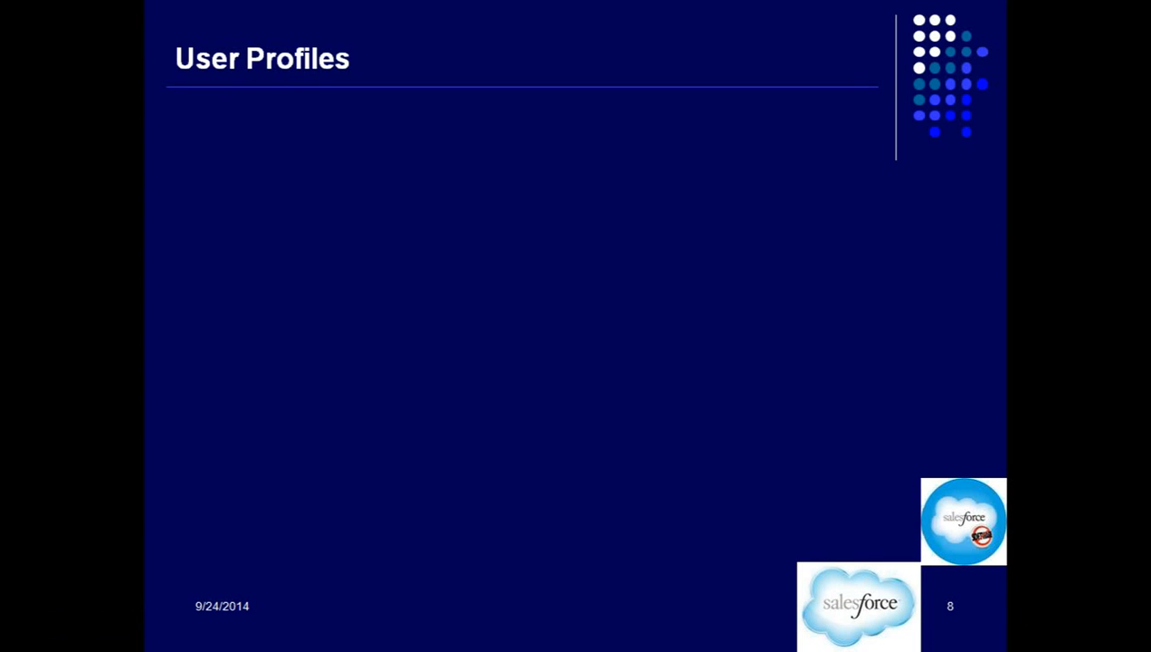
Advance the slide show through the User Profiles points to the start of the Permission Sets slide
key("Right")
key("Right")
key("Right")
key("Right")
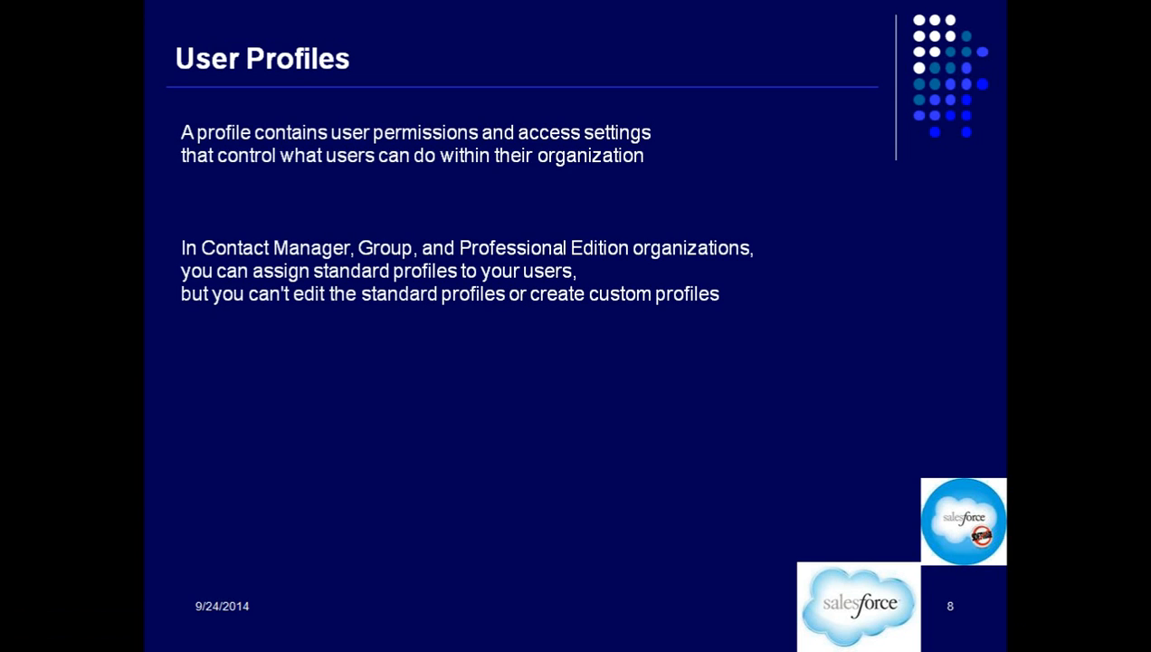
key("Right")
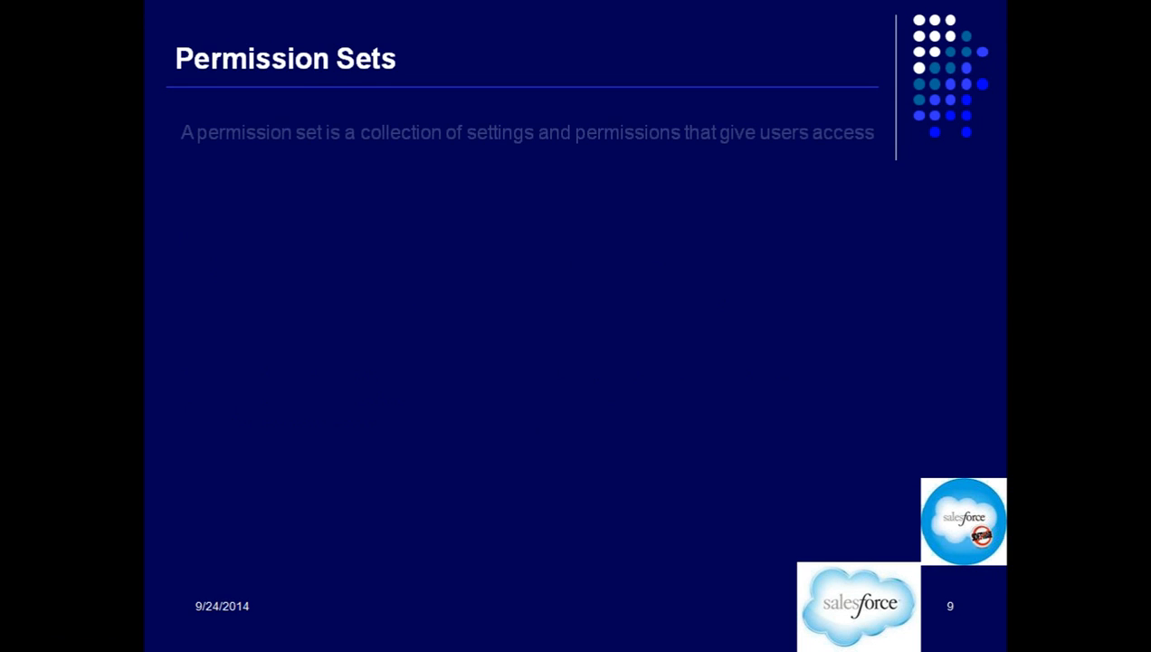
key("Left")
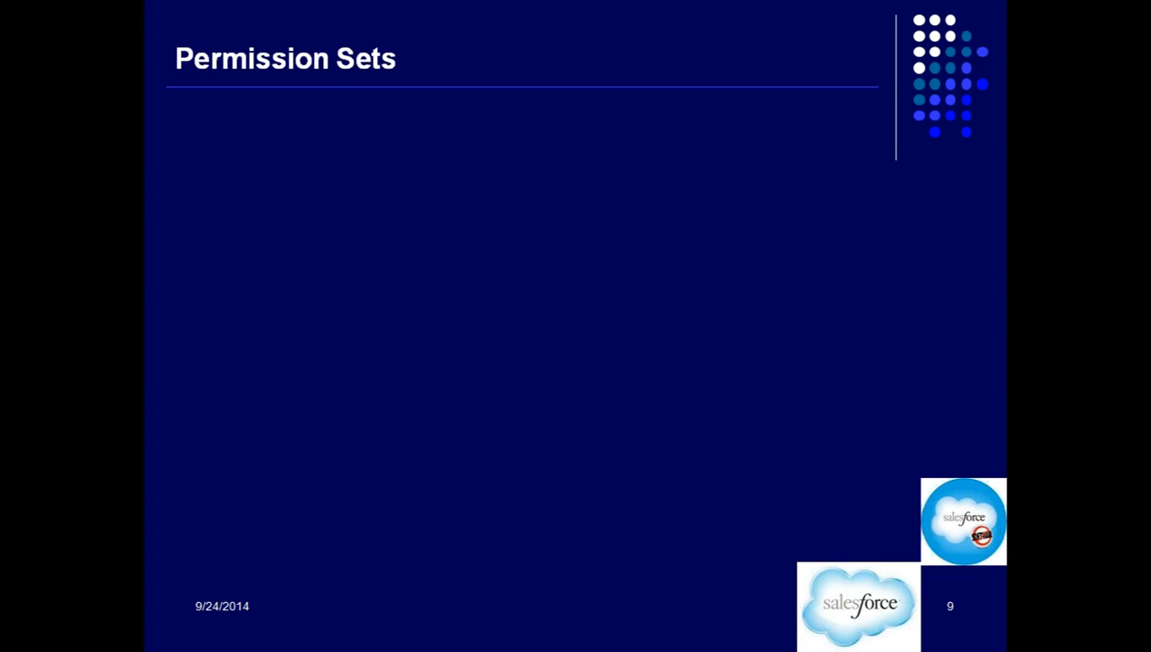
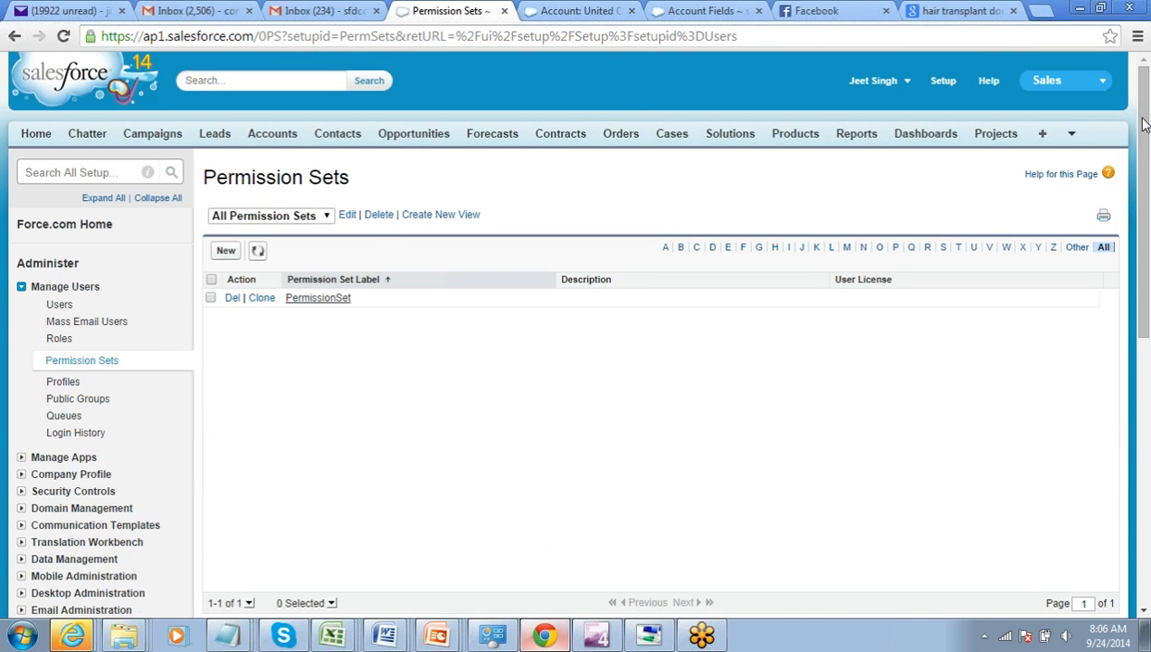
Start a new permission set and fill in its label and the API name P_Set_1
left_click_drag(1145, 124, 1146, 95)
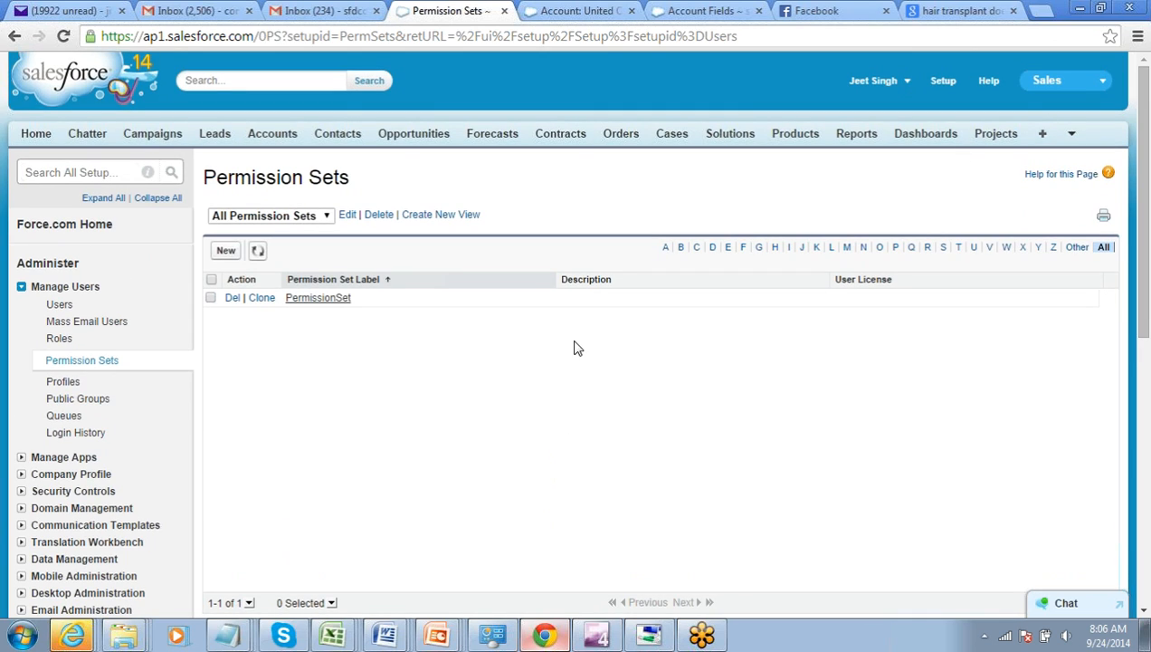
left_click(219, 256)
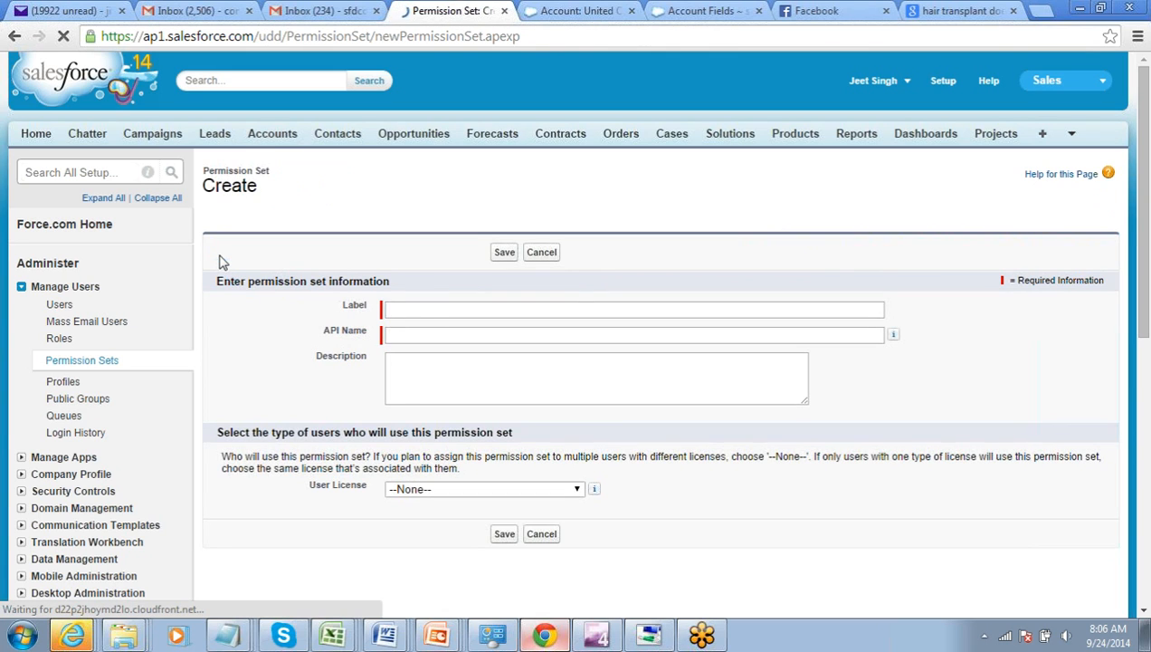
left_click(432, 310)
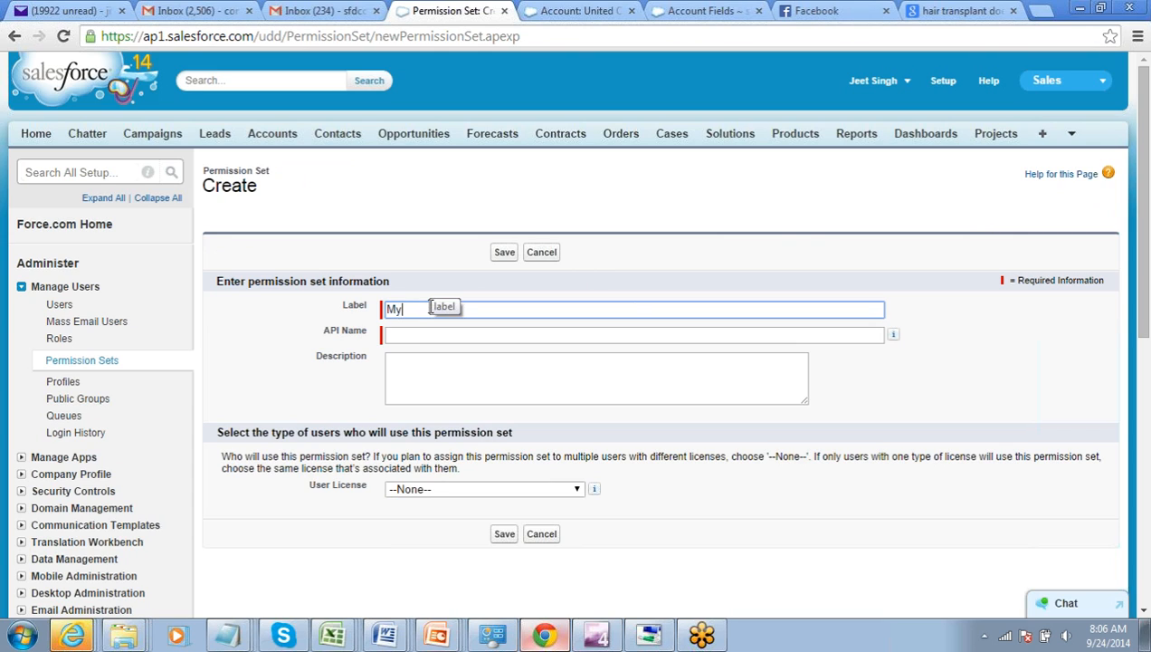
type("P_Set_1")
key("Tab")
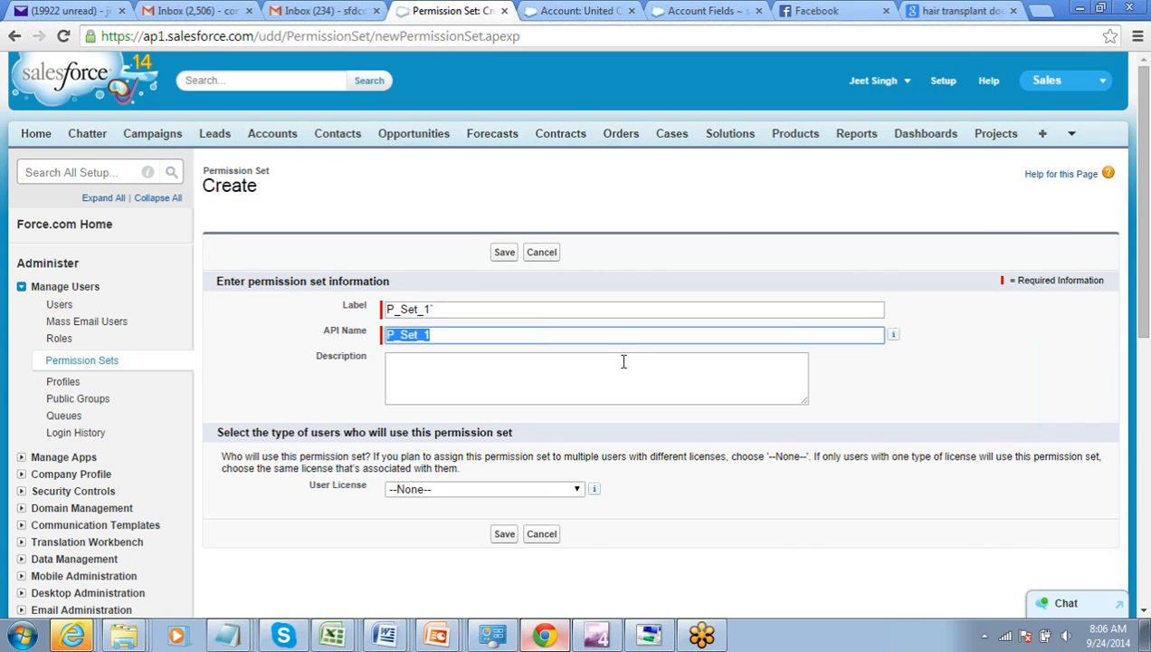
key("Tab")
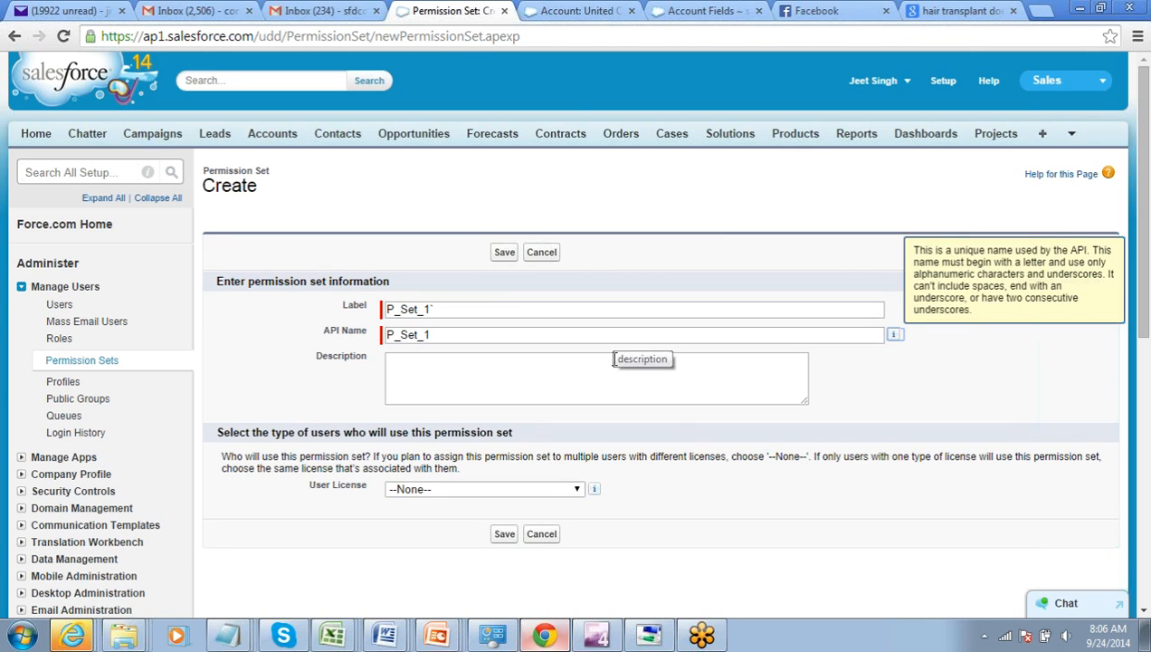
Correct the label to P_Set_1 by removing its stray trailing character, and save the permission set
key("shift+Tab")
key("shift+Tab")
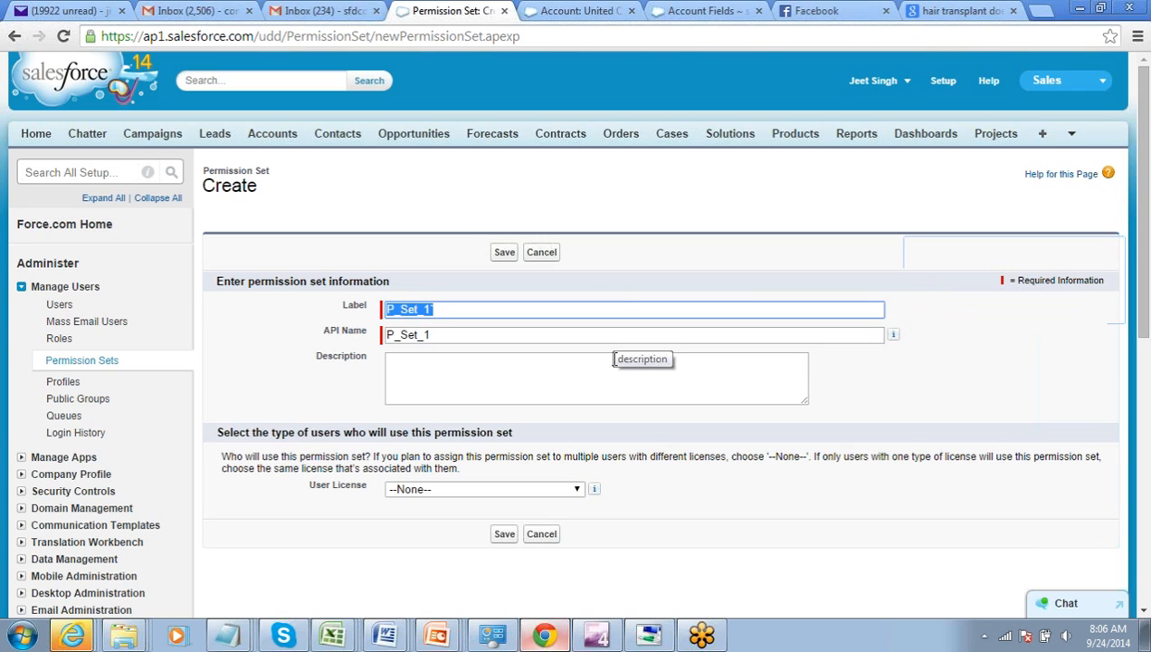
key("End")
key("Tab")
key("Tab")
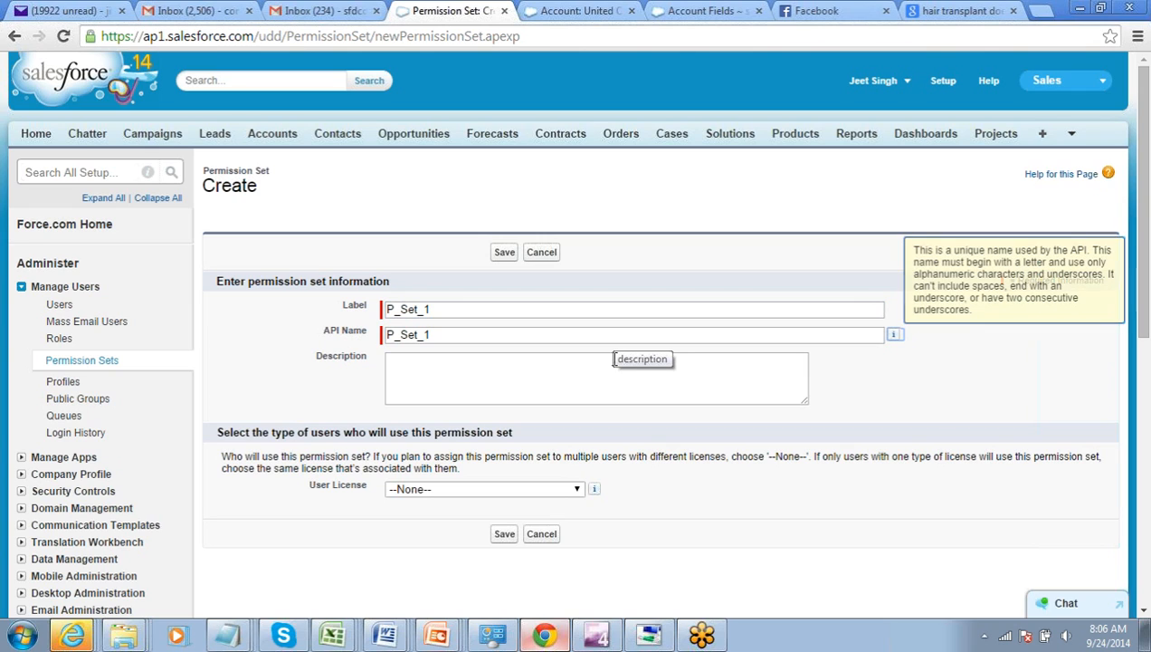
left_click(674, 204)
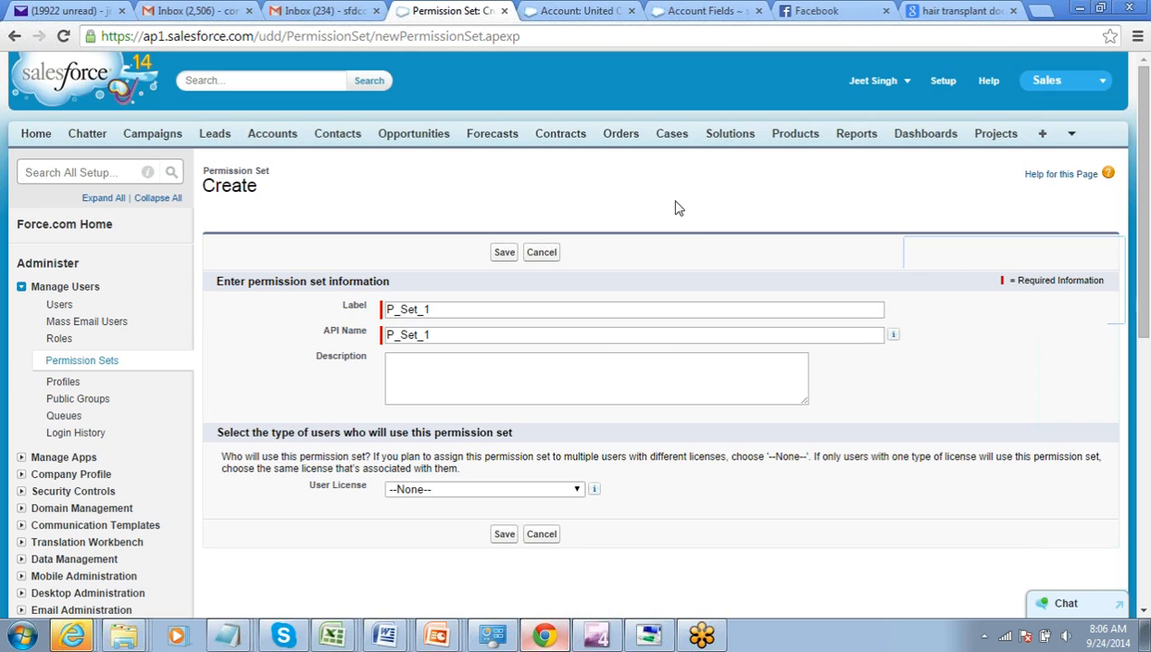
left_click(503, 253)
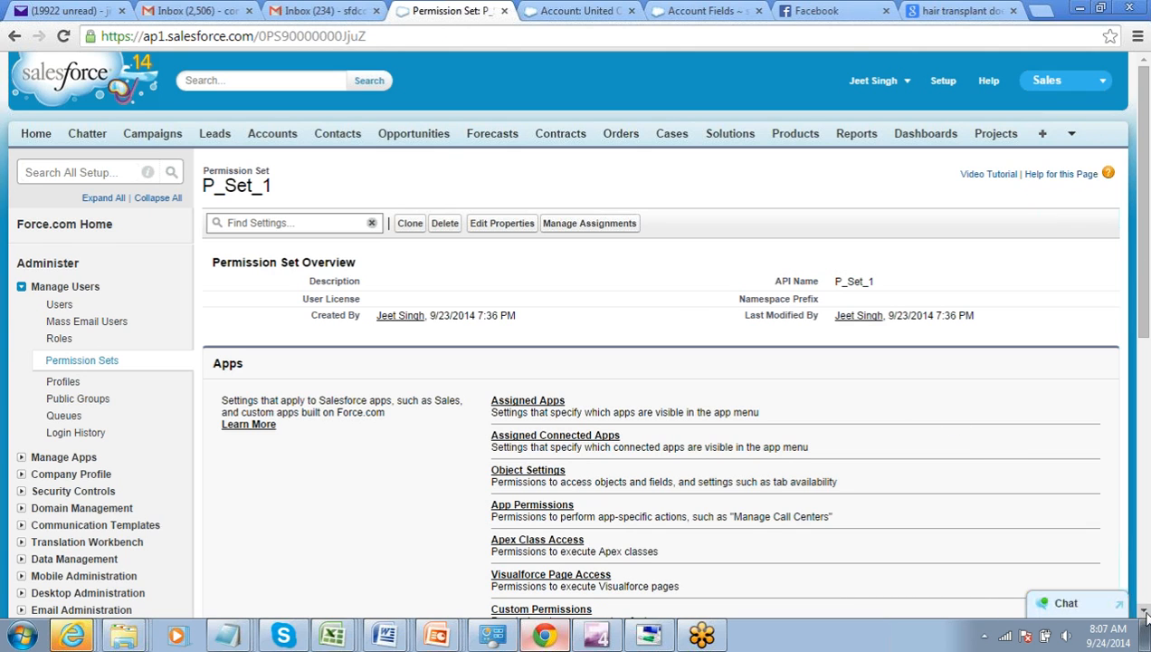
Look through the Apps and System settings sections of the P_Set_1 permission set
scroll(1146, 615, "down", 4)
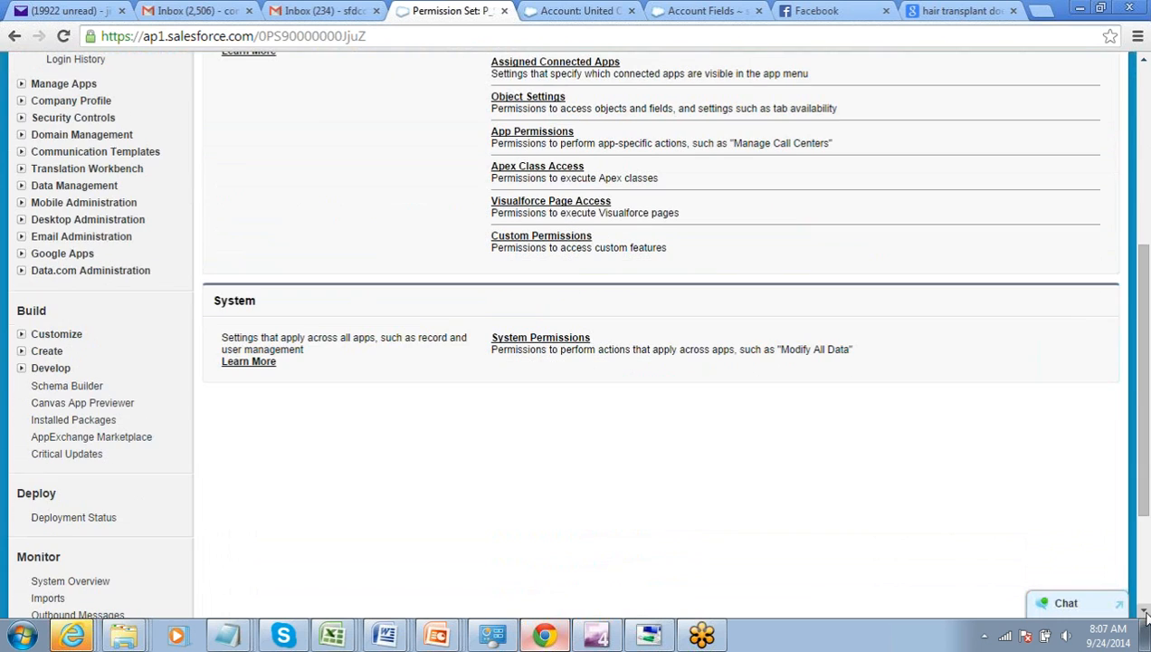
left_click_drag(1145, 493, 1122, 250)
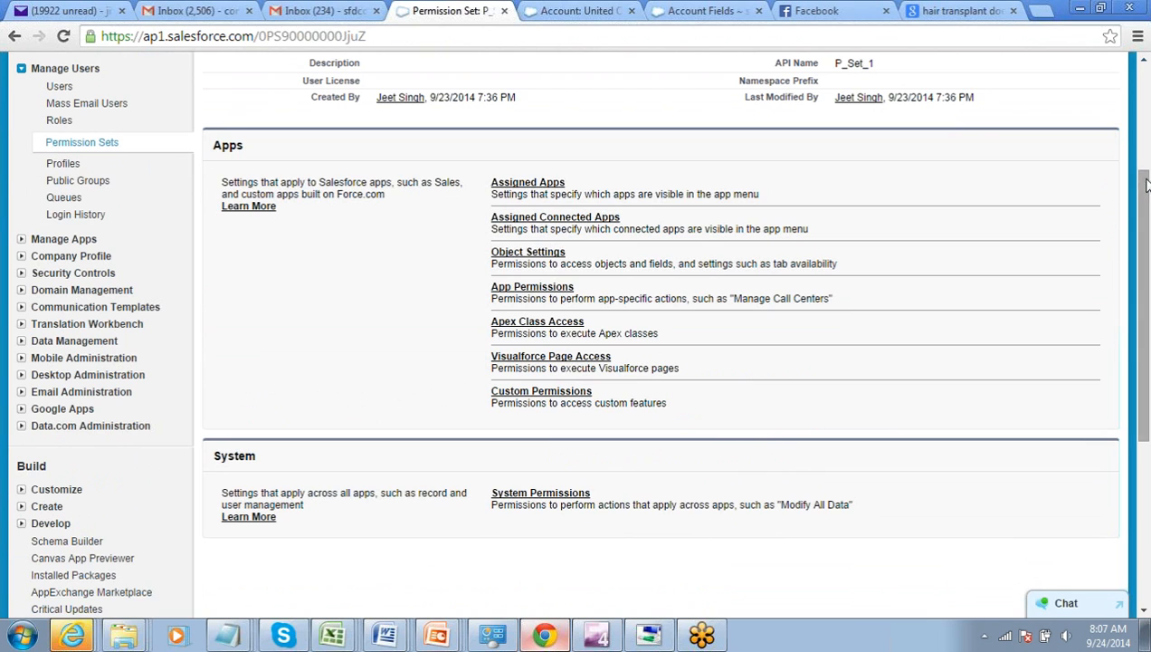
left_click_drag(1146, 186, 1143, 122)
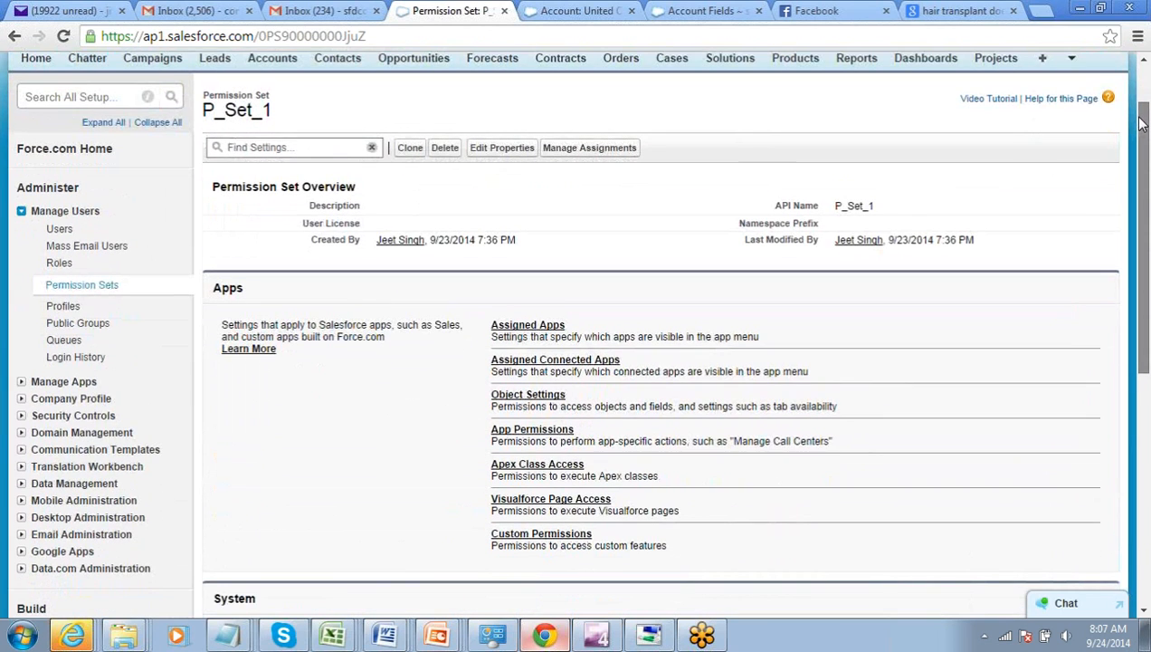
left_click_drag(1142, 124, 1142, 139)
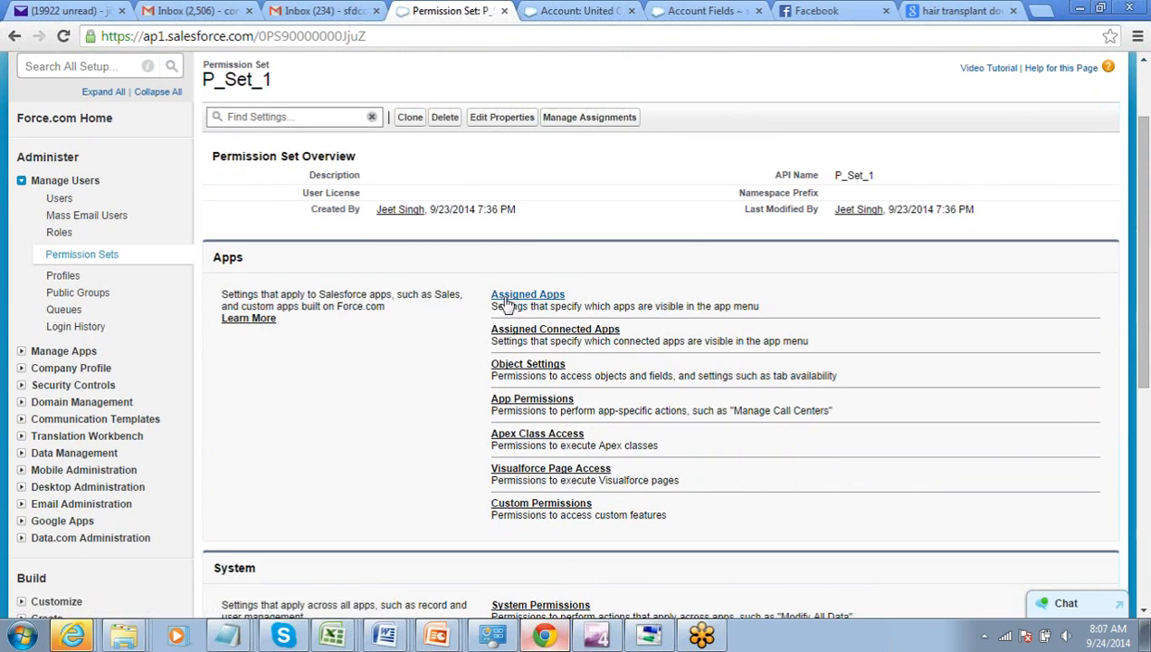
Add the Marketing and Sales apps to the assigned apps of the P_Set_1 permission set and save
left_click(507, 298)
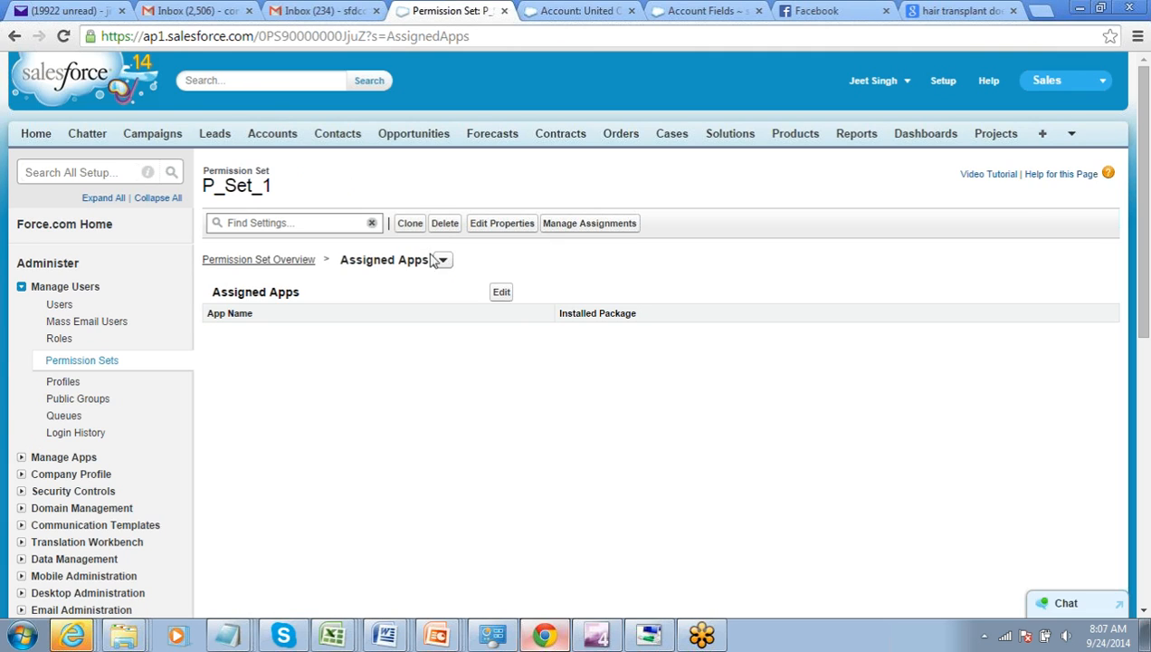
left_click(494, 304)
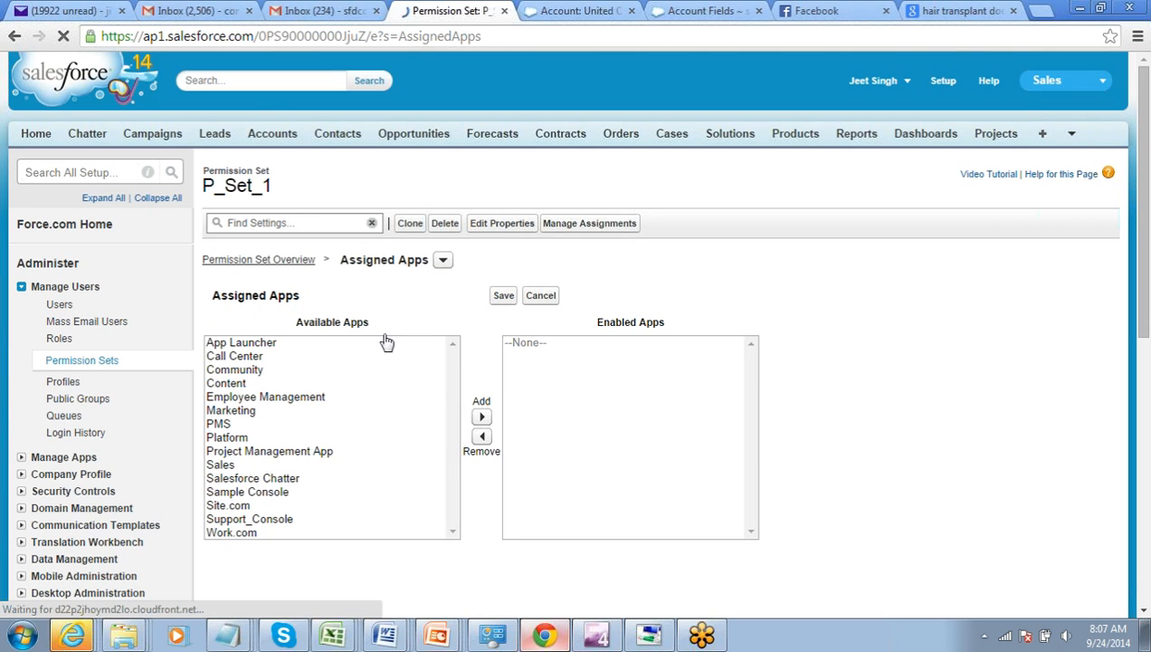
left_click(254, 425)
left_click(294, 409)
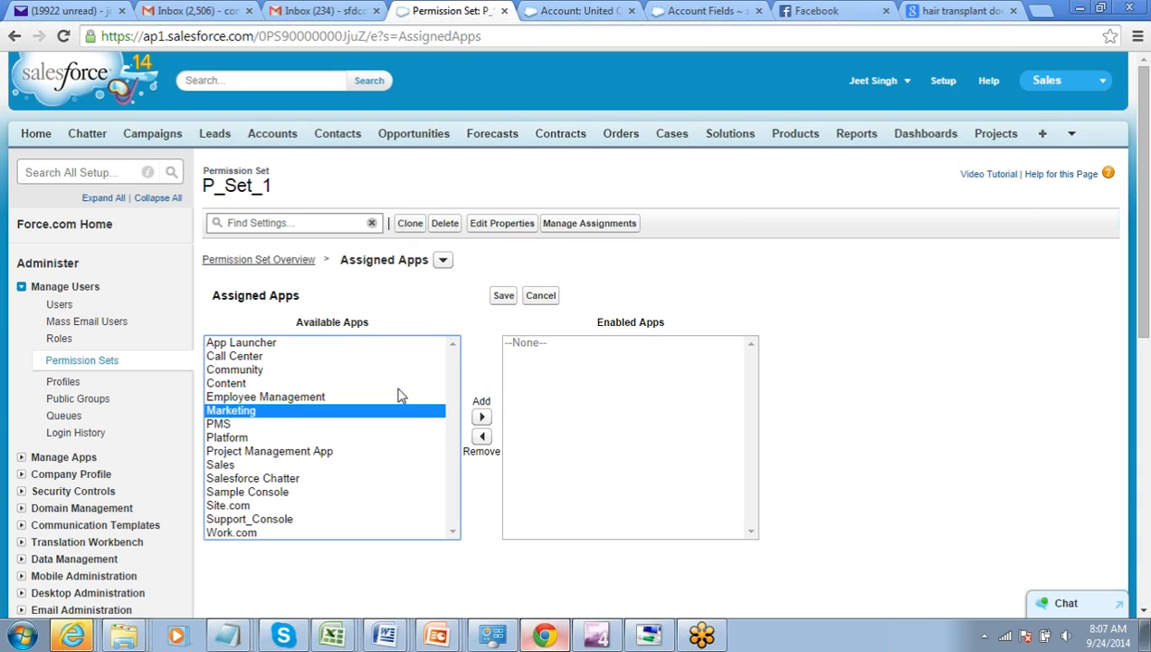
left_click(480, 417)
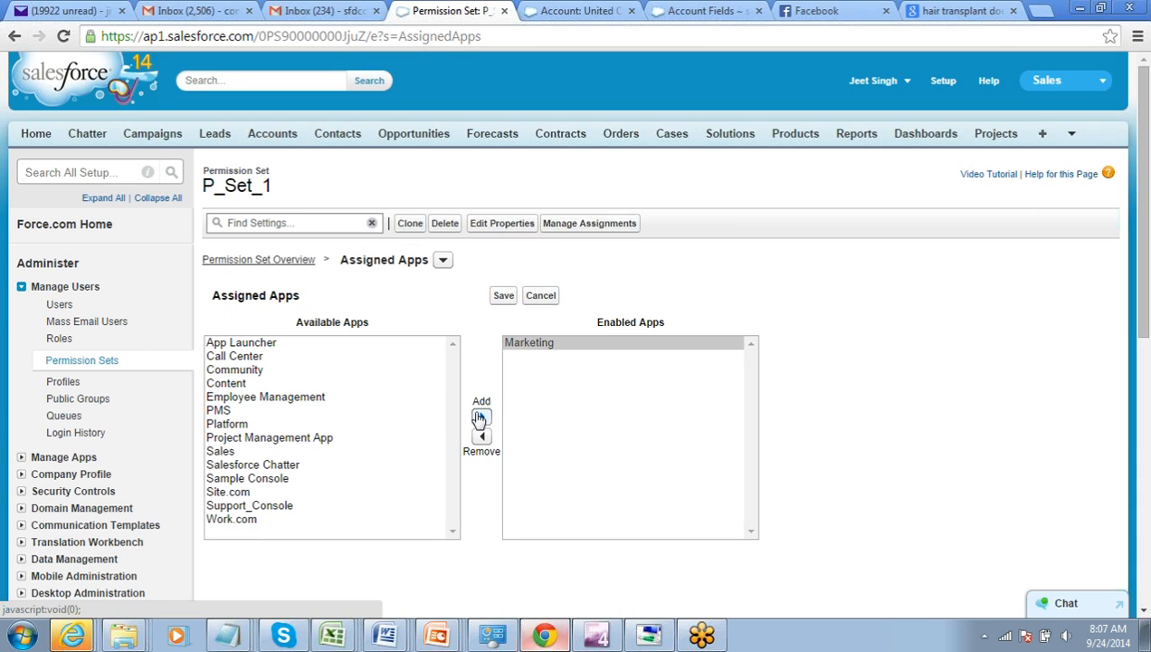
left_click(291, 453)
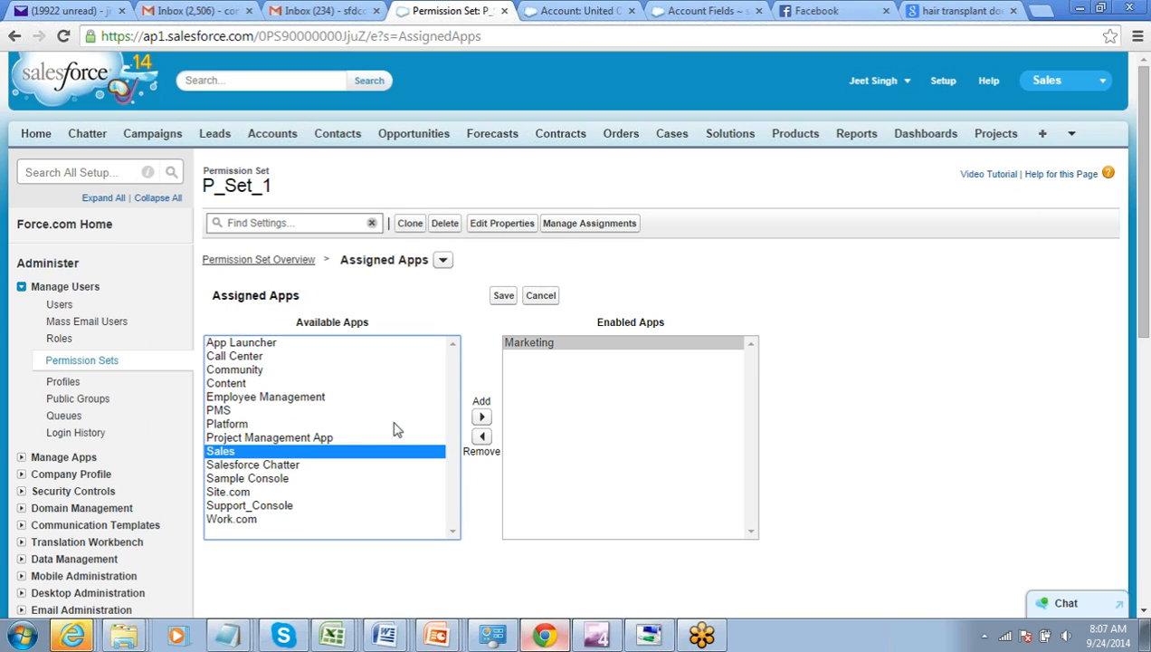
left_click(481, 416)
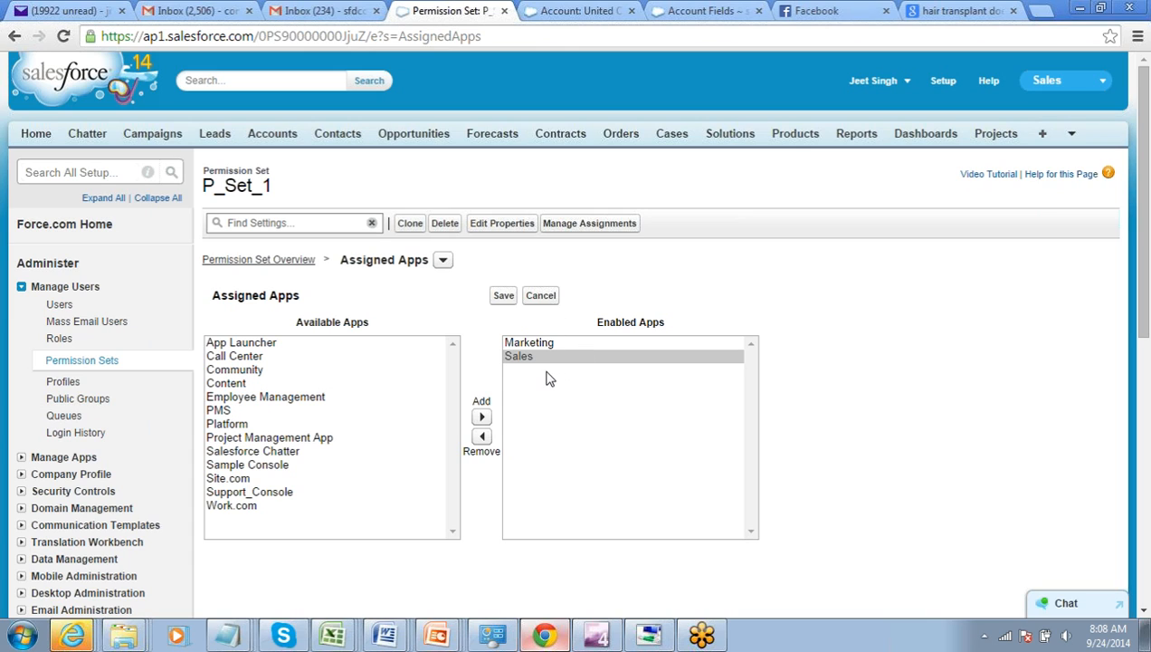
left_click(502, 296)
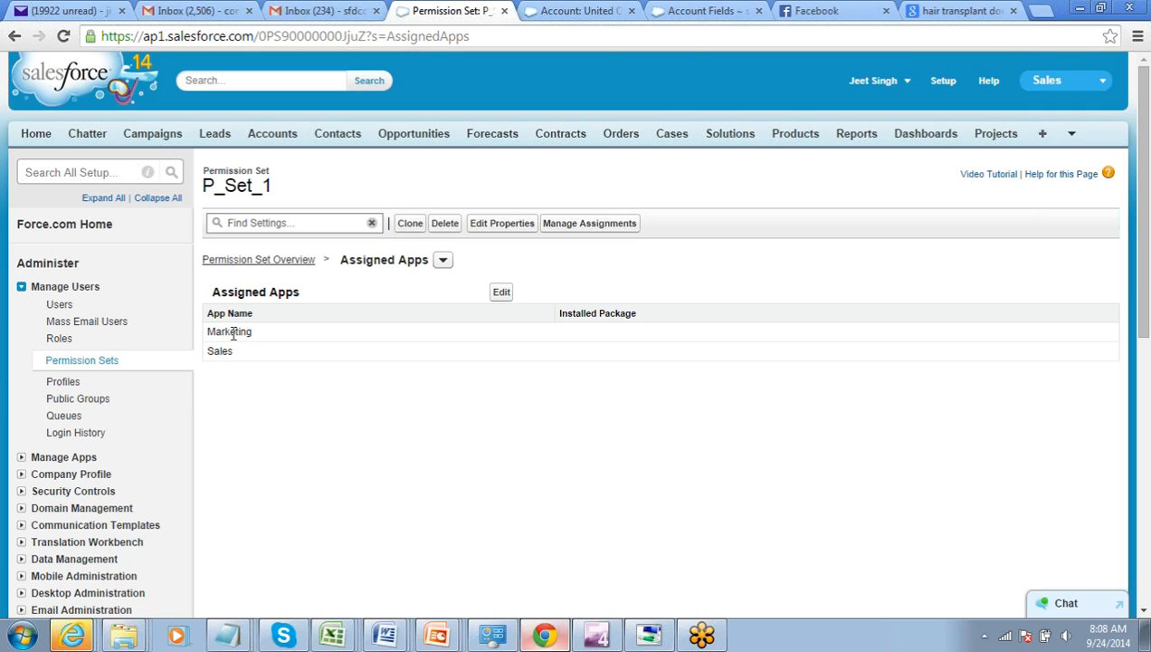
Open the System Administrator user's permission set assignments for editing and enable both P_Set_1 and PermissionSet
left_click(56, 308)
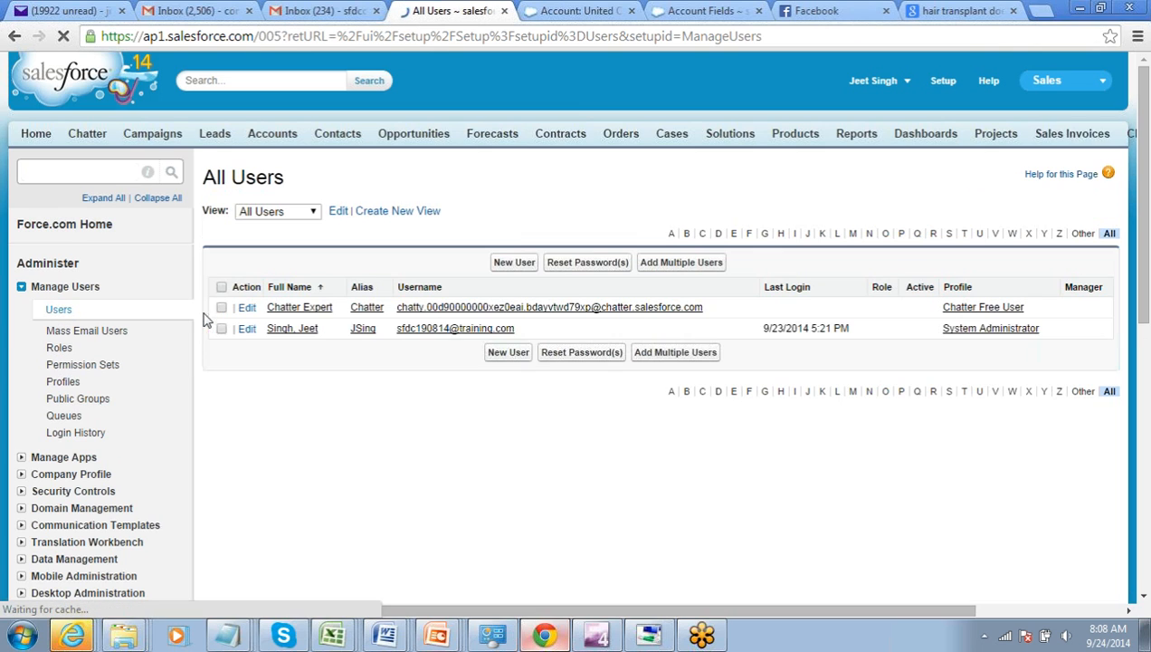
left_click(288, 331)
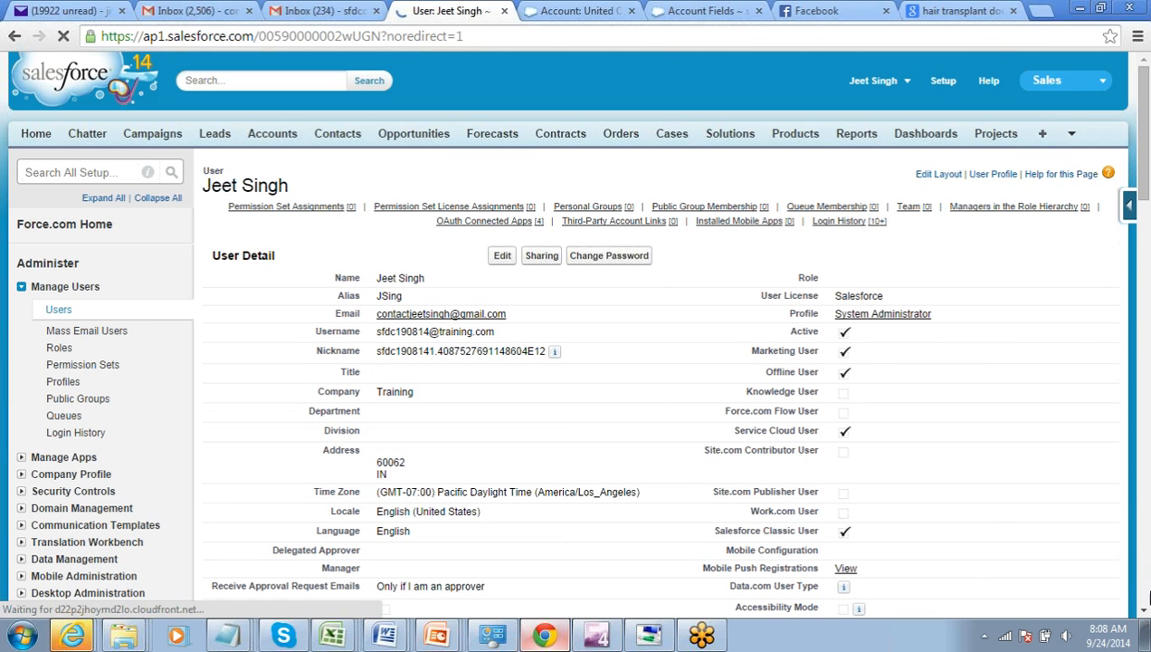
scroll(1144, 614, "down", 10)
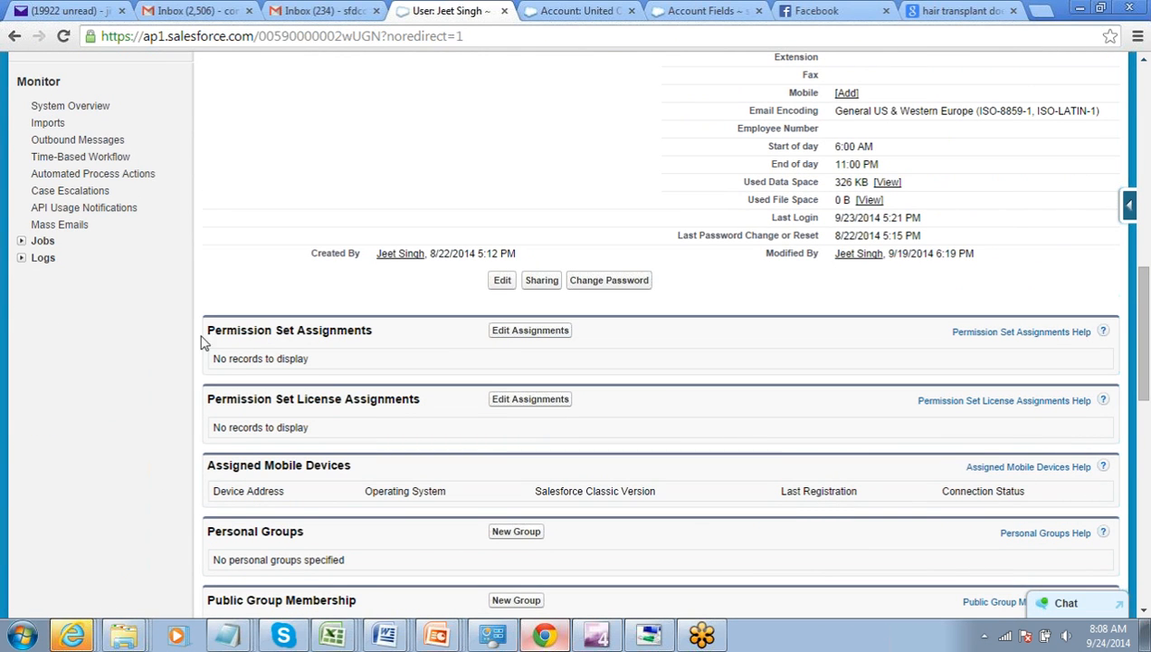
left_click_drag(208, 330, 317, 327)
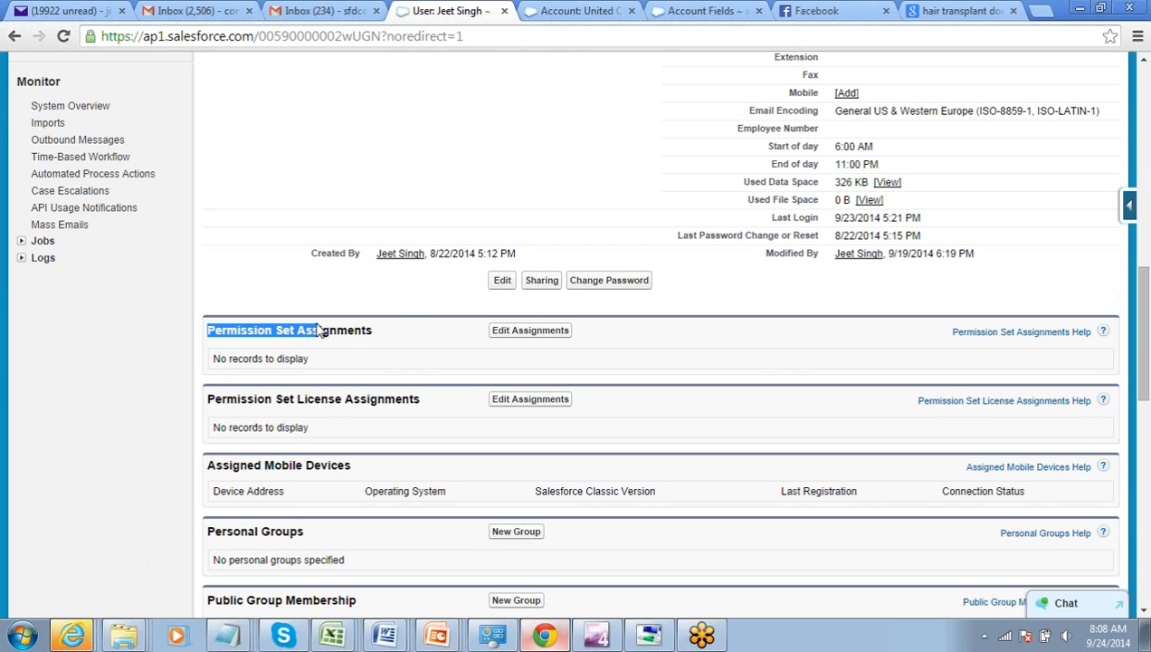
left_click(497, 333)
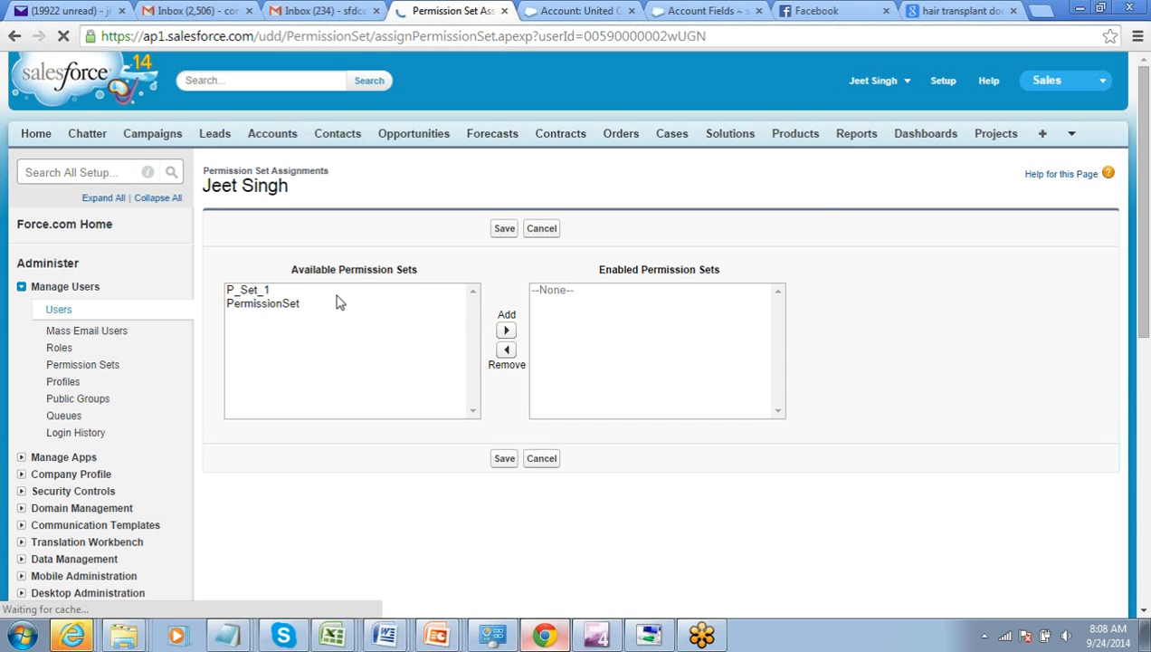
left_click(335, 295)
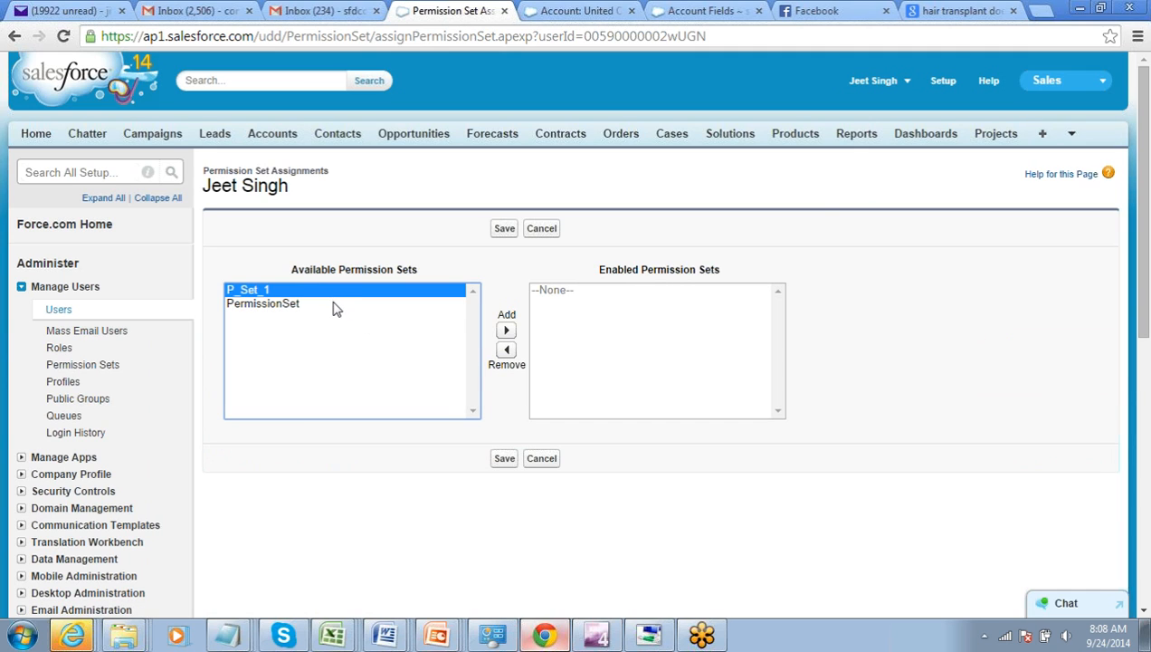
left_click(335, 304, "shift")
left_click(507, 330)
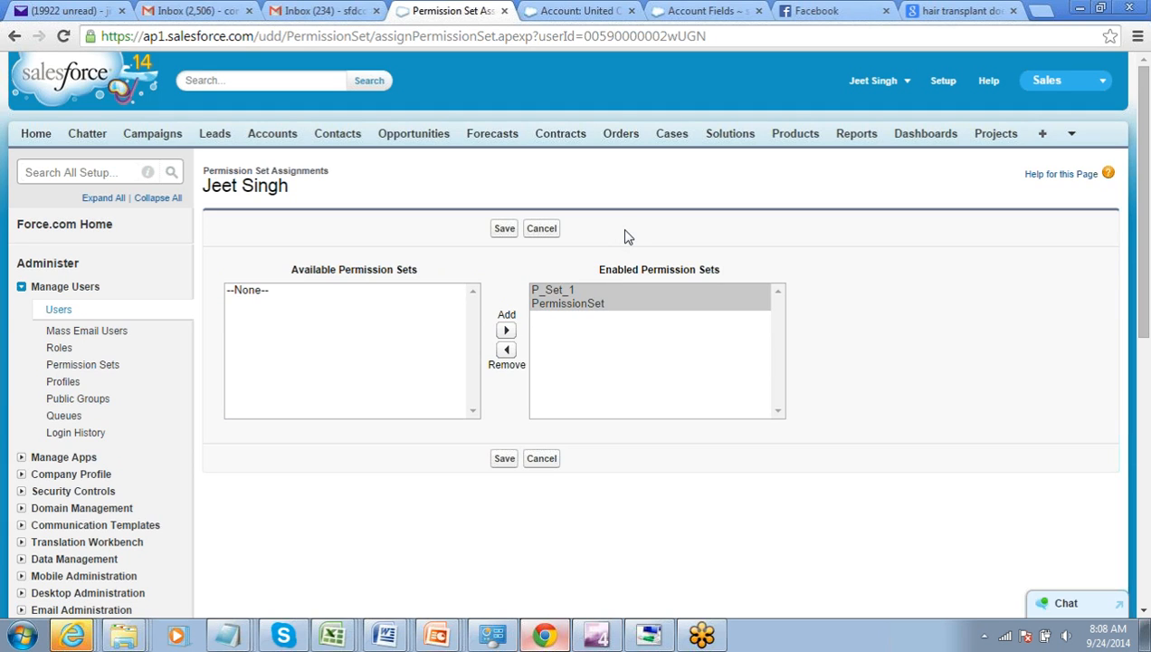
Remove PermissionSet from the user's enabled permission sets, keeping P_Set_1, and save the assignments
left_click(608, 295)
left_click(607, 304)
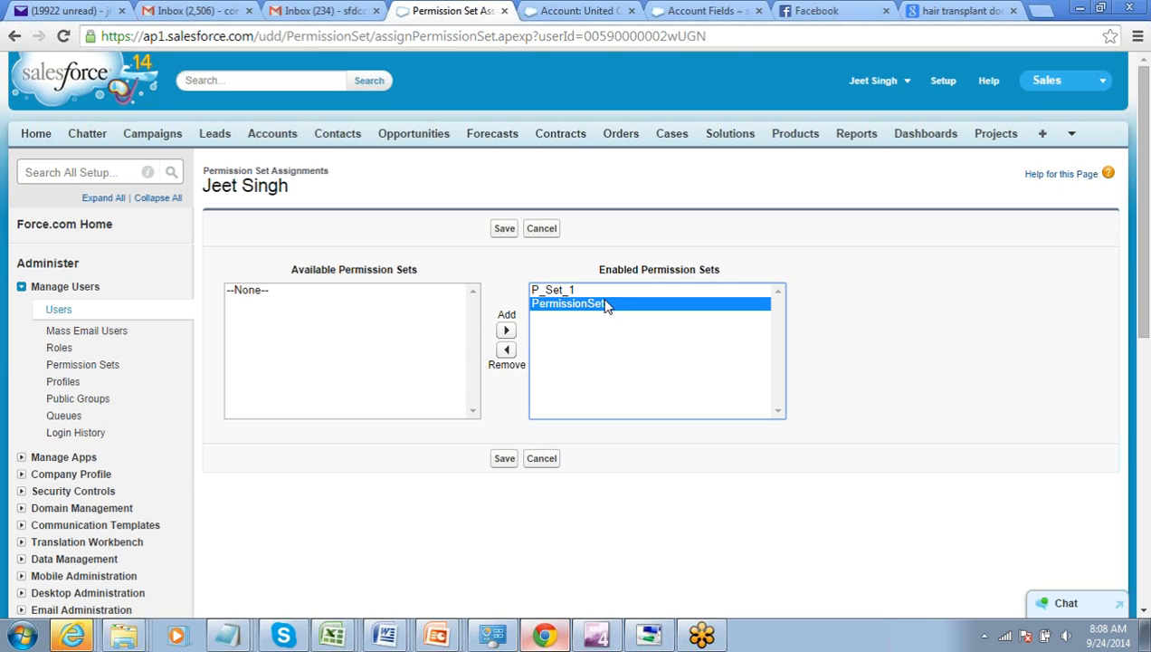
left_click(508, 351)
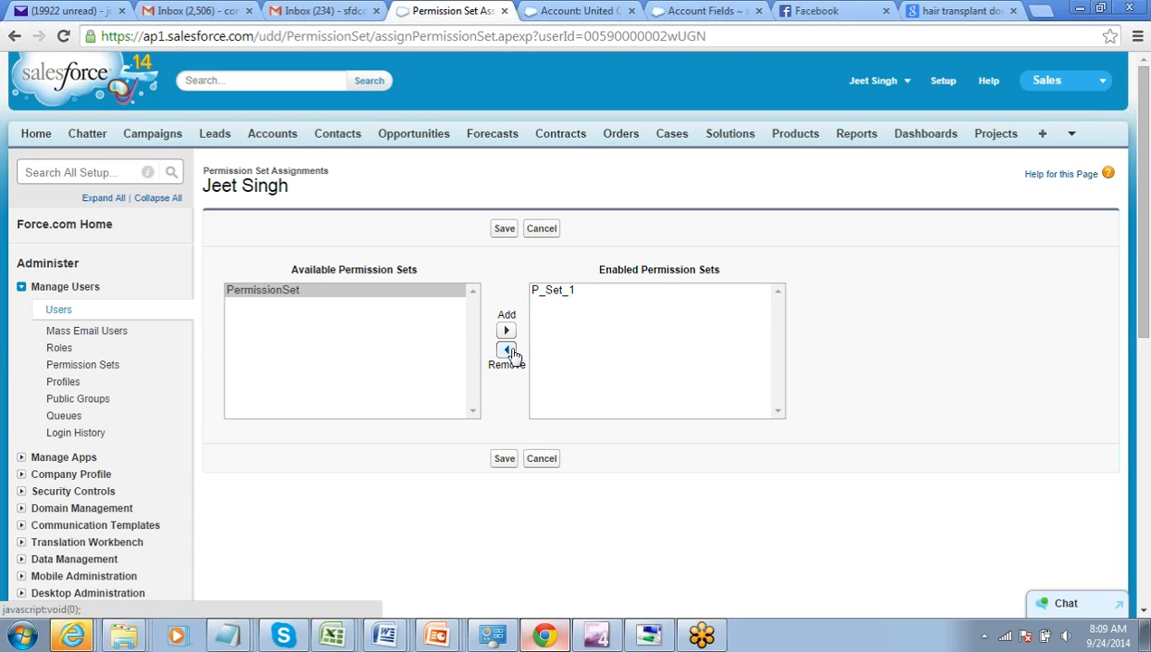
left_click(505, 230)
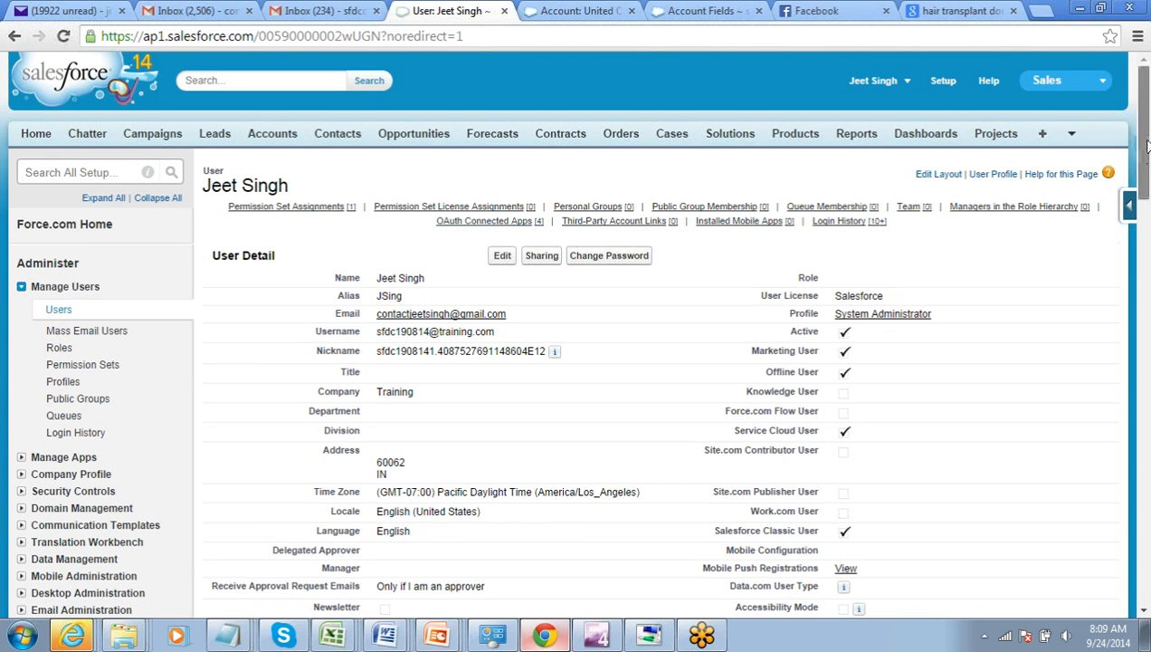
left_click_drag(1148, 163, 1147, 118)
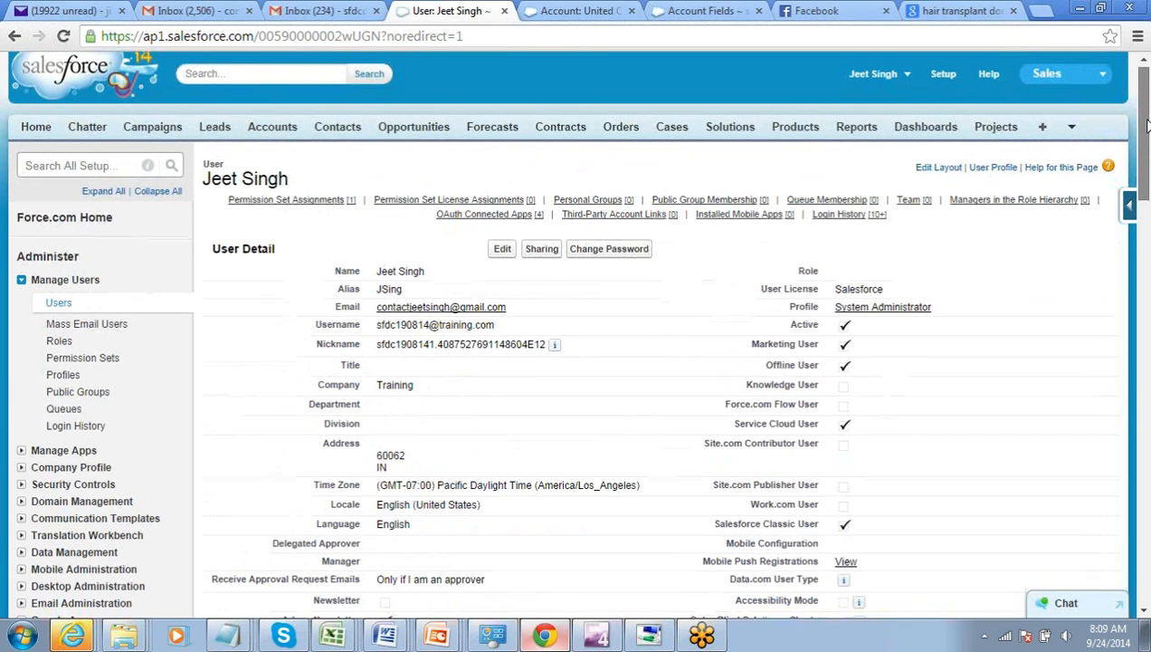
mouse_move(1147, 117)
left_mouse_down()
mouse_move(1148, 134)
mouse_move(1146, 98)
left_mouse_up()
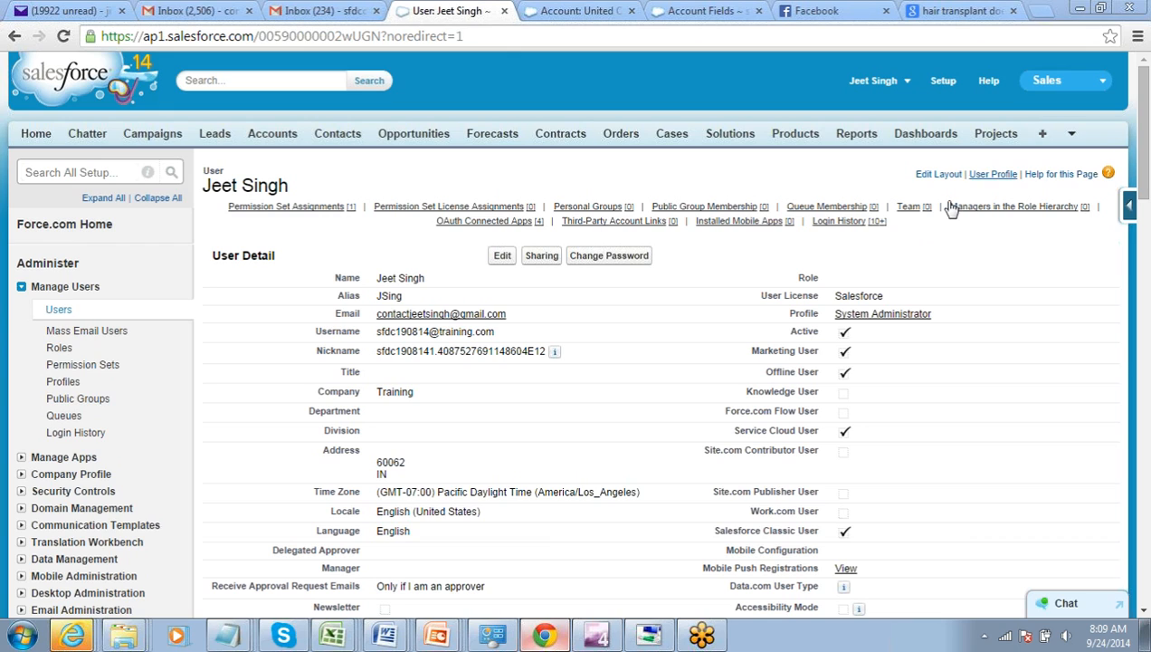
Switch to the PowerPoint slide show and advance from the Sharing Settings title to the first point of Overview of Sharing Settings
left_click(436, 638)
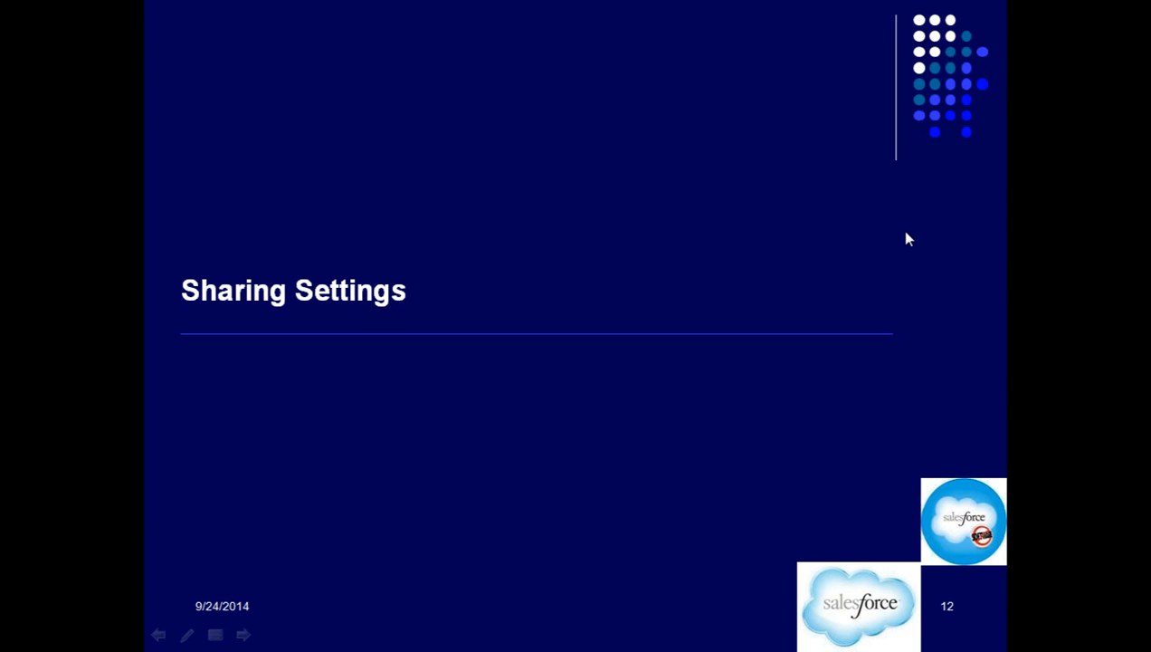
left_click(859, 226)
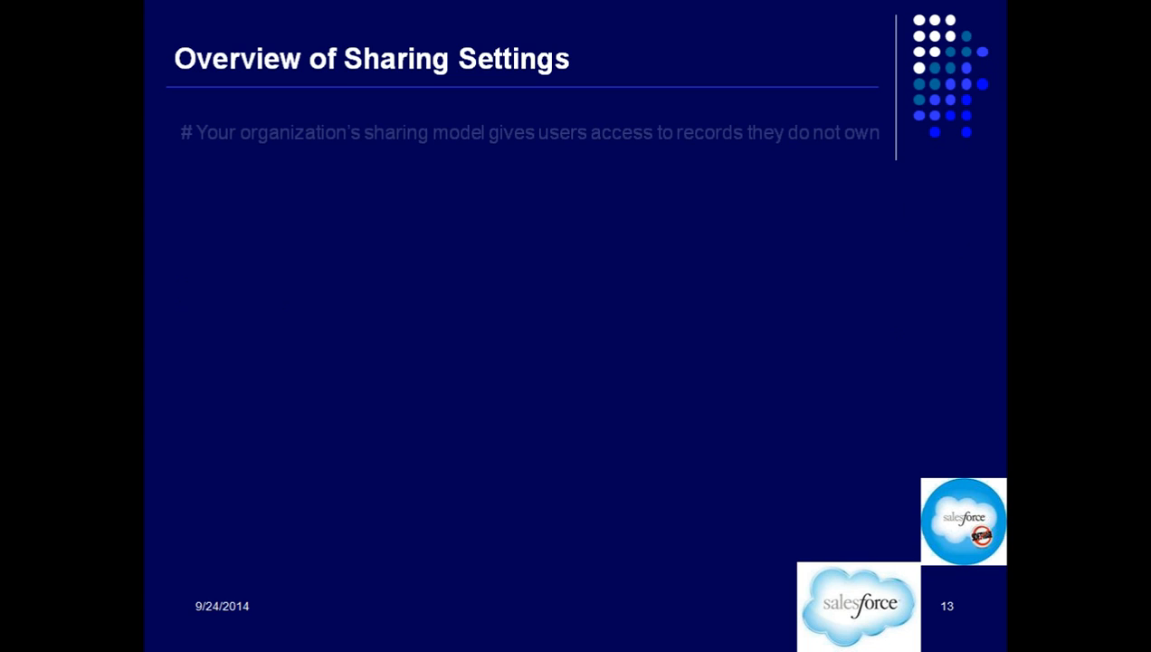
key("Left")
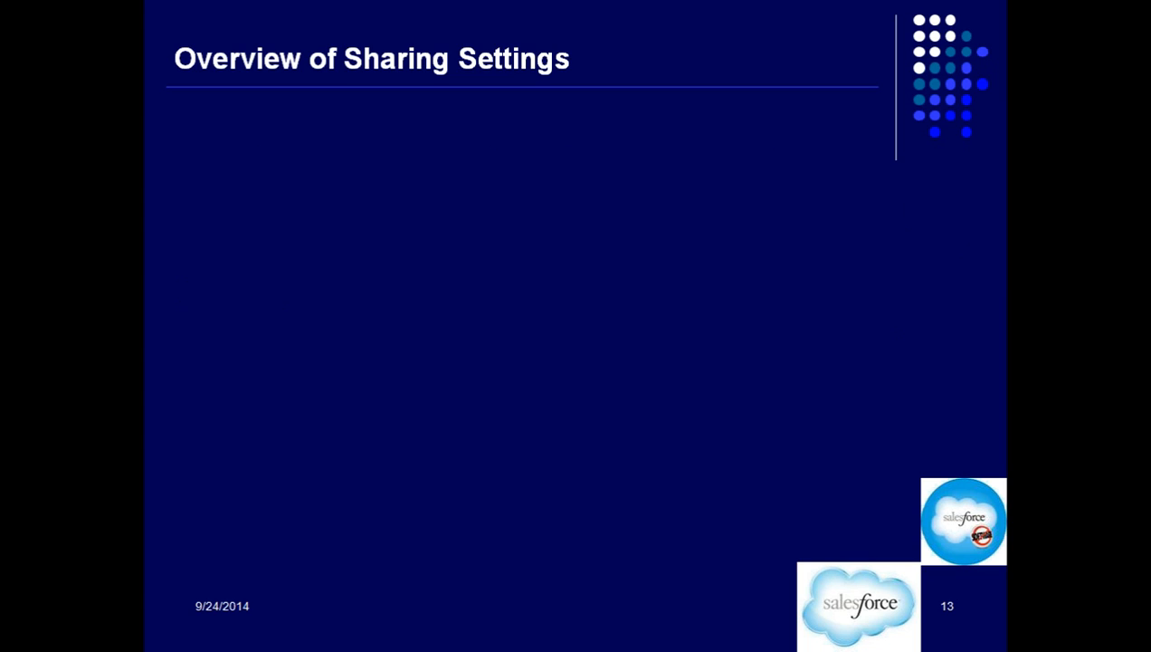
key("Right")
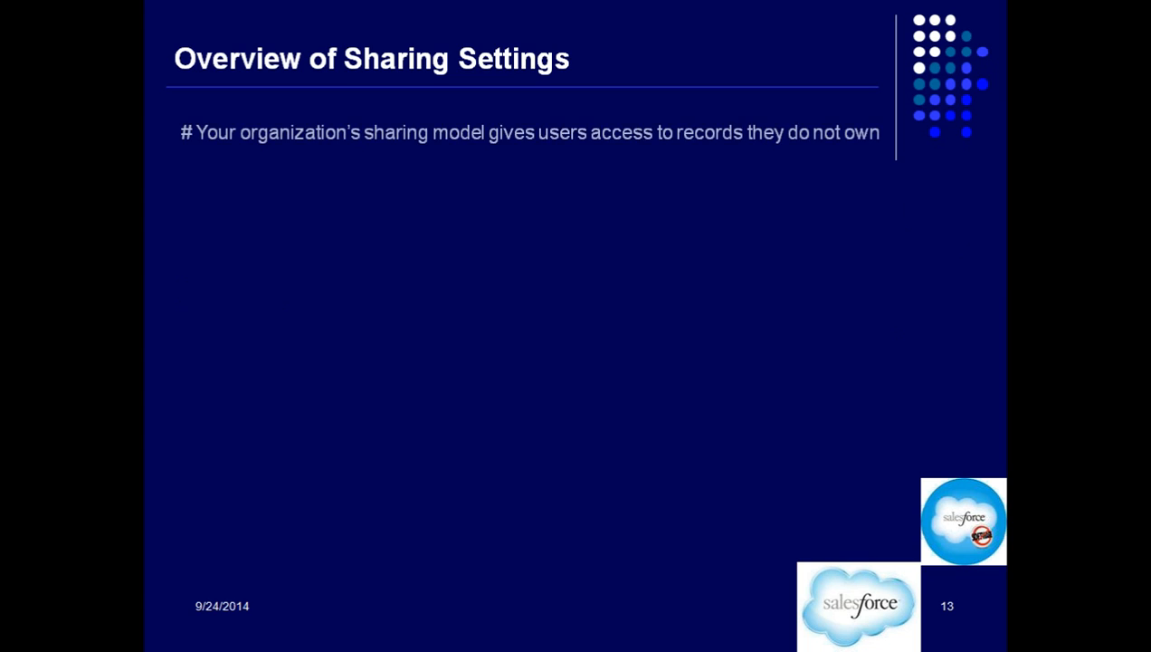
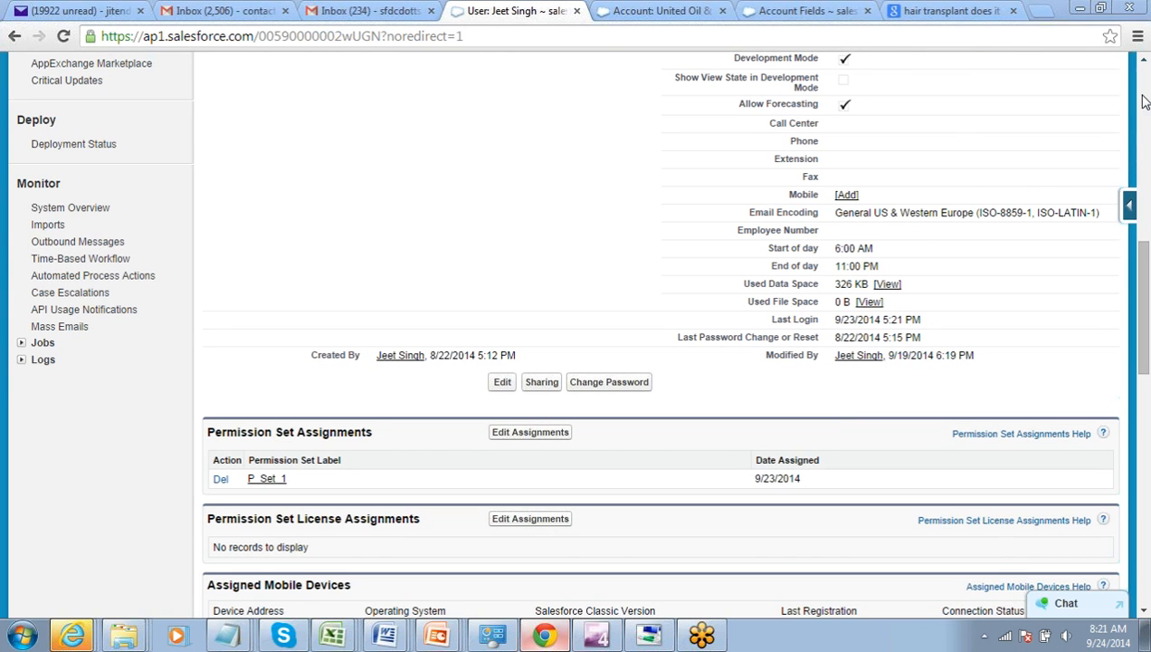
Open the organization's Sharing Settings page under Security Controls in Salesforce Setup
scroll(1146, 71, "up", 10)
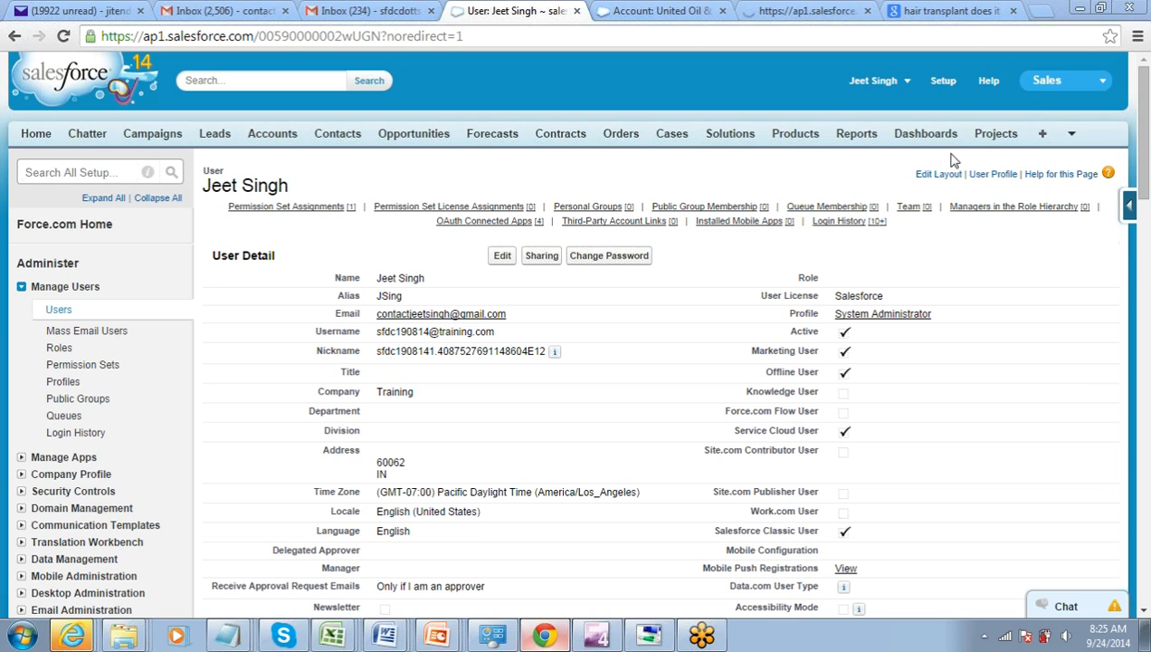
mouse_move(908, 207)
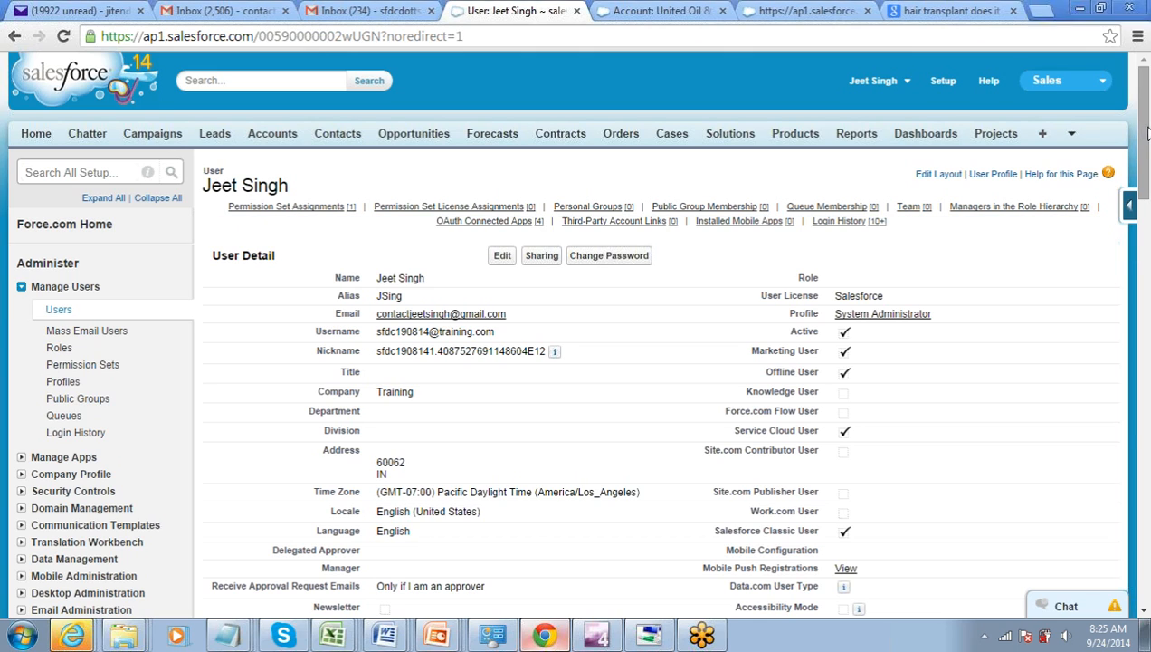
left_click_drag(1148, 146, 1145, 81)
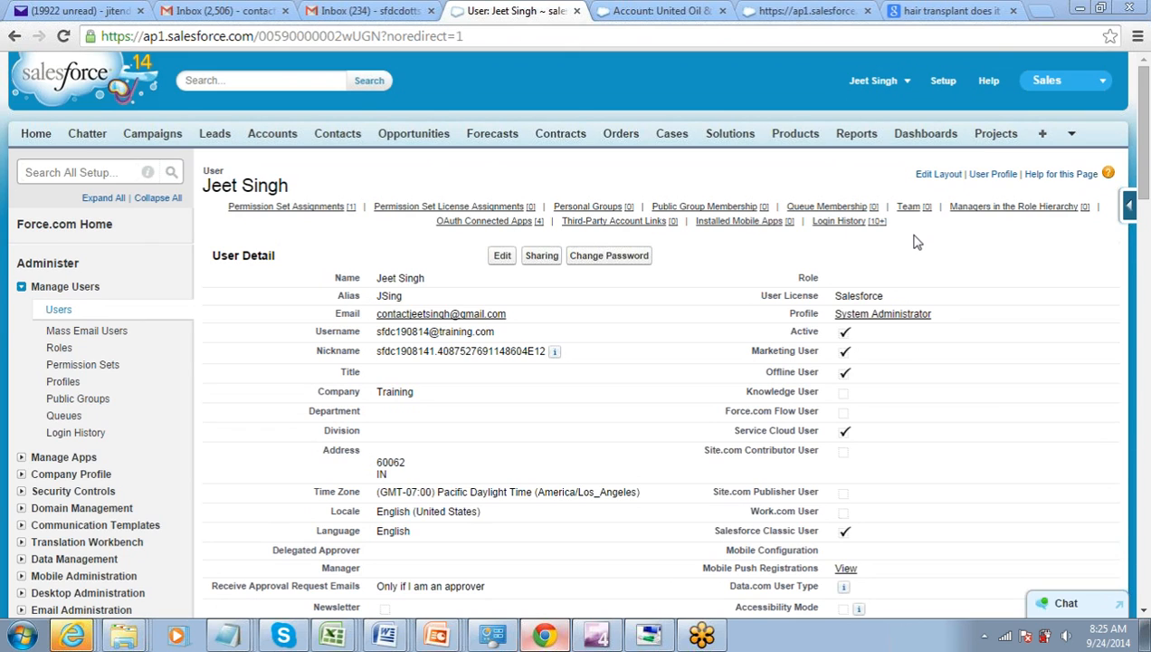
left_click(942, 82)
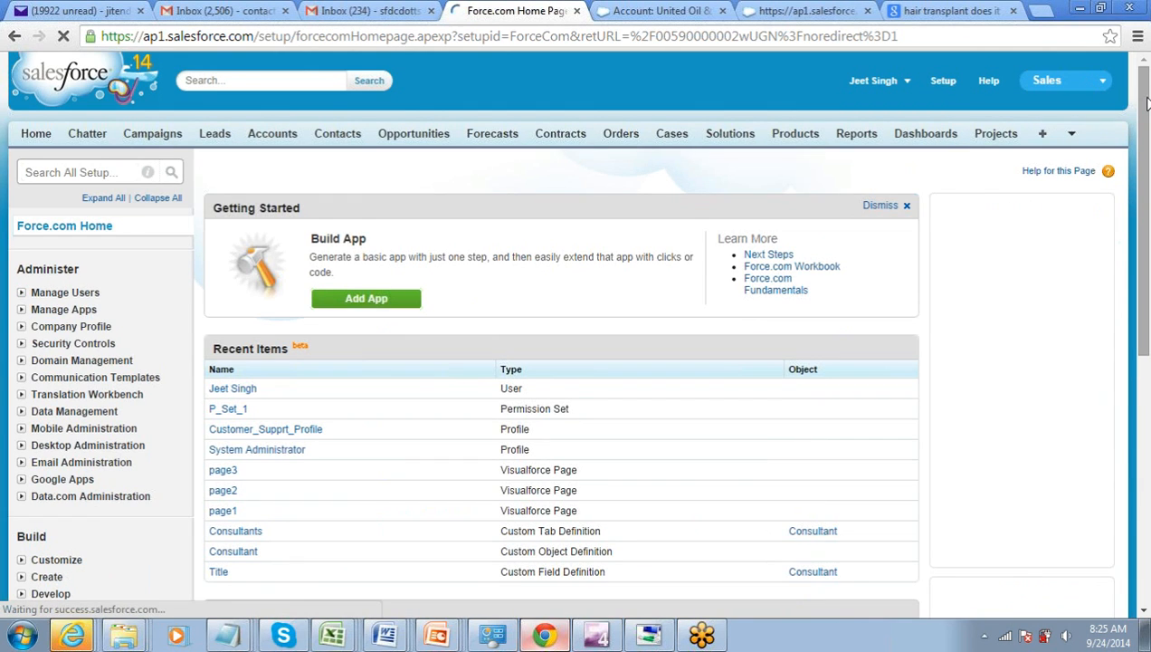
scroll(1145, 118, "down", 2)
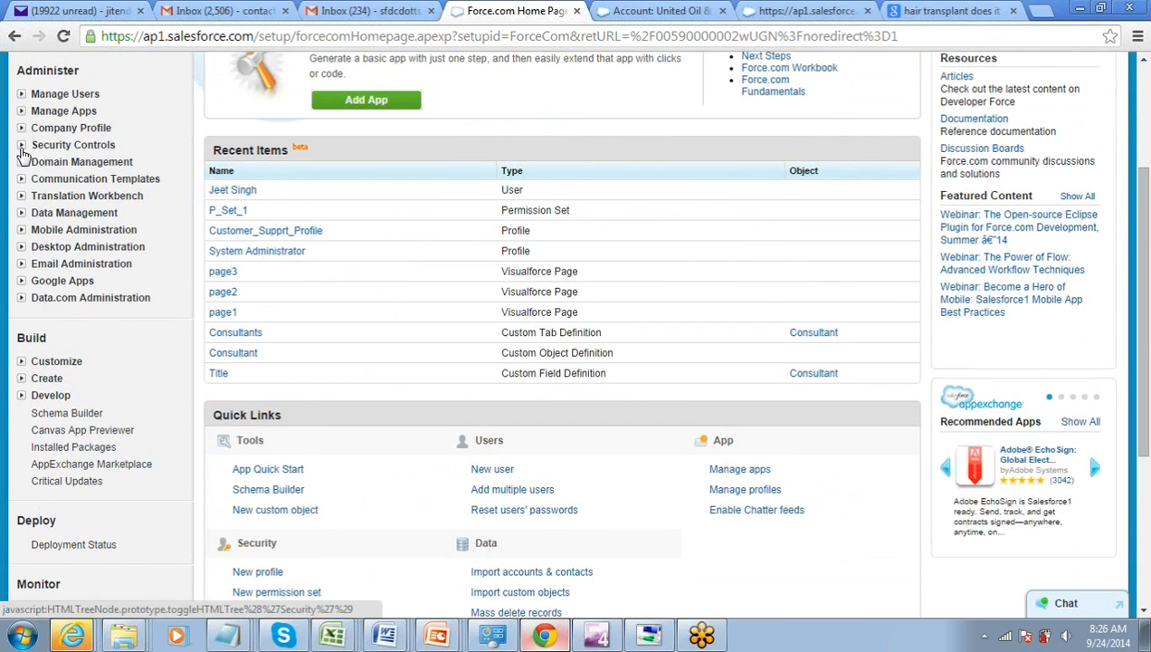
left_click(21, 146)
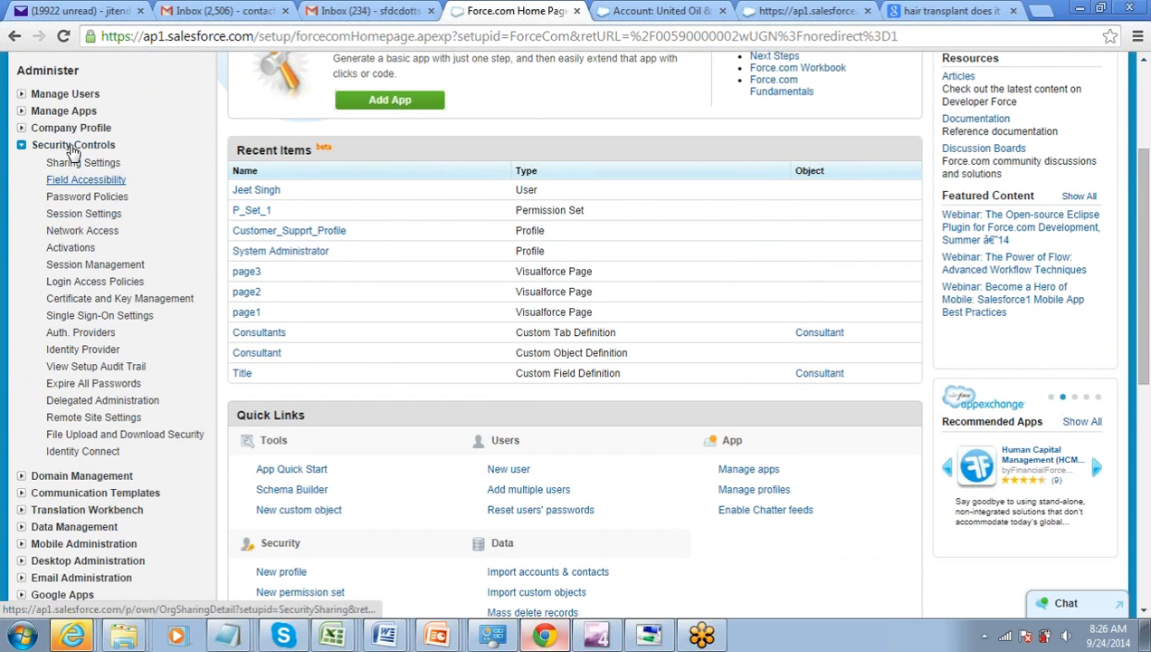
left_click(73, 168)
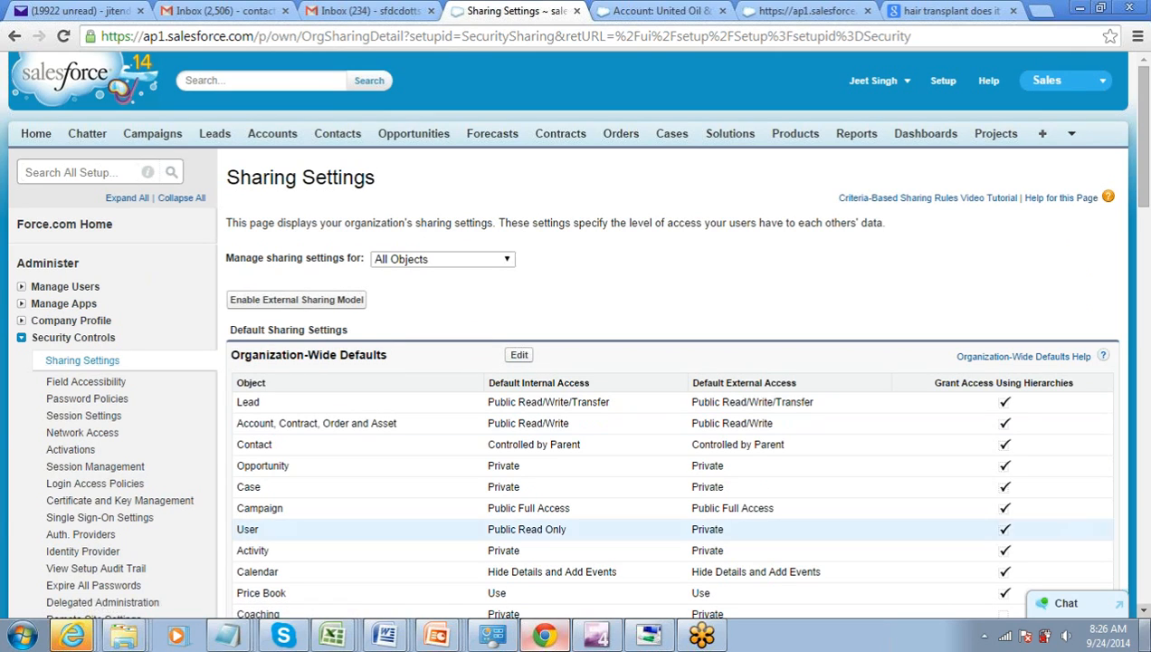
Examine the Organization-Wide Defaults table, highlighting its heading and the default internal access of the Lead object
left_click(1145, 618)
left_click(1145, 617)
left_click(1145, 617)
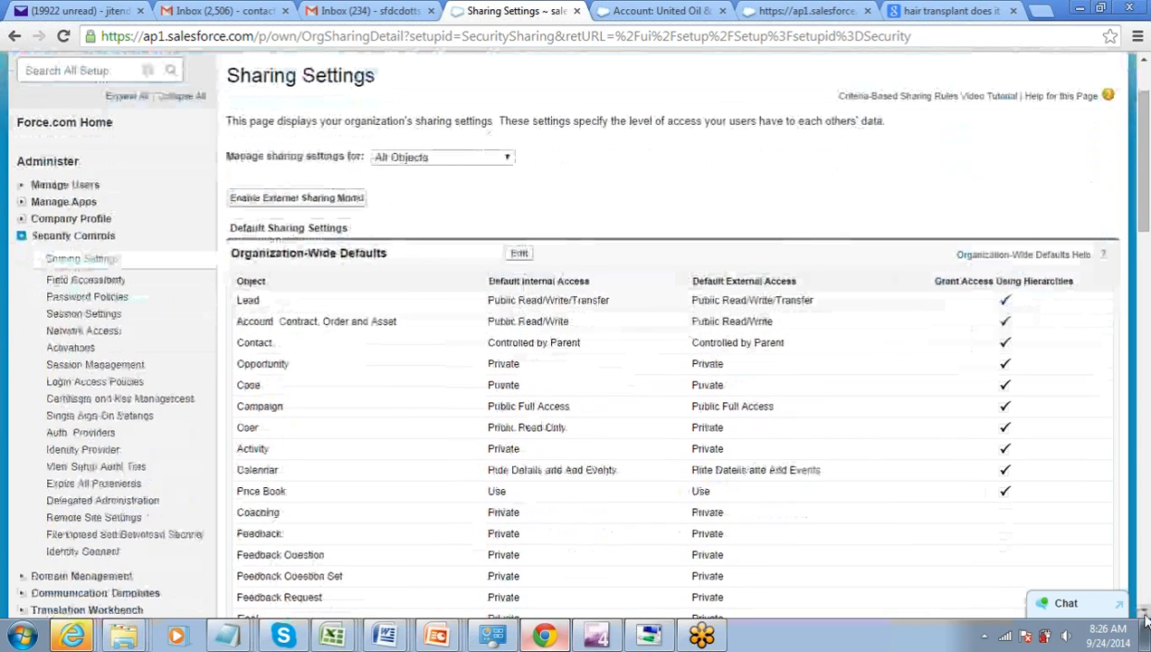
left_click(1144, 617)
left_click(1144, 615)
left_click(1144, 615)
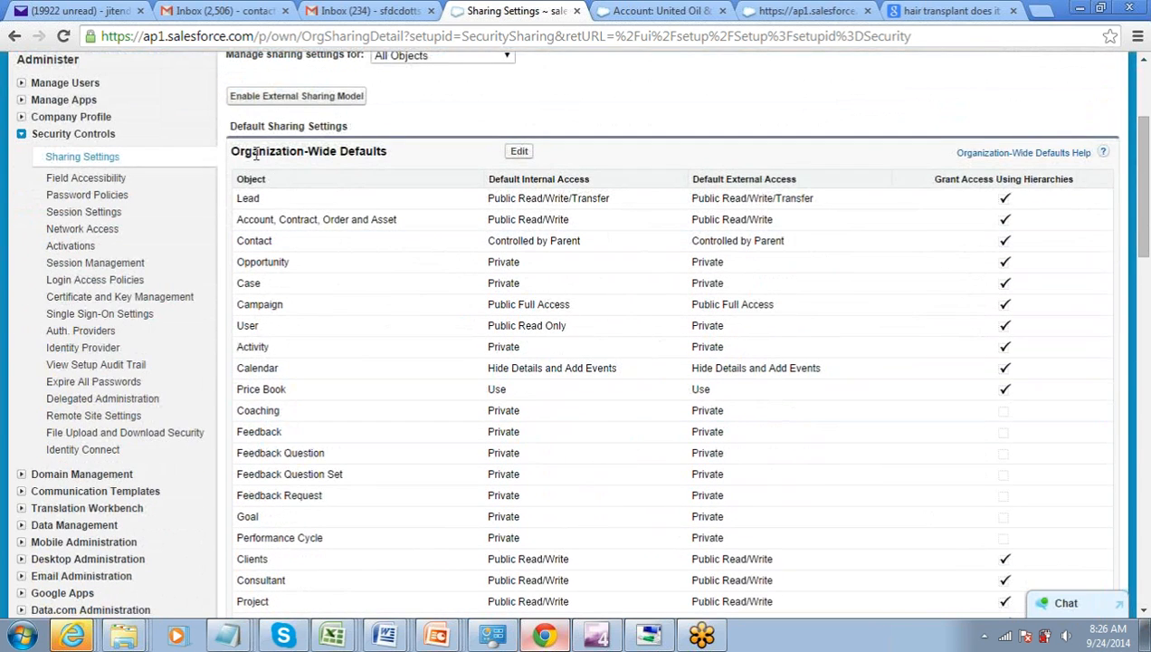
left_click_drag(231, 158, 382, 151)
left_click(381, 150)
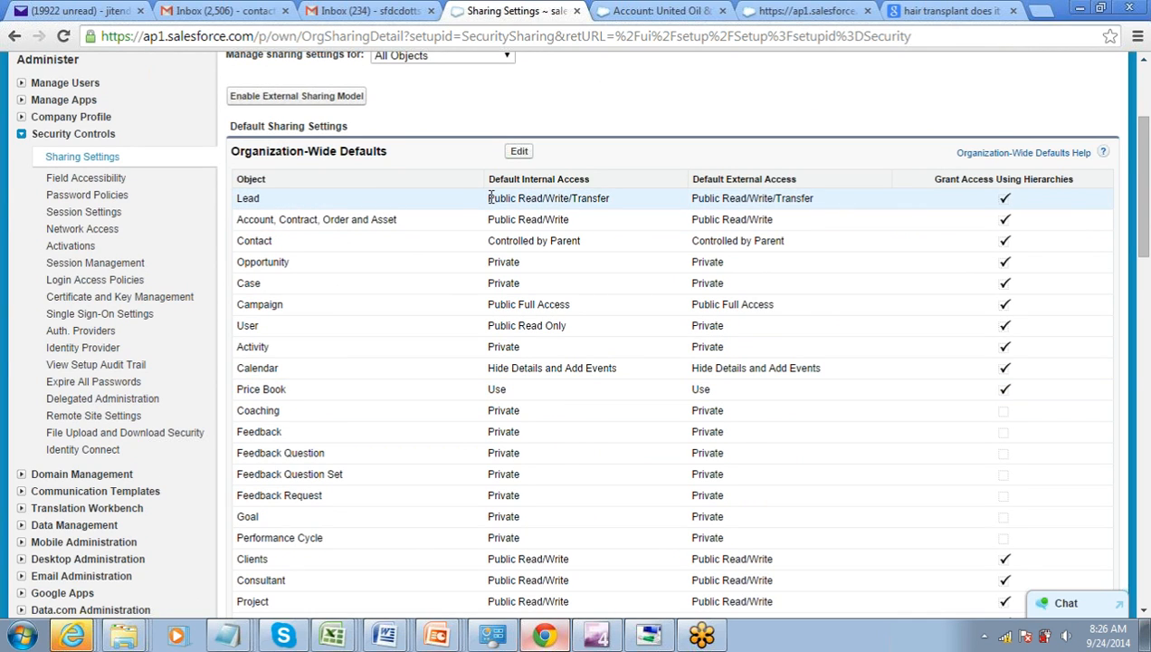
left_click_drag(486, 194, 611, 209)
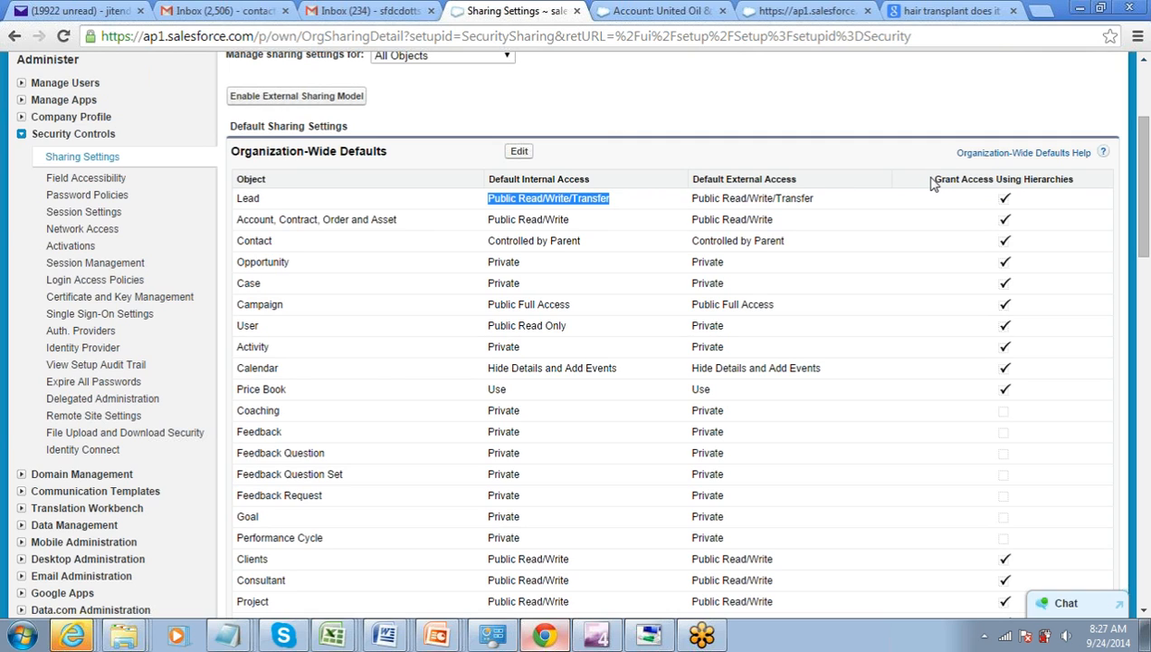
Examine the Grant Access Using Hierarchies column of the Organization-Wide Defaults table, highlighting its heading
mouse_move(935, 182)
left_mouse_down()
mouse_move(1080, 182)
mouse_move(930, 180)
left_mouse_up()
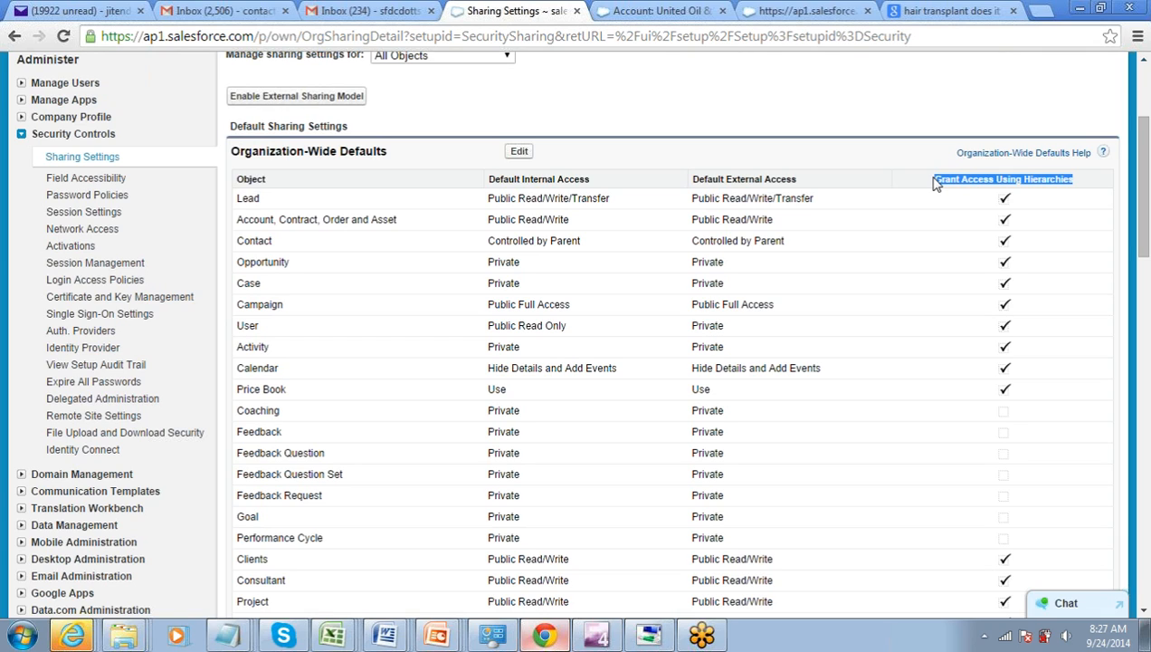
left_click(937, 183)
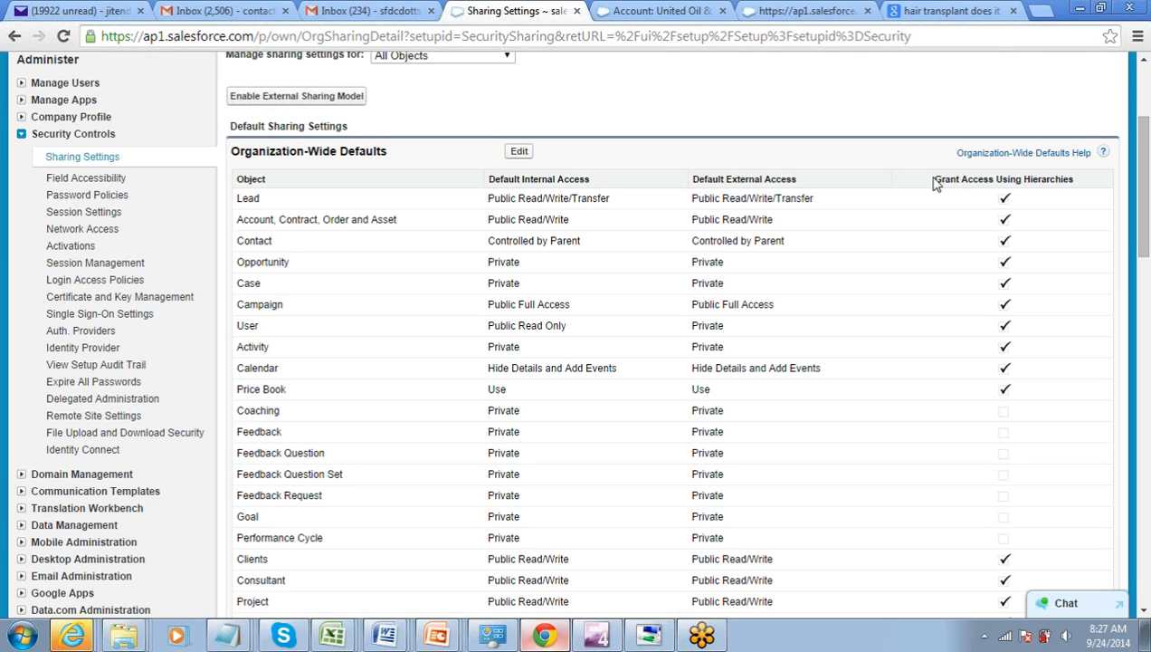
left_click_drag(936, 184, 1016, 181)
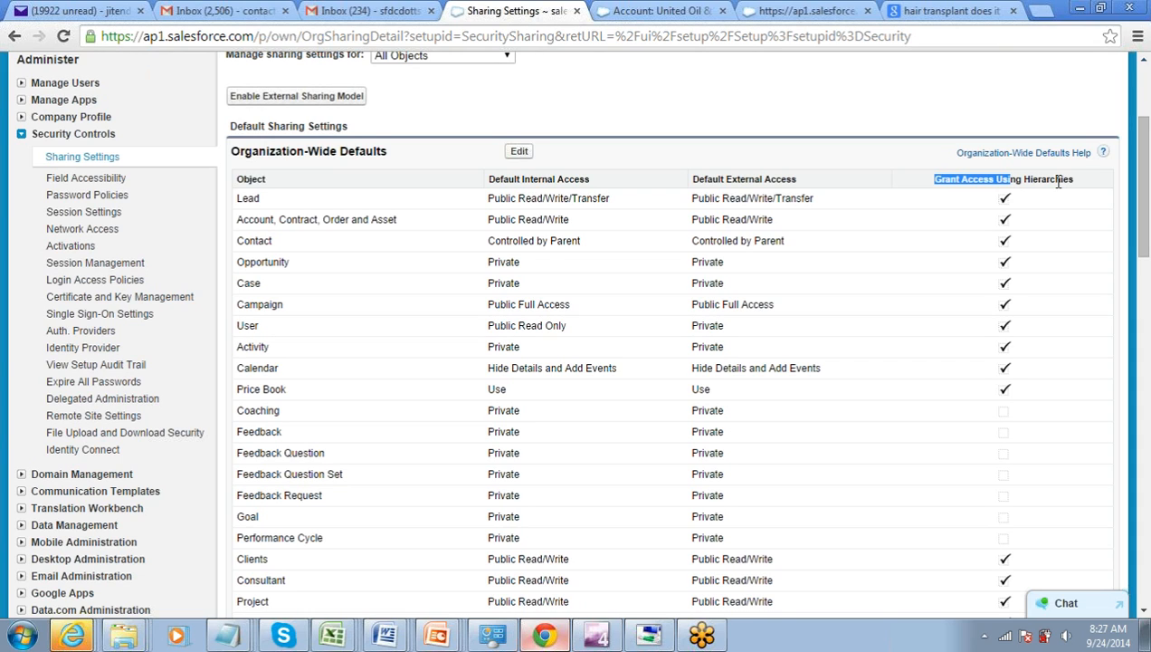
left_click(1058, 181)
double_click(1058, 182)
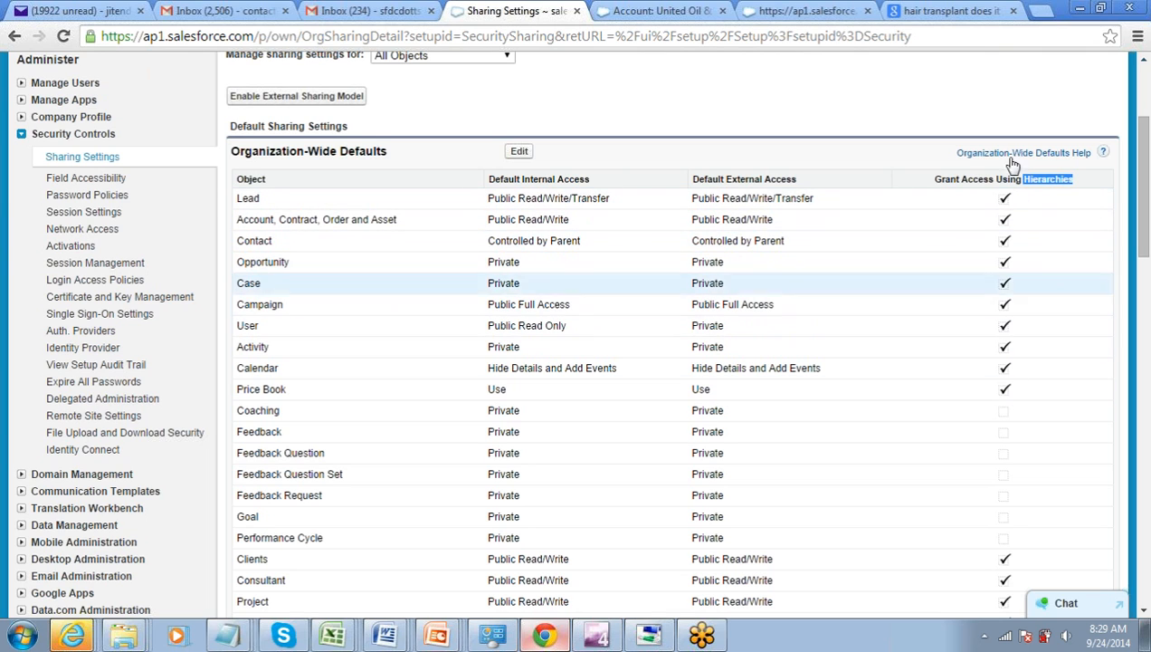
left_click(991, 195)
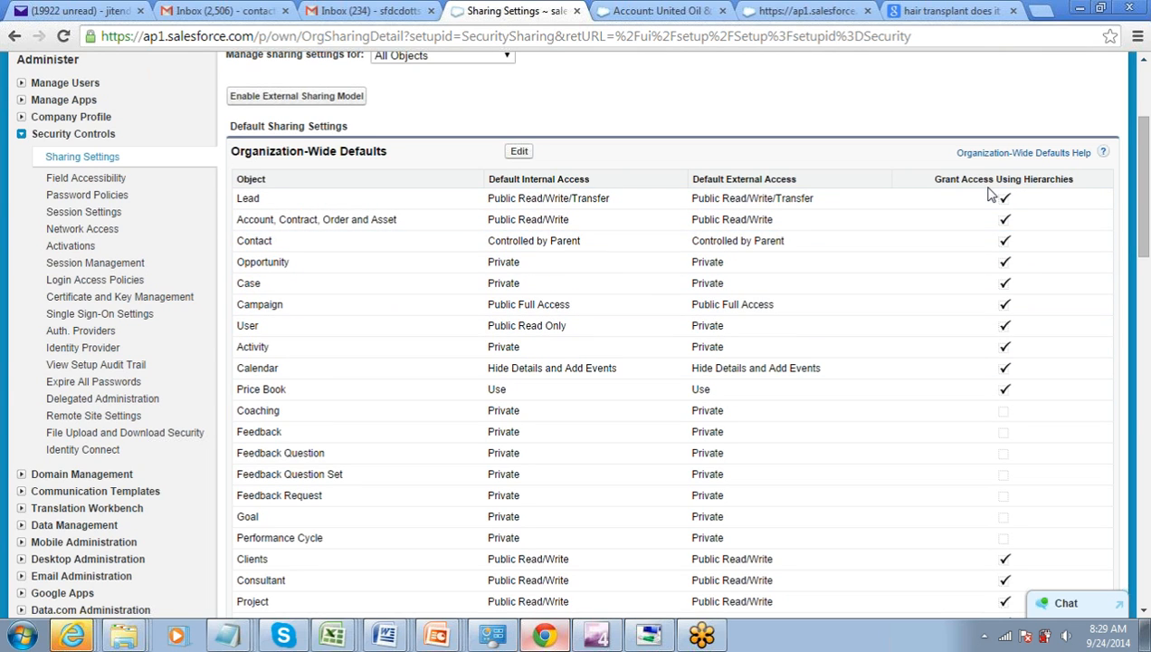
Review the Sharing Rules section below the organization-wide defaults, highlighting its heading
mouse_move(1146, 146)
left_mouse_down()
mouse_move(1138, 192)
mouse_move(1137, 79)
mouse_move(1100, 321)
mouse_move(1106, 195)
mouse_move(1102, 214)
mouse_move(1141, 155)
left_mouse_up()
scroll(483, 382, "down", 3)
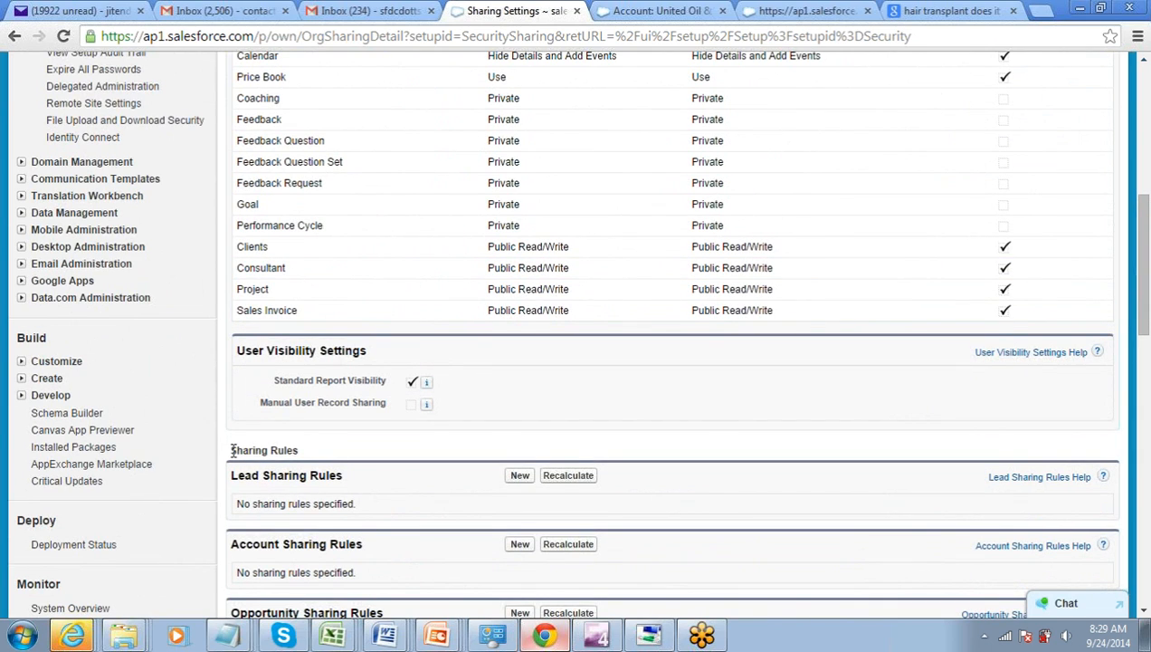
triple_click(307, 447)
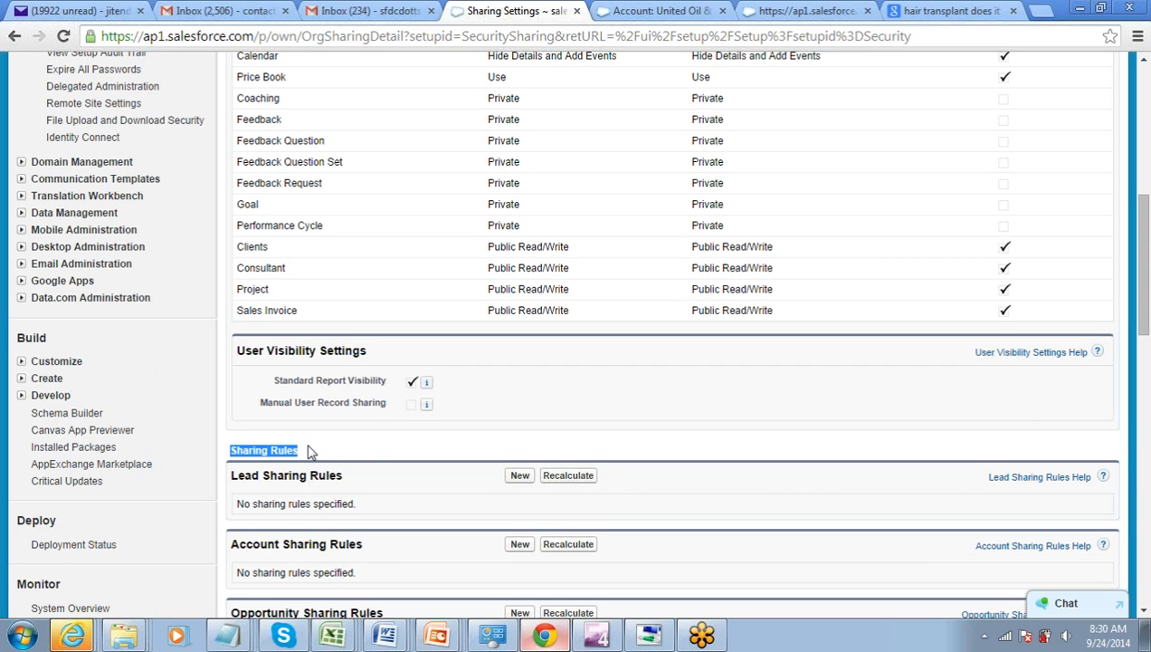
left_click(381, 452)
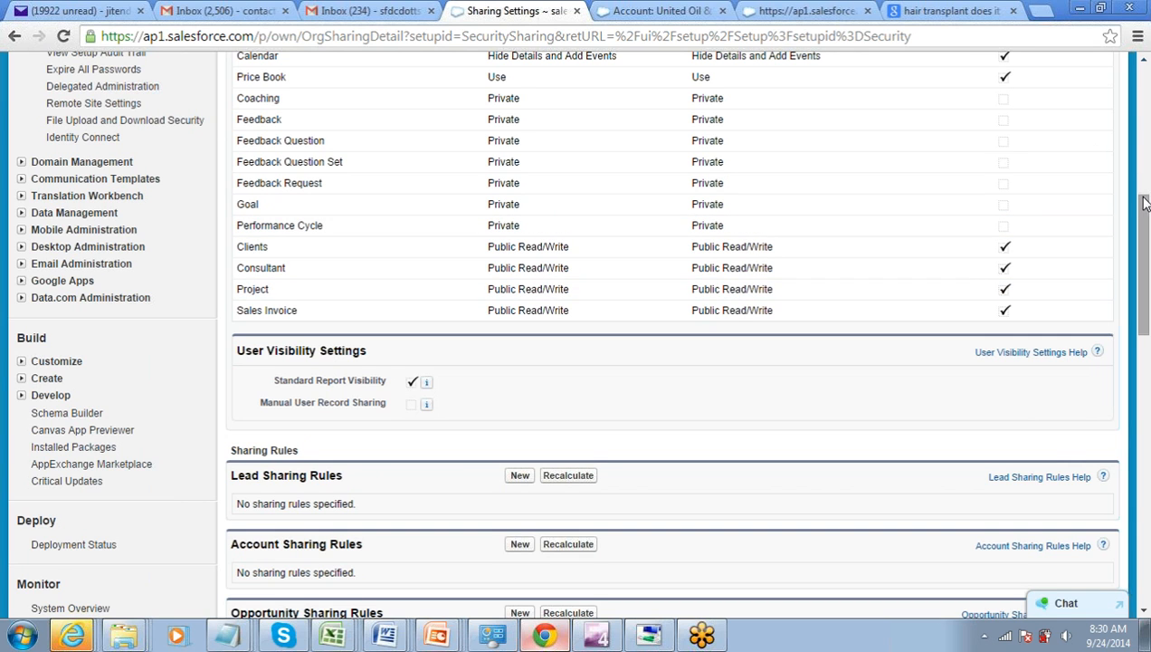
Edit the organization-wide defaults, set the Lead object's default internal access to Private, and save with the recalculation accepted
left_click_drag(1144, 203, 1142, 121)
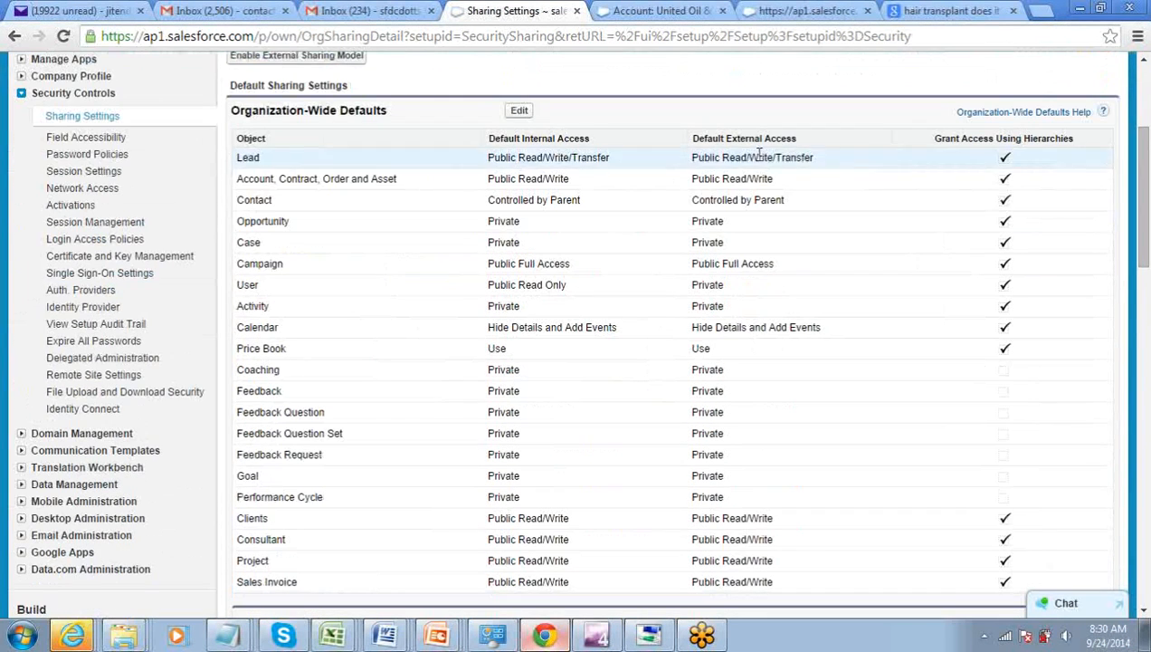
left_click(519, 112)
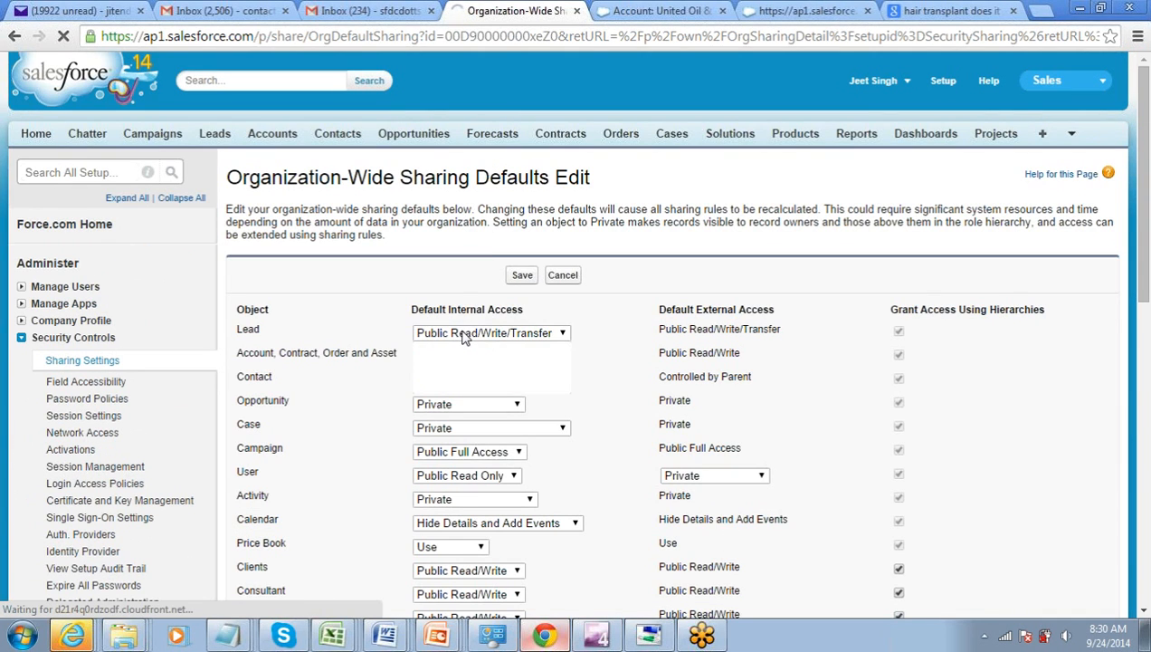
left_click(463, 337)
left_click(459, 349)
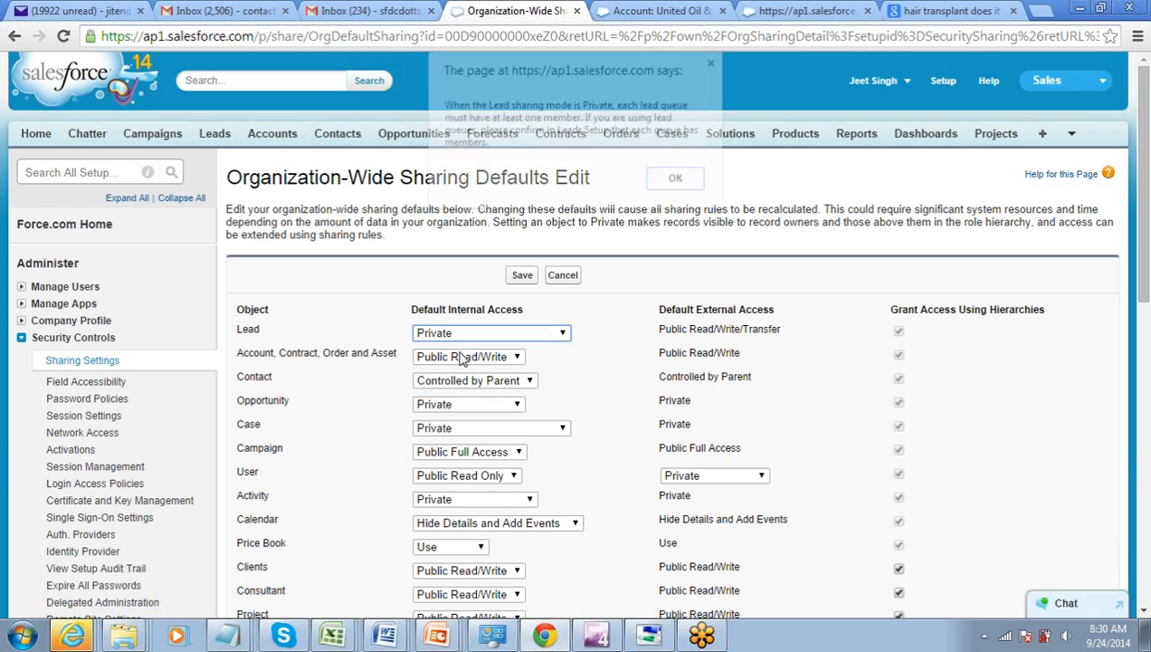
left_click(677, 176)
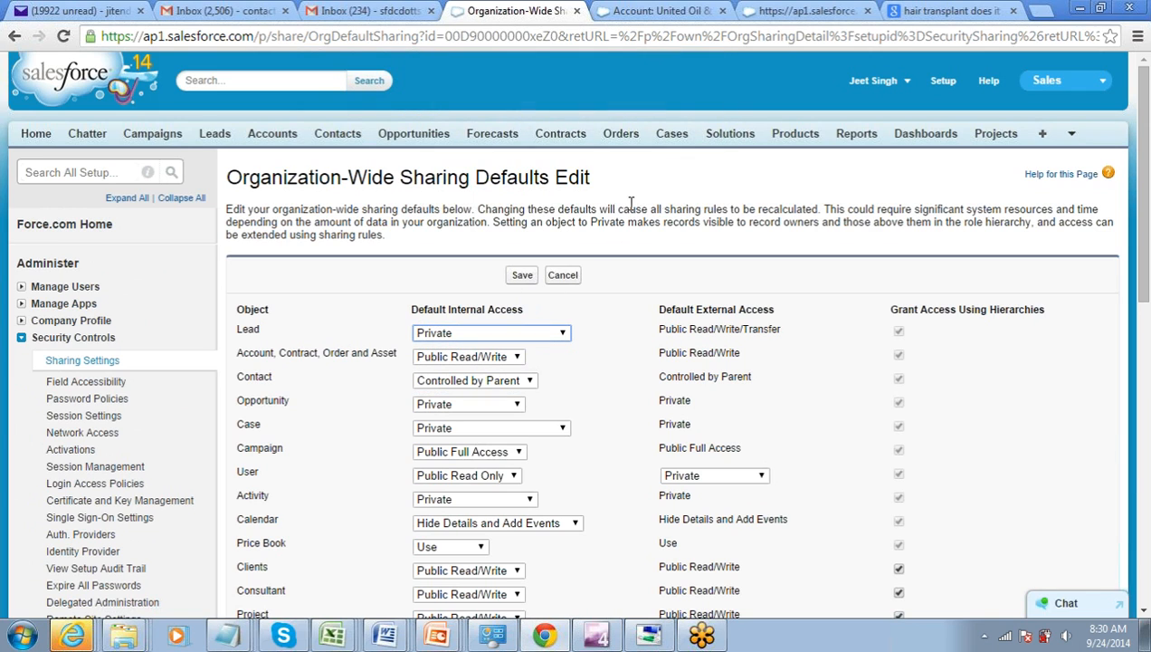
left_click(522, 277)
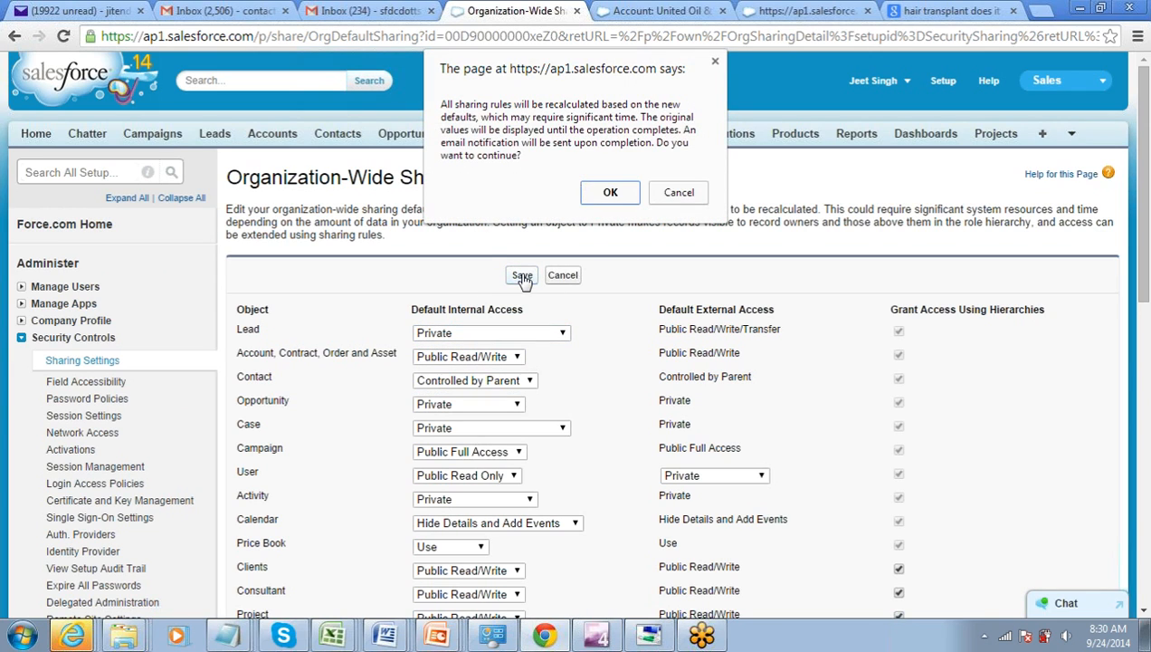
left_click(608, 193)
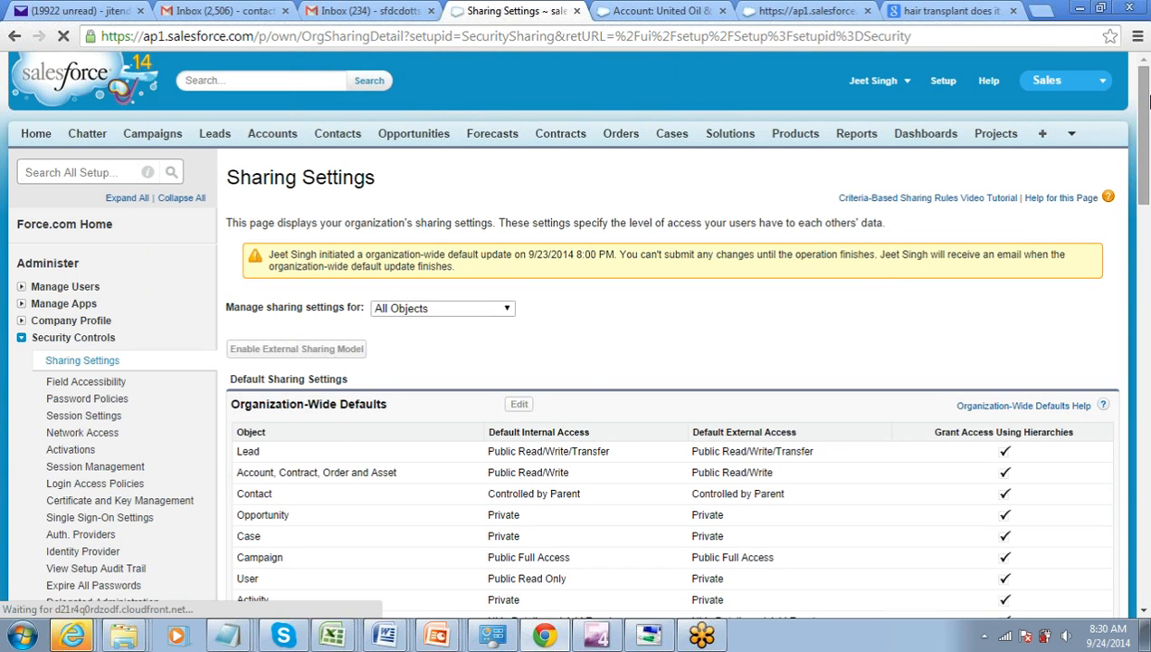
Check the Lead object's row in the Organization-Wide Defaults table and look over the sharing rules further down the page
left_click_drag(1145, 110, 1145, 112)
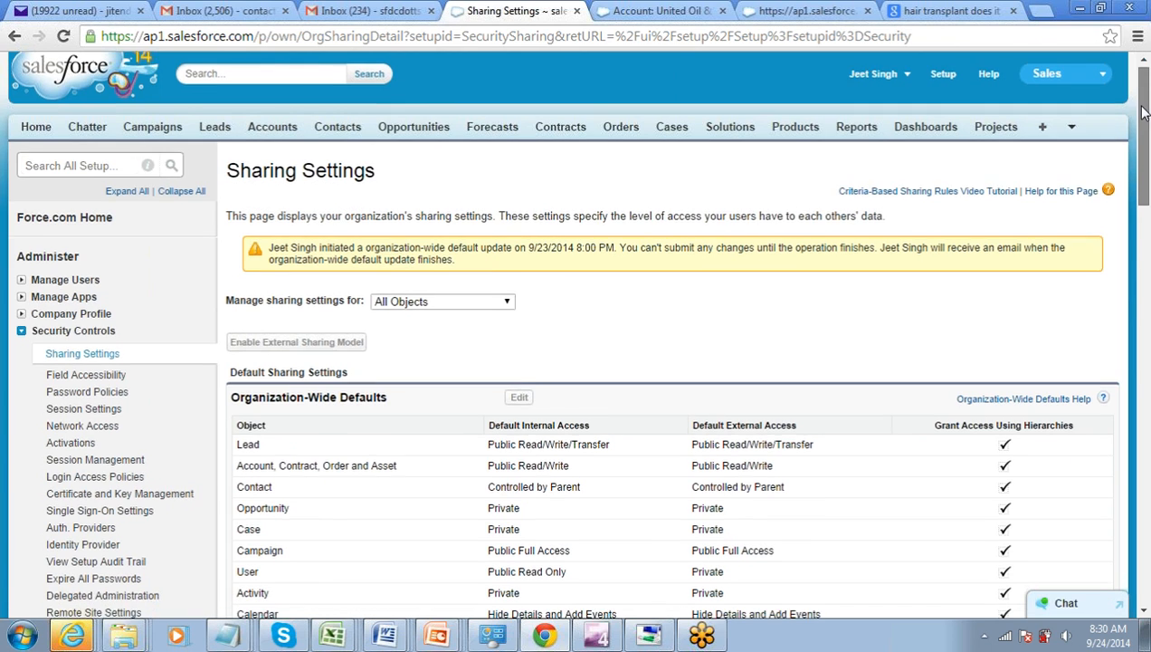
scroll(1143, 110, "down", 2)
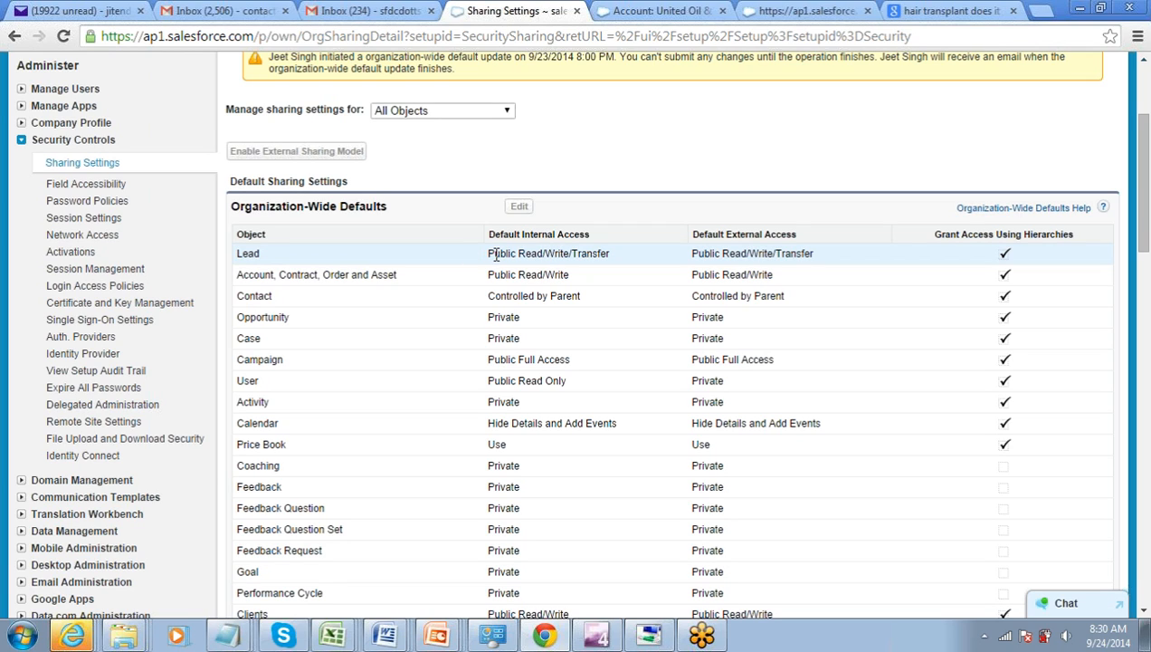
left_click_drag(494, 254, 534, 255)
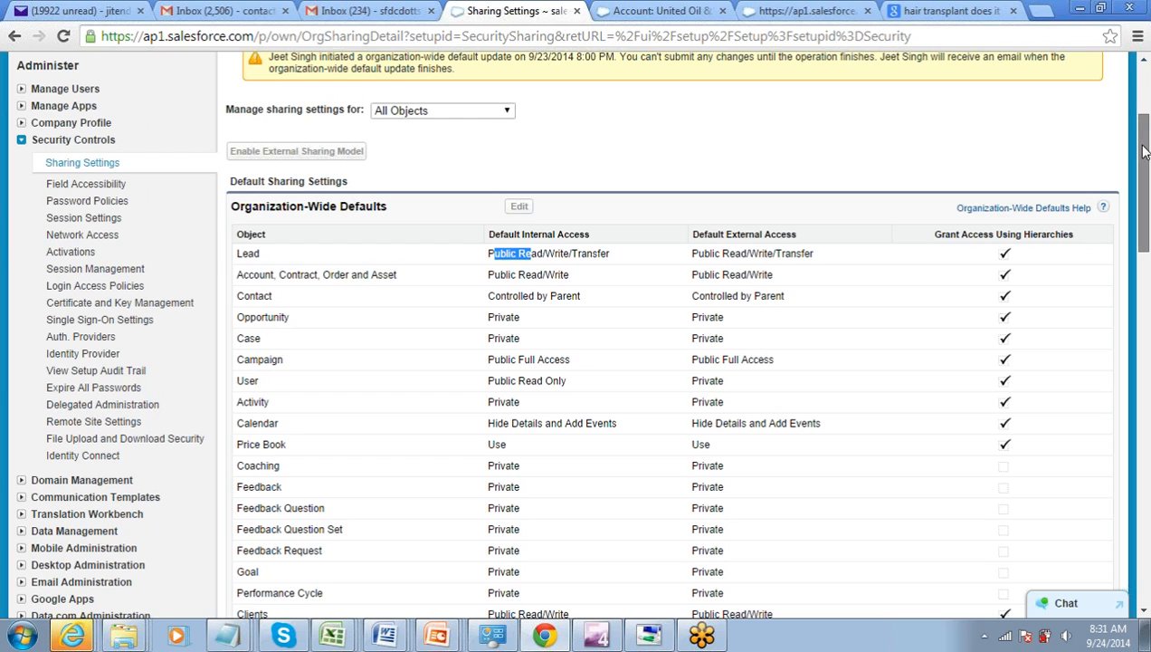
scroll(1120, 224, "down", 3)
scroll(1120, 226, "down", 3)
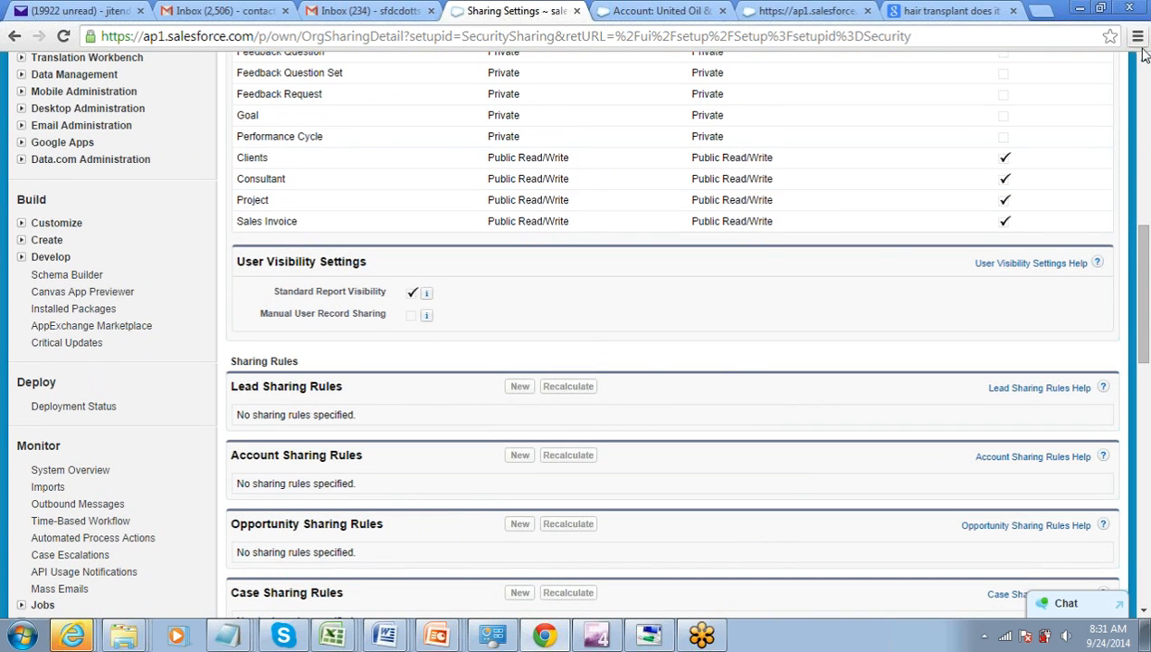
scroll(1144, 61, "up", 8)
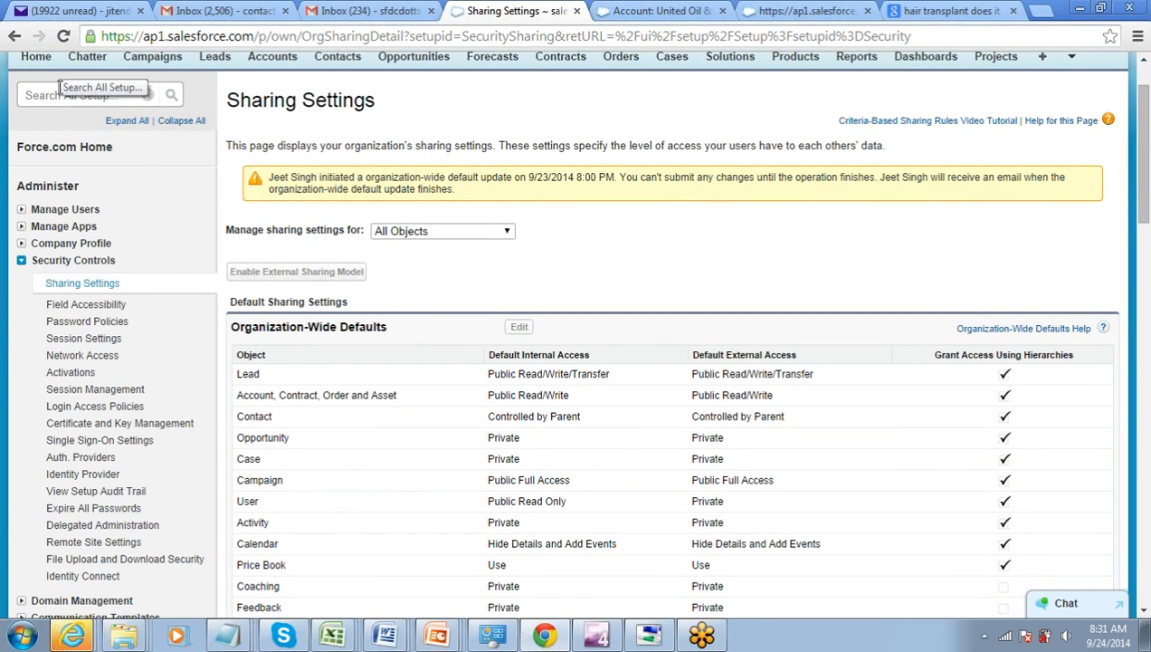
Reload the Sharing Settings page and check the Lead object's default internal access again
left_click(64, 38)
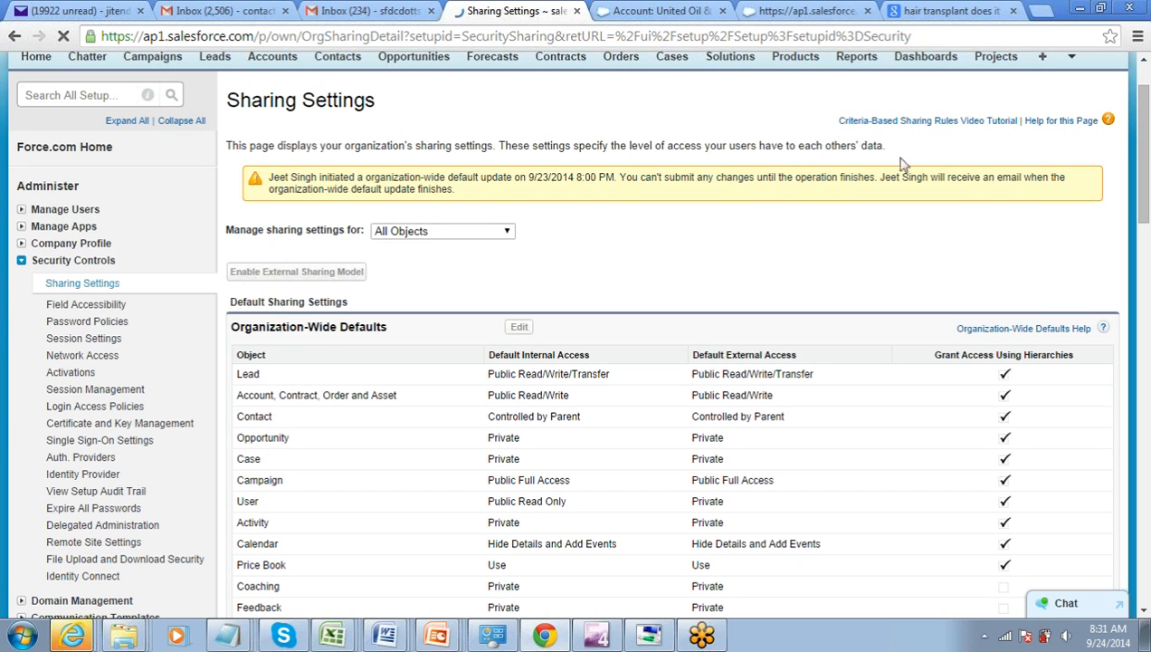
left_click_drag(1146, 119, 1142, 163)
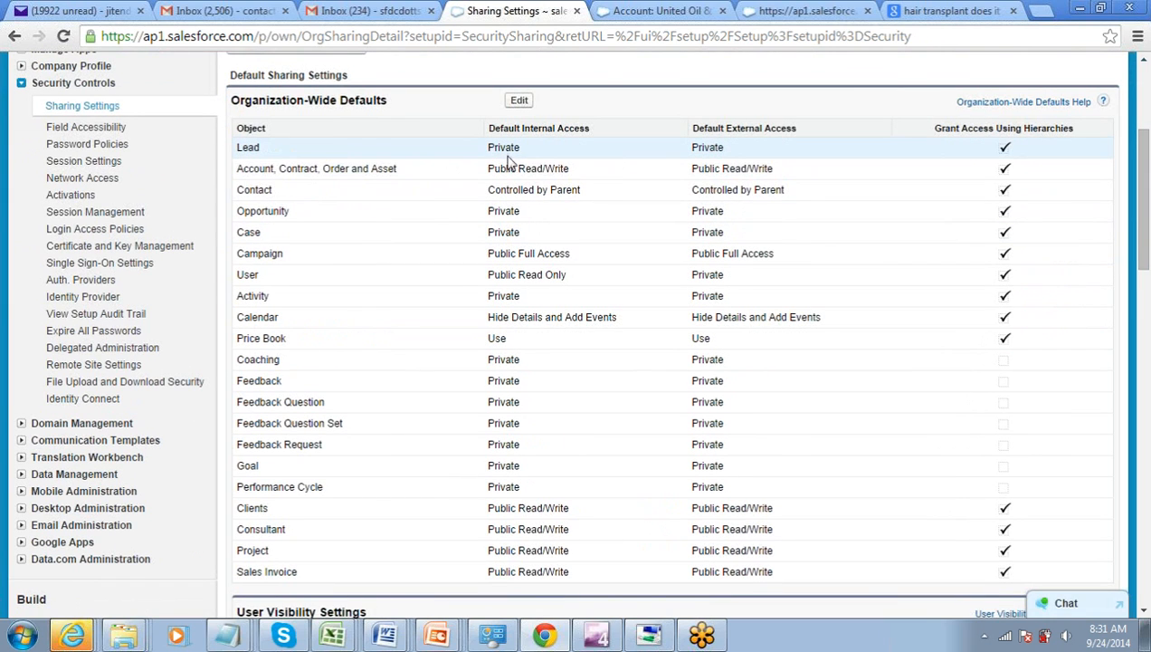
double_click(506, 148)
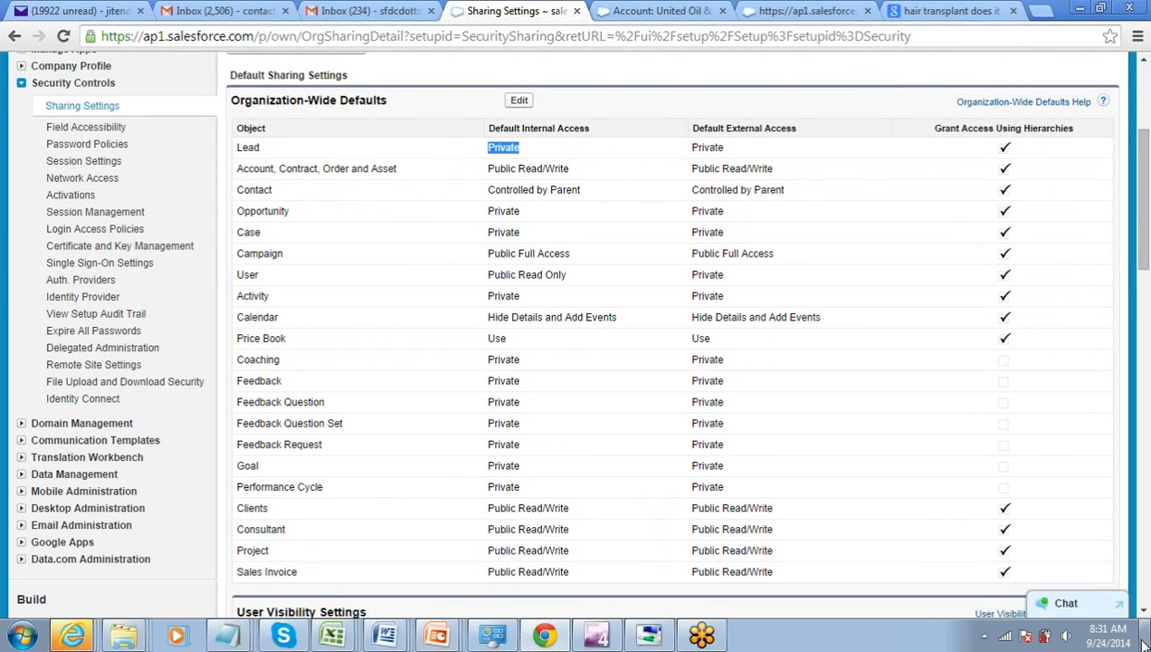
Start a new Lead sharing rule with the label Temporary Share and the rule name Temporary_Share
left_click(1142, 611)
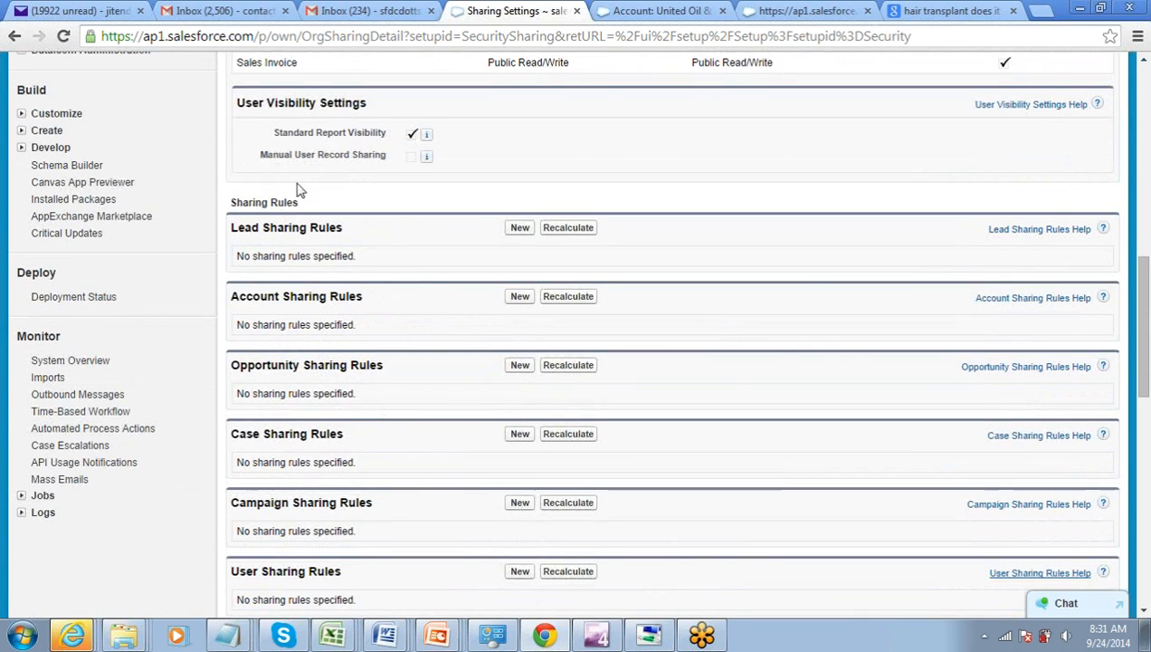
left_click_drag(232, 203, 302, 205)
left_click(302, 204)
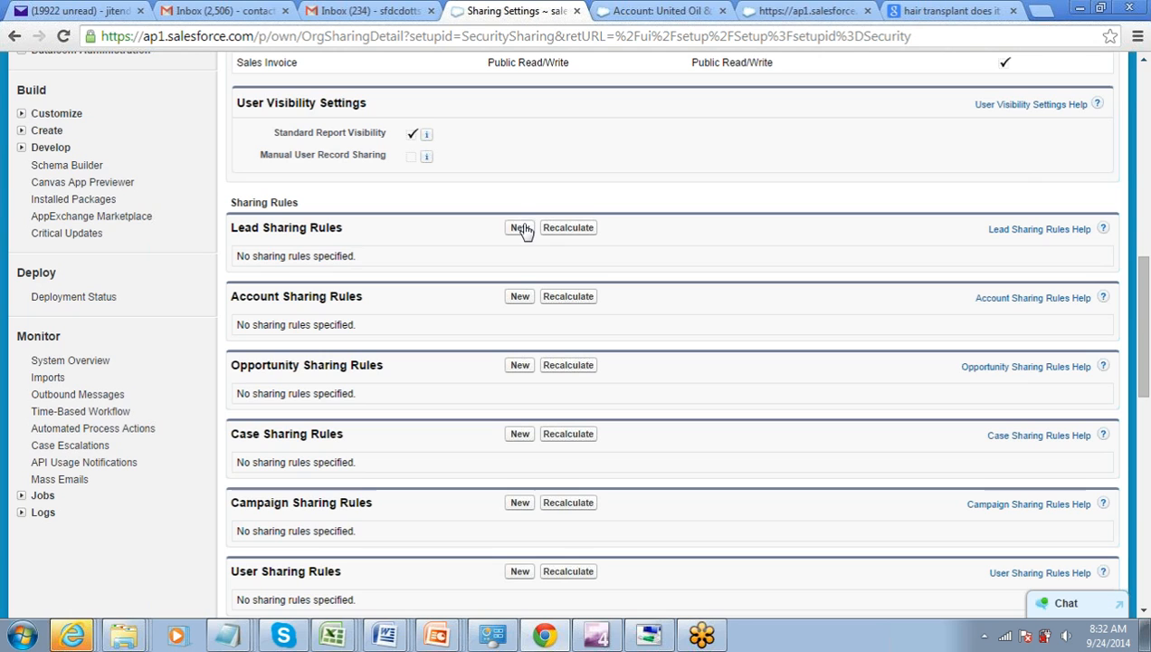
left_click(521, 231)
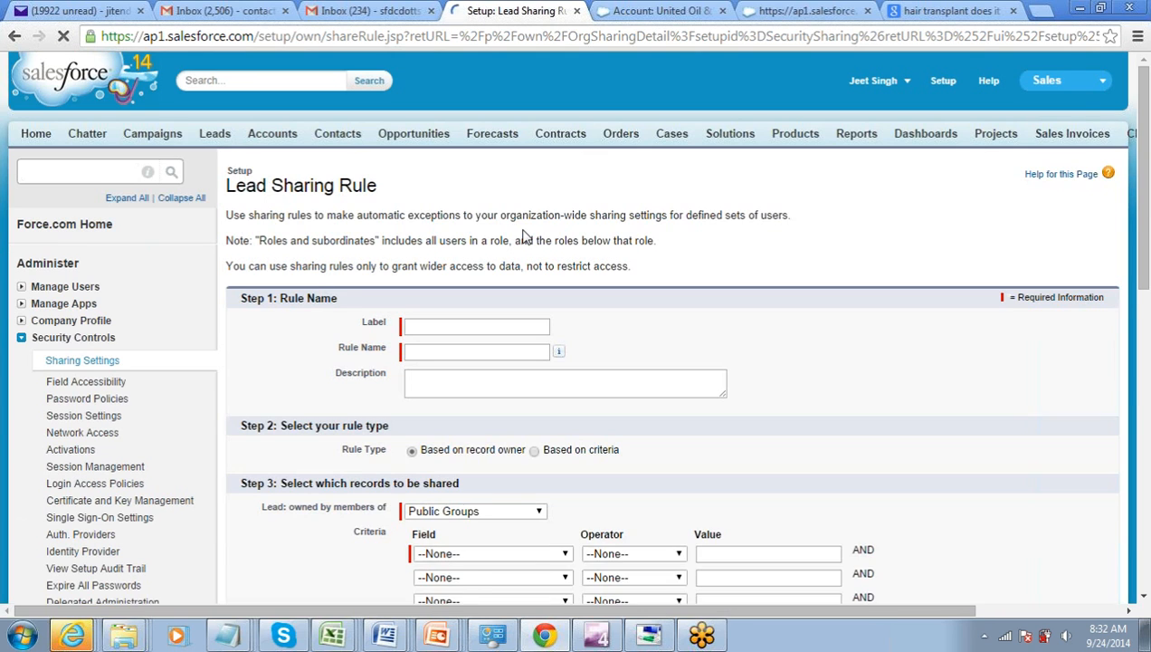
left_click(450, 326)
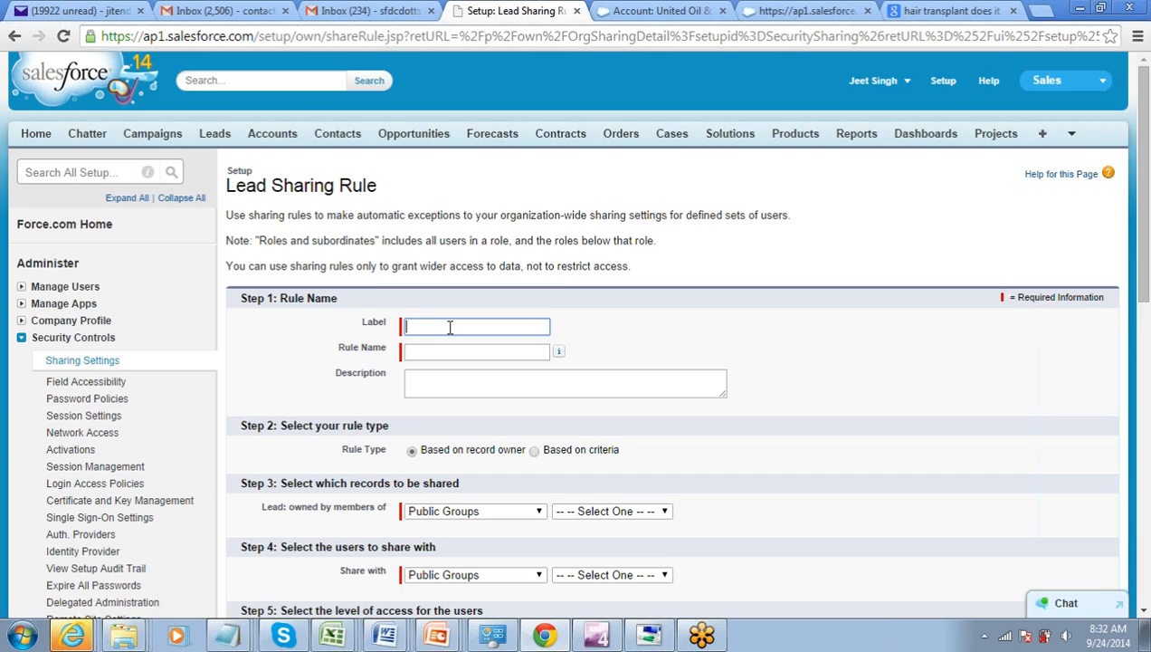
type("Temporary SHare")
key("ctrl+Left")
key("Right")
key("shift+Right")
type("h")
key("Tab")
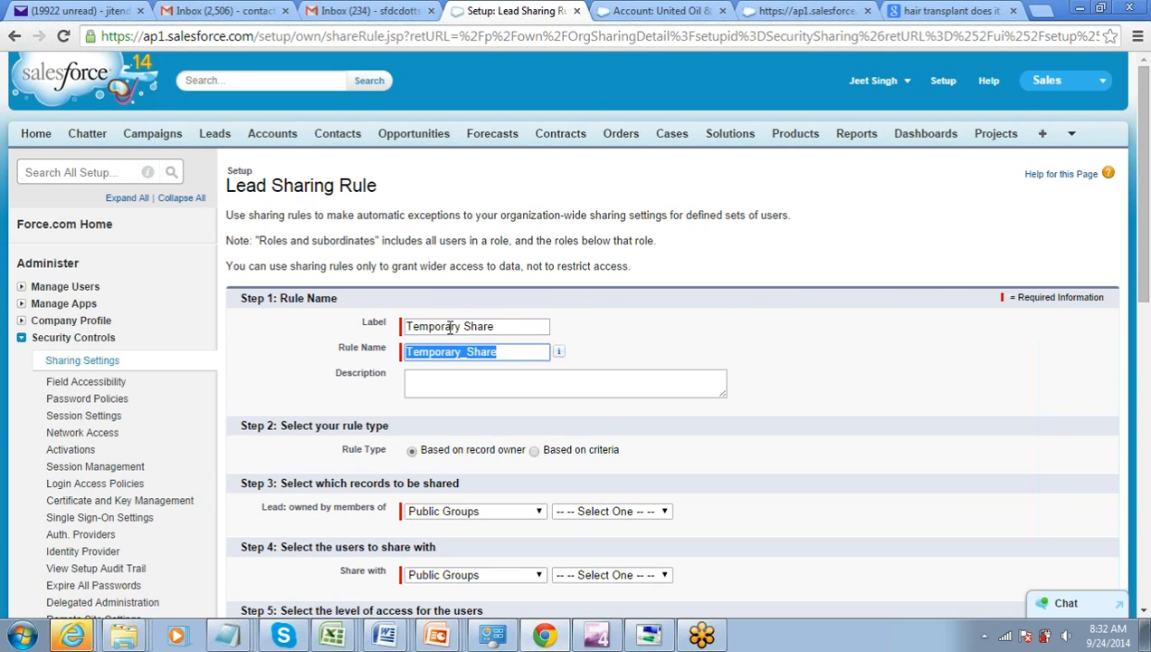
key("Tab")
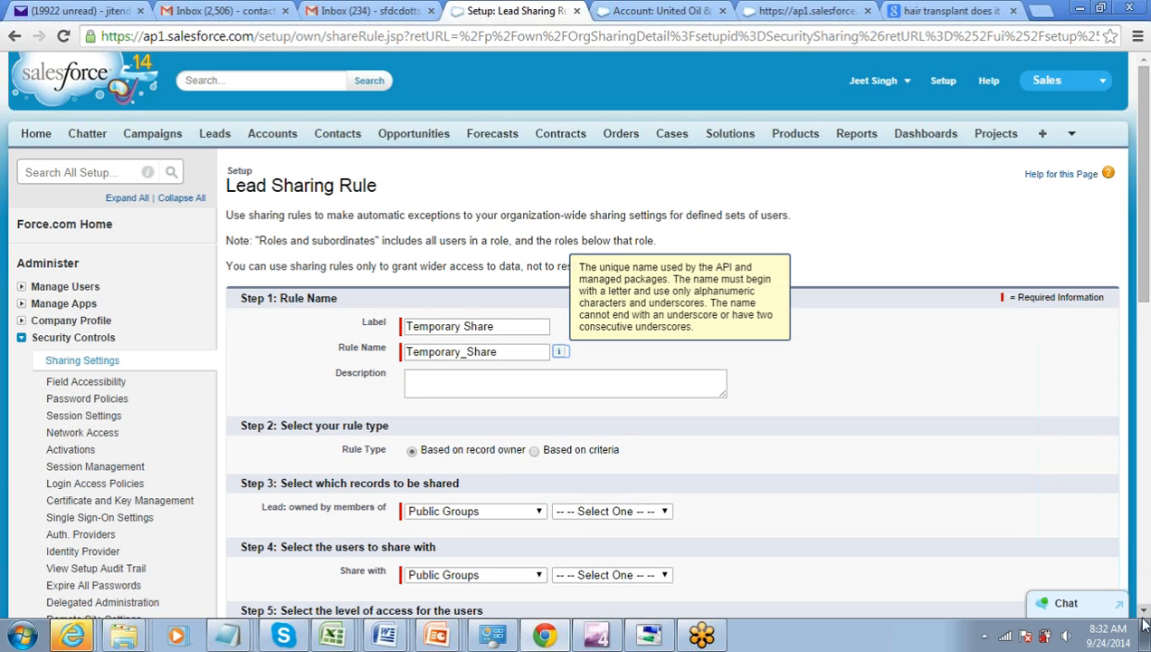
Set the rule to share leads owned by members of the role Director, Direct Sales
scroll(1143, 621, "down", 2)
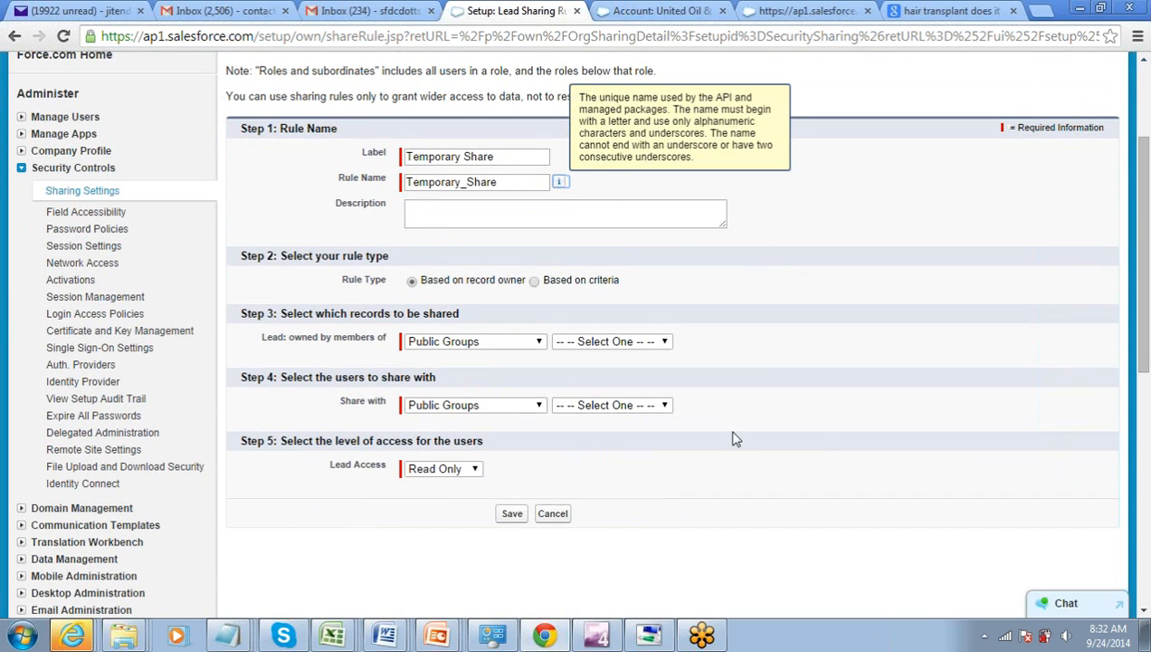
left_click(597, 349)
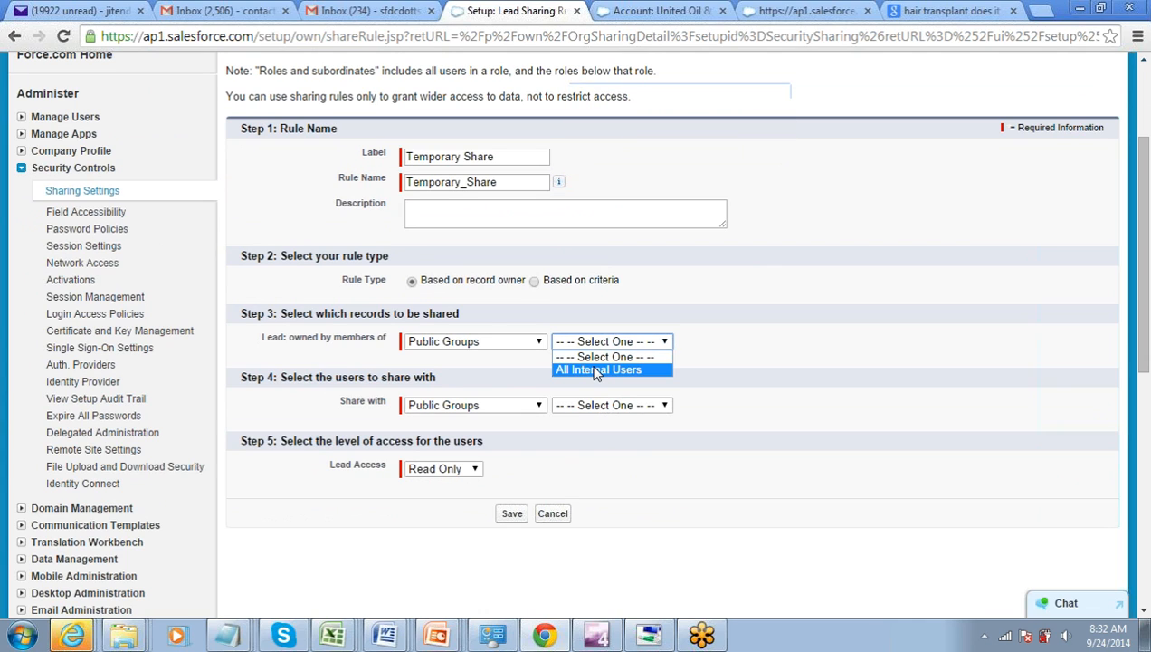
left_click(523, 341)
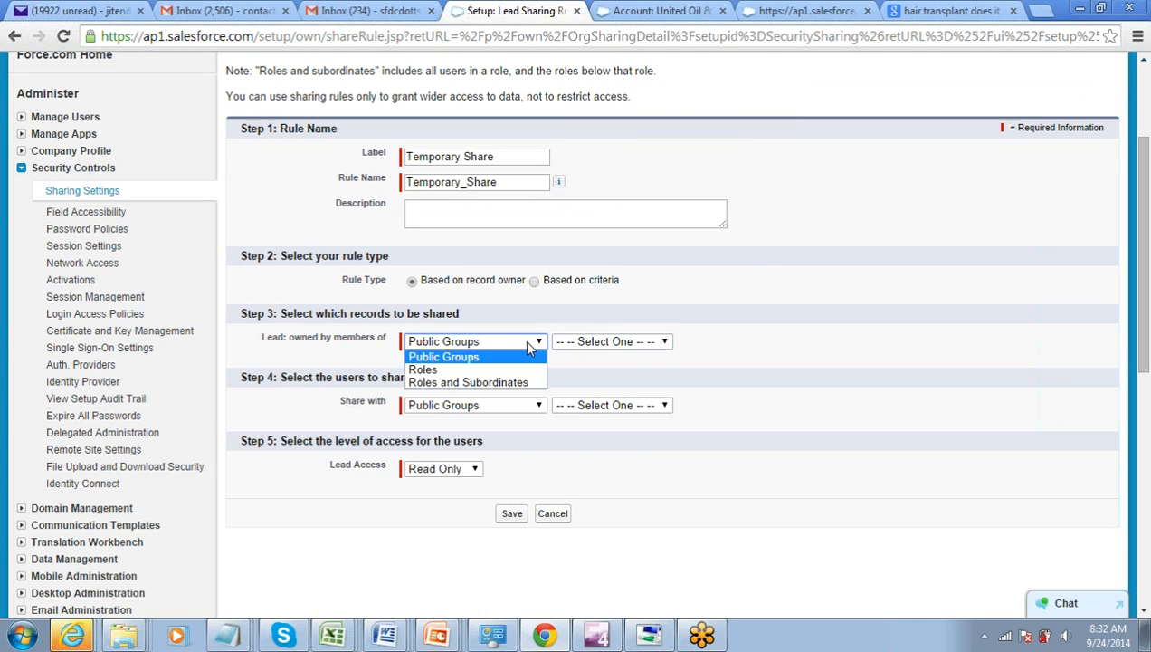
left_click(514, 369)
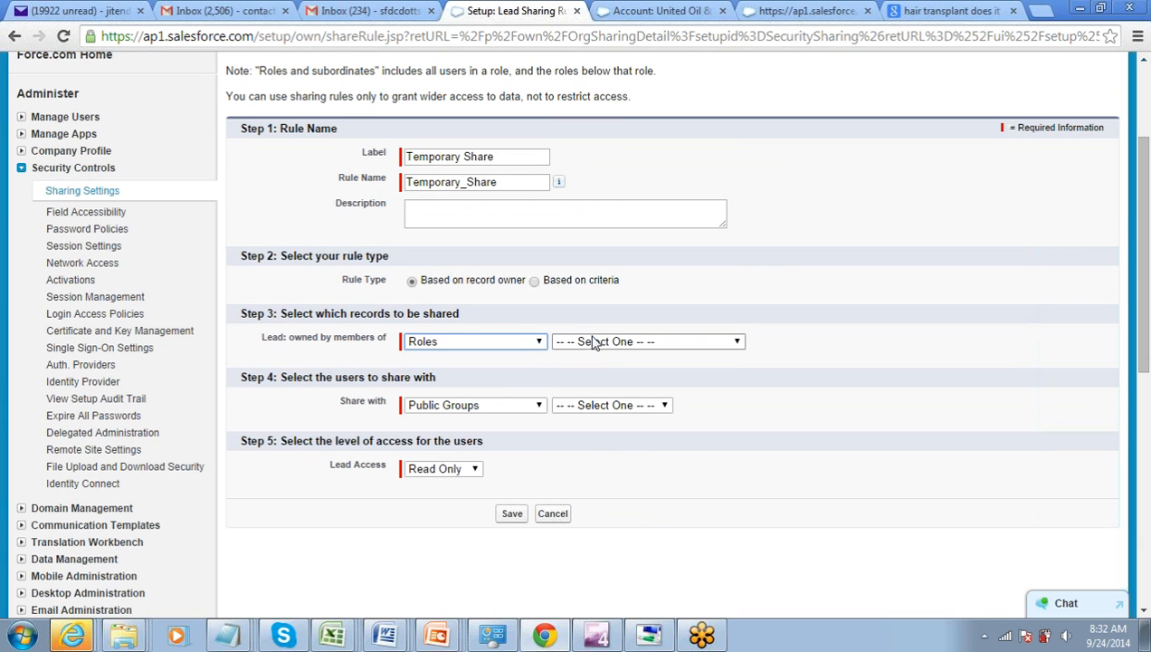
left_click(593, 343)
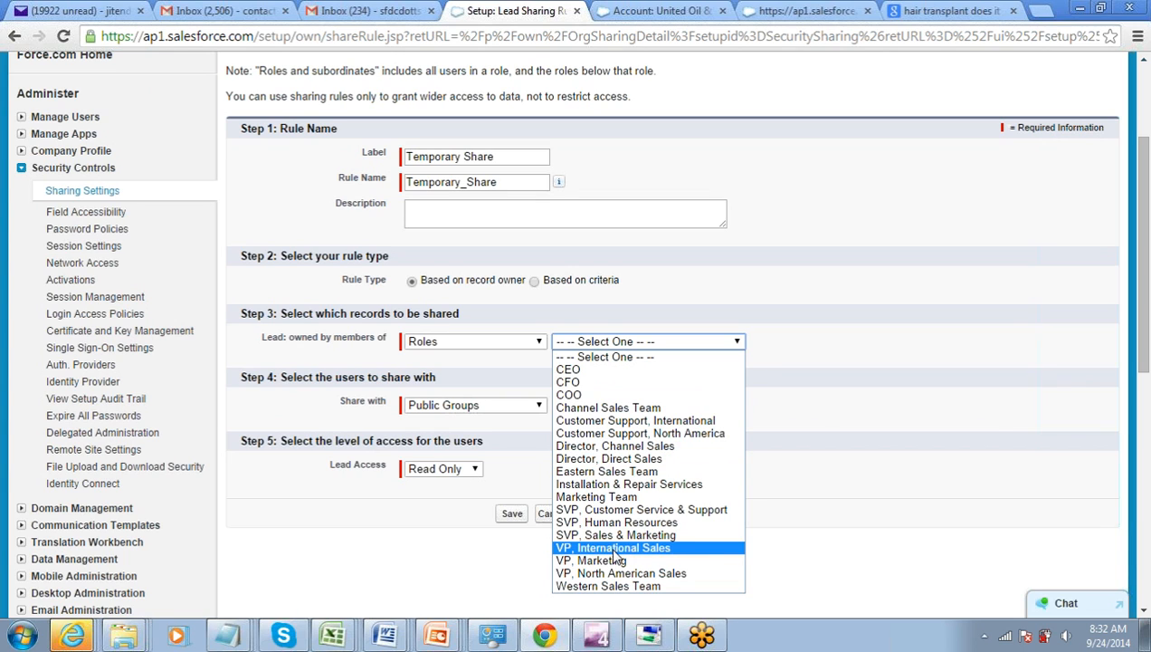
left_click(620, 464)
Set the rule to share the leads with the role Director, Channel Sales
left_click(490, 405)
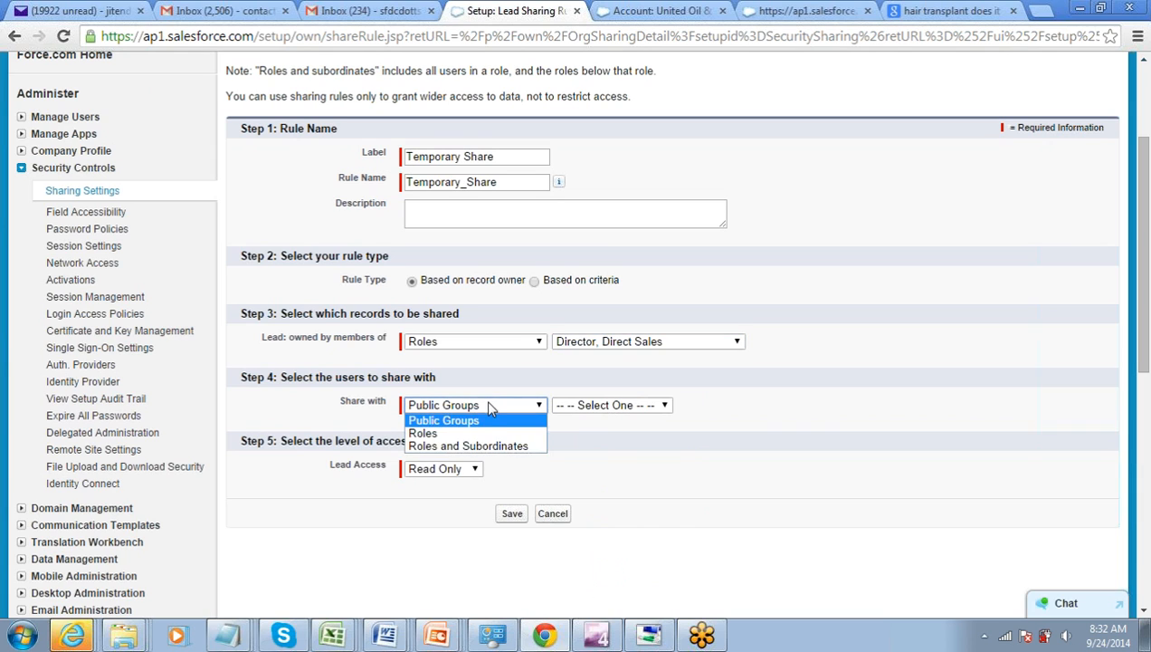
left_click(482, 436)
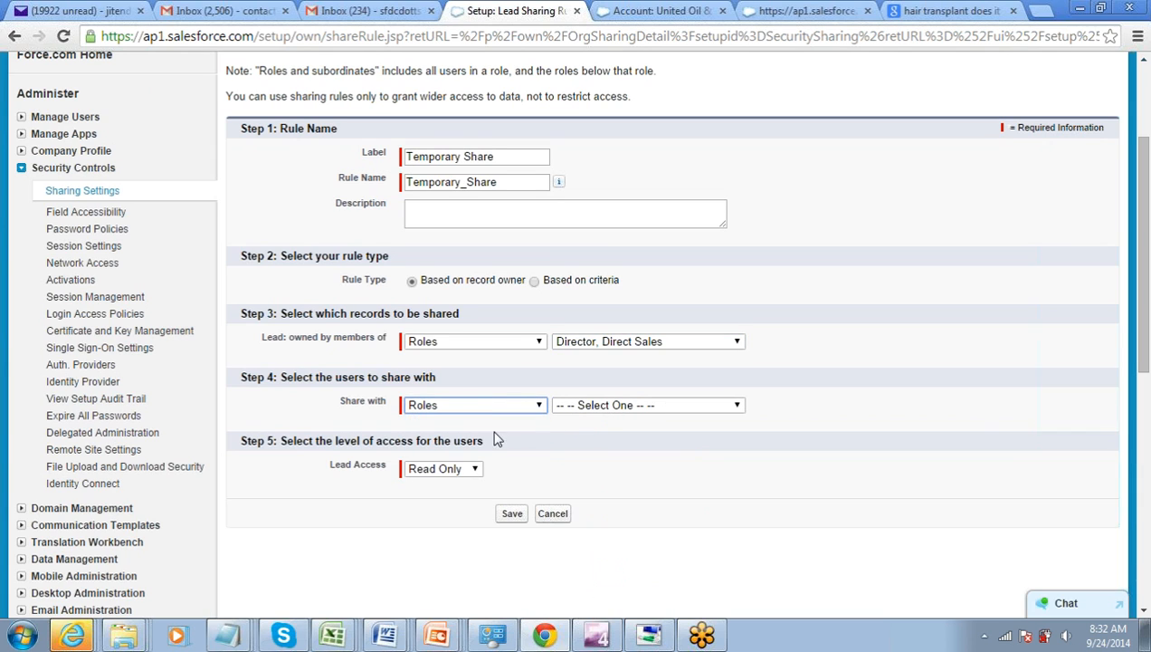
left_click(598, 412)
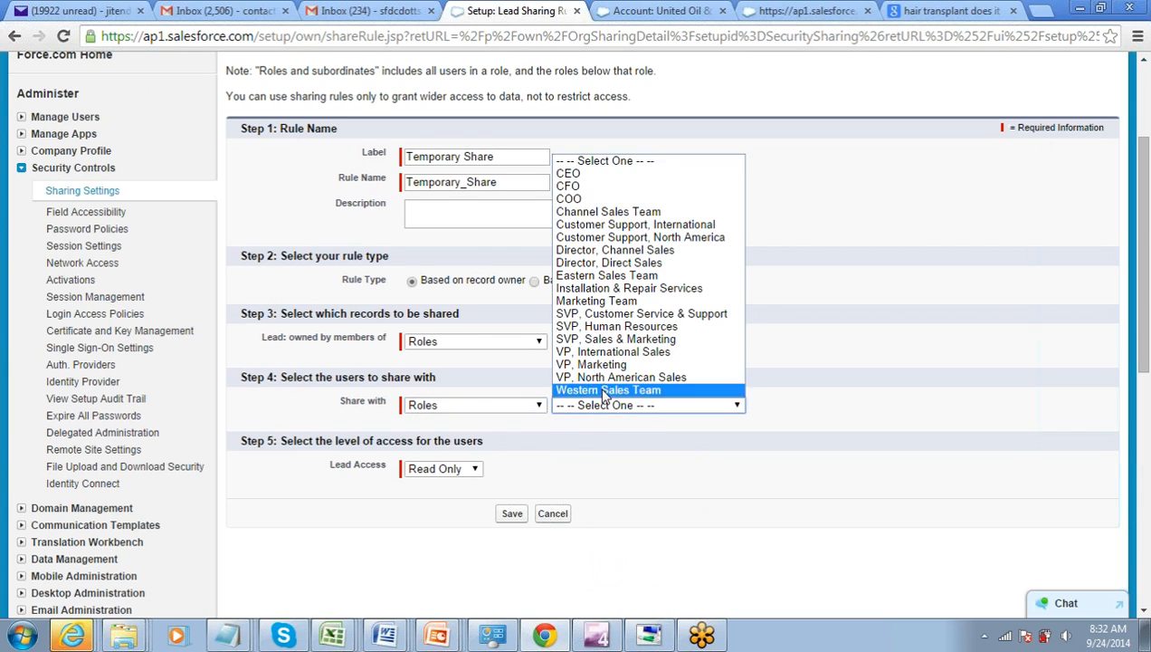
left_click(615, 252)
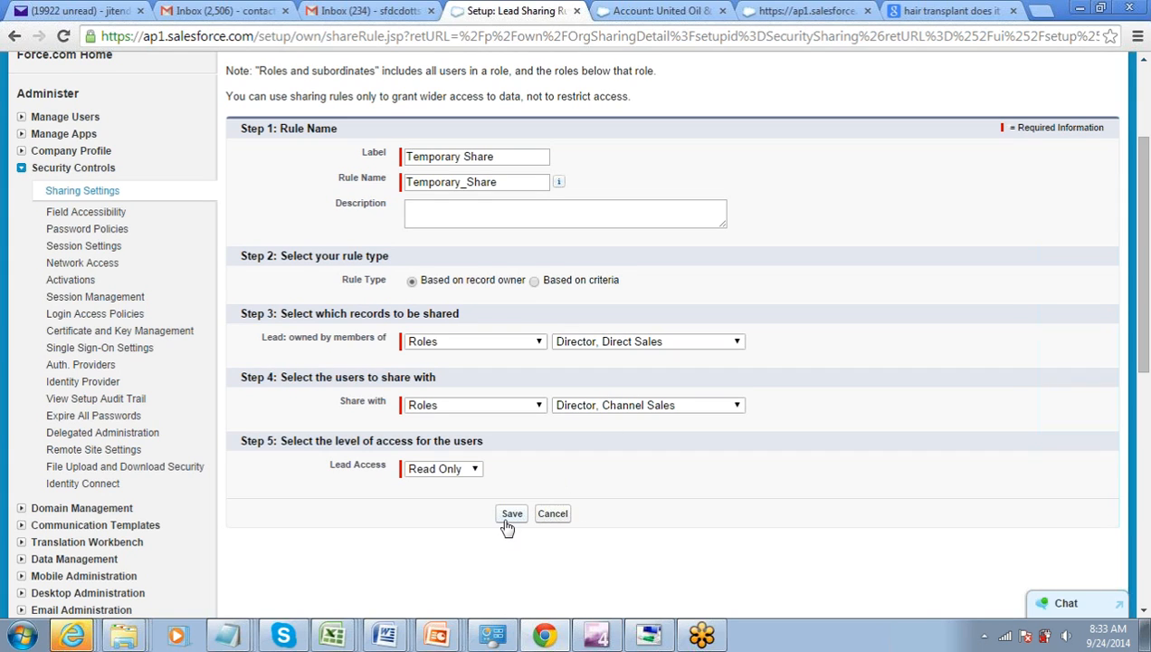
Try Read/Write as the rule's Lead Access level and return it to Read Only
left_click(436, 469)
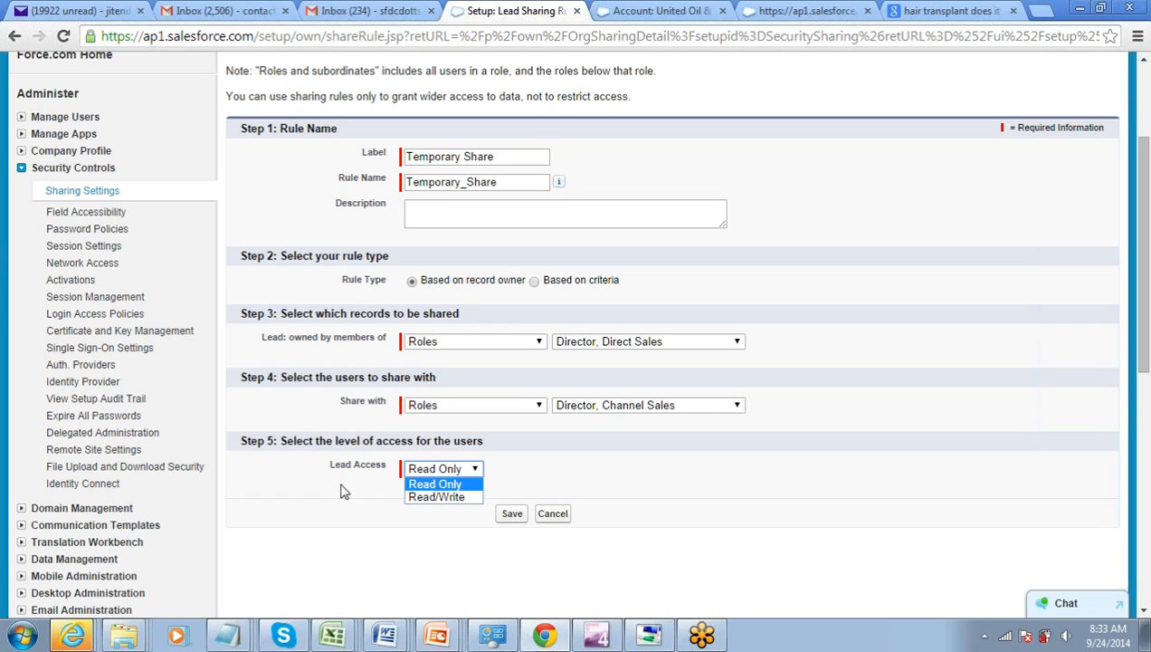
left_click_drag(331, 465, 378, 468)
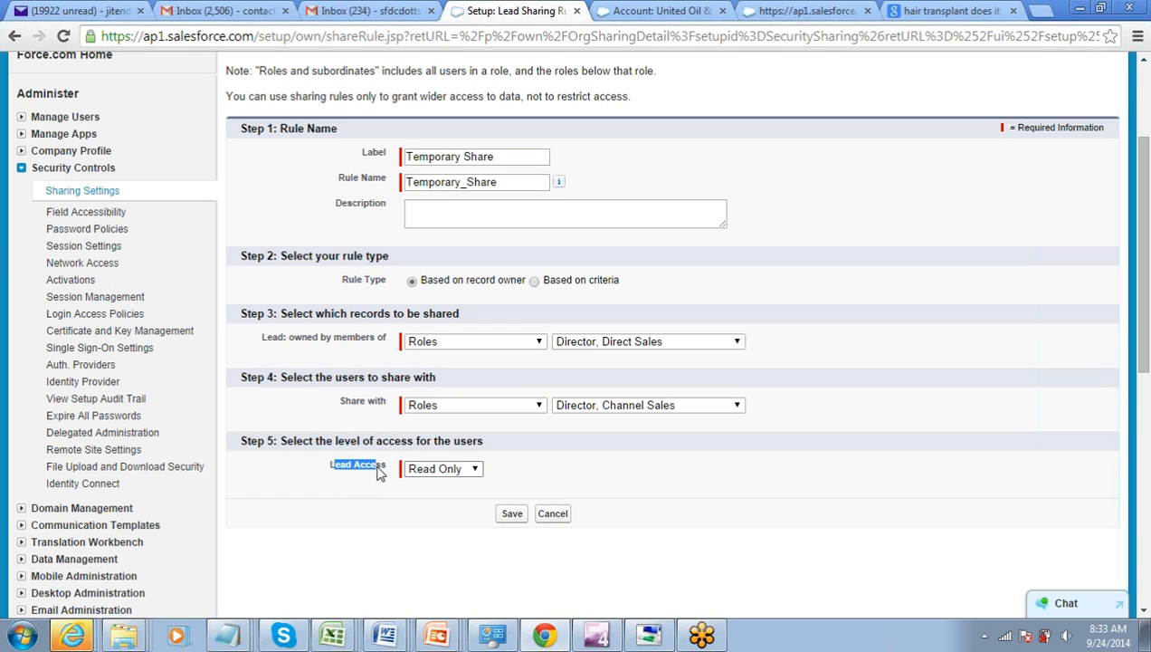
left_click(426, 472)
left_click(445, 481)
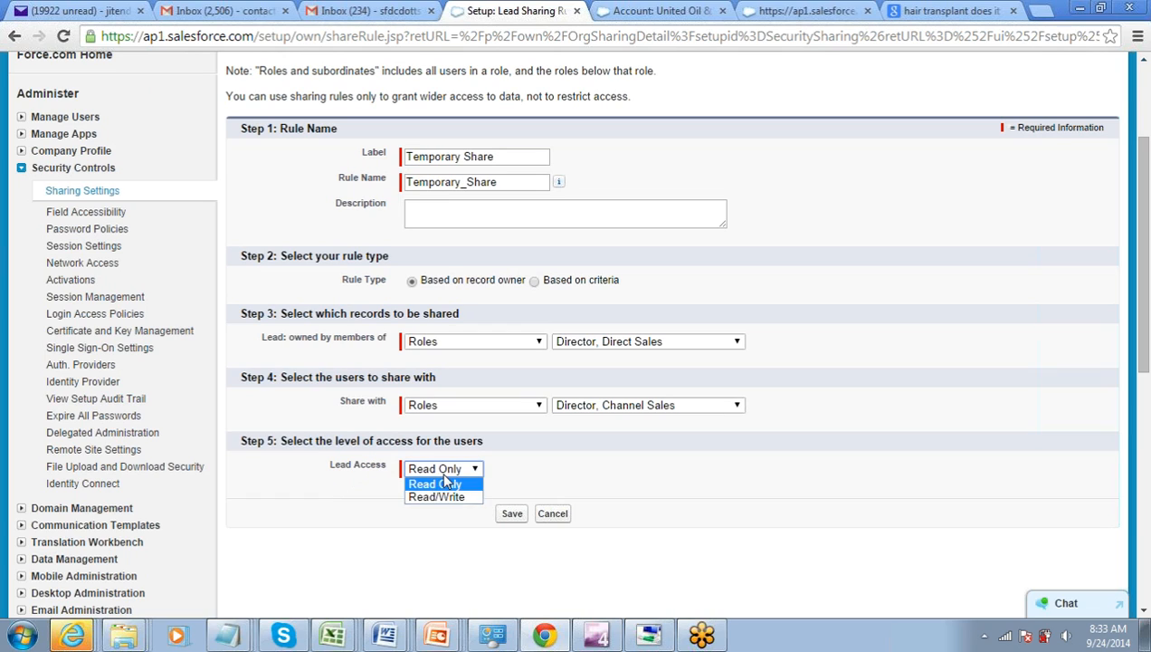
left_click(444, 497)
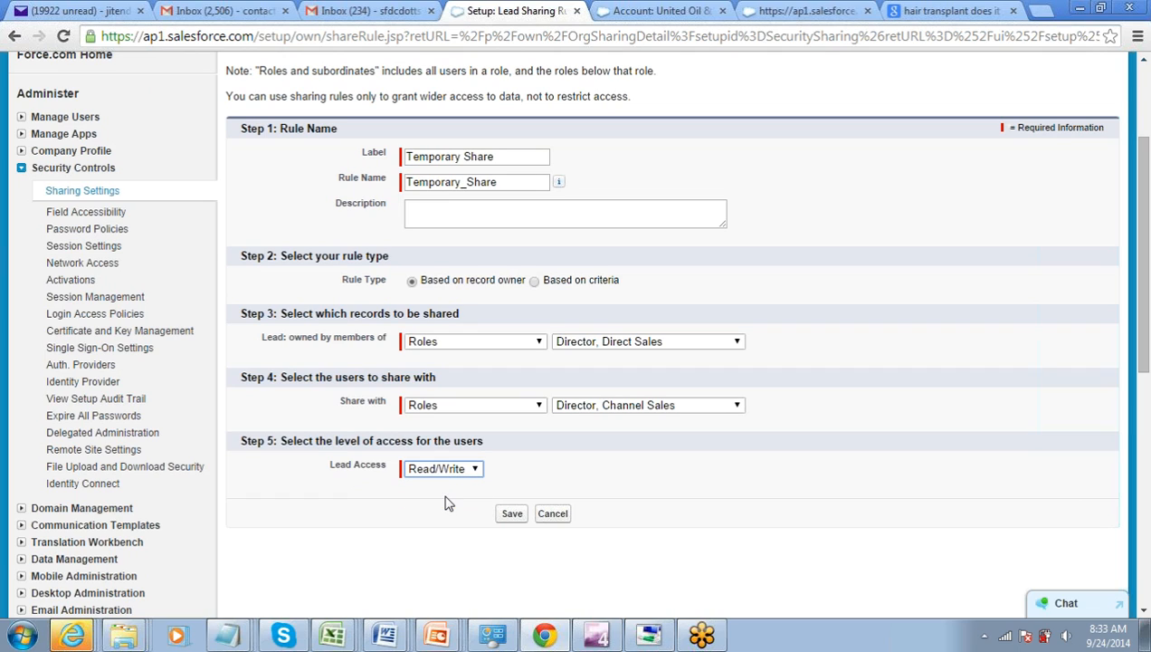
left_click(442, 479)
left_click(438, 484)
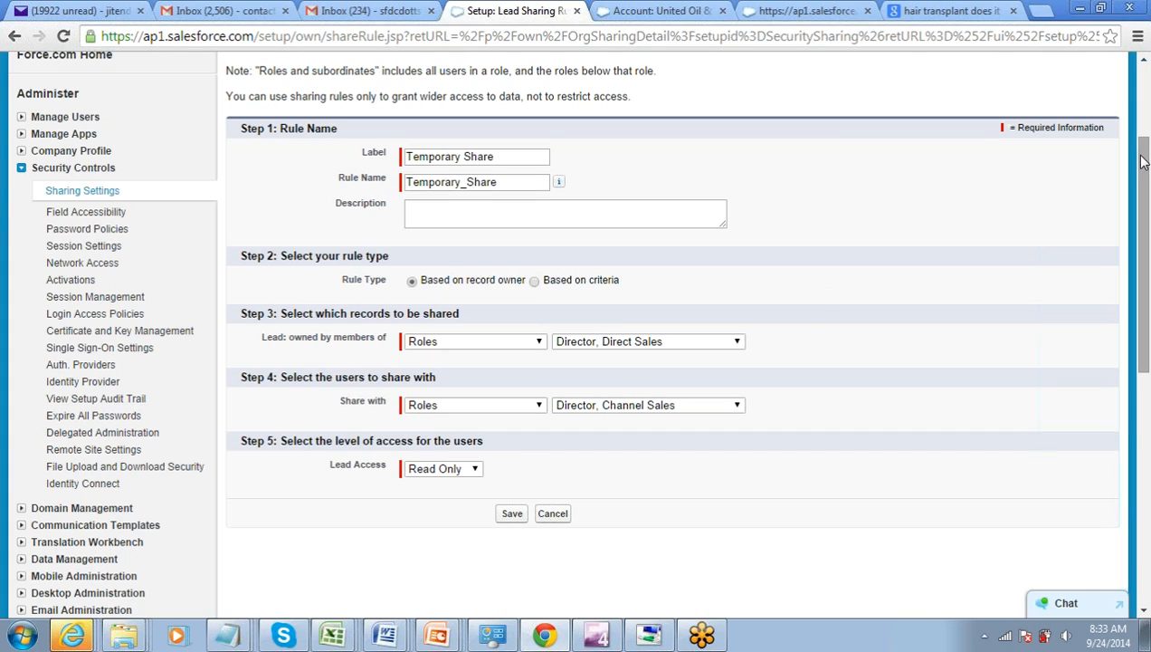
left_click_drag(1140, 155, 1149, 131)
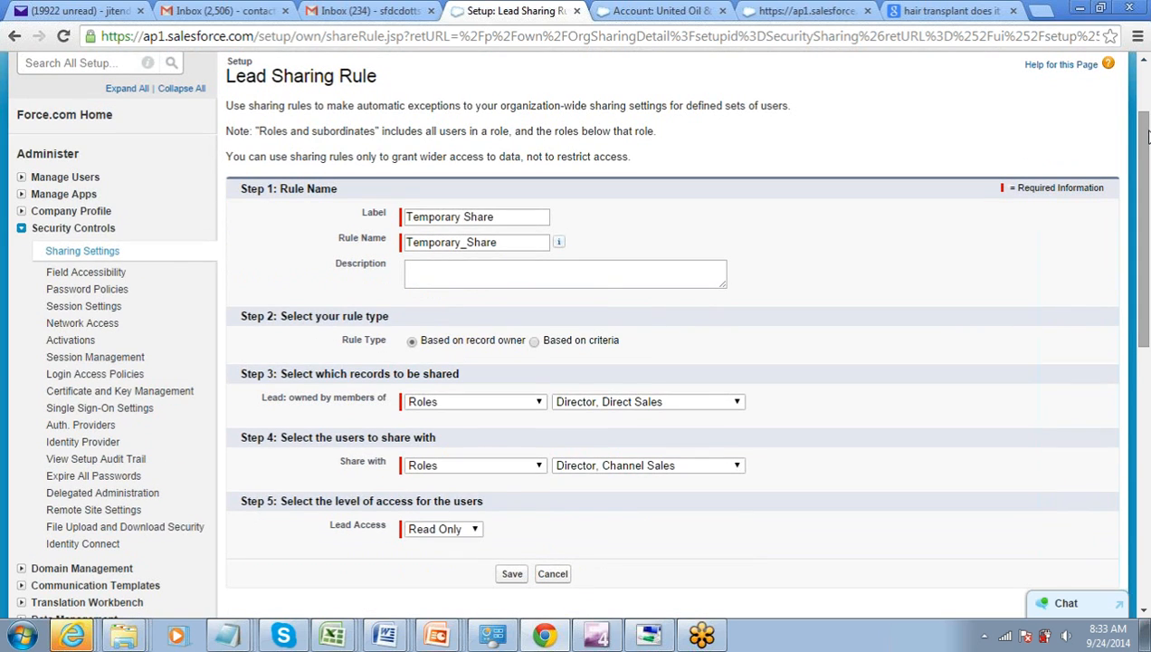